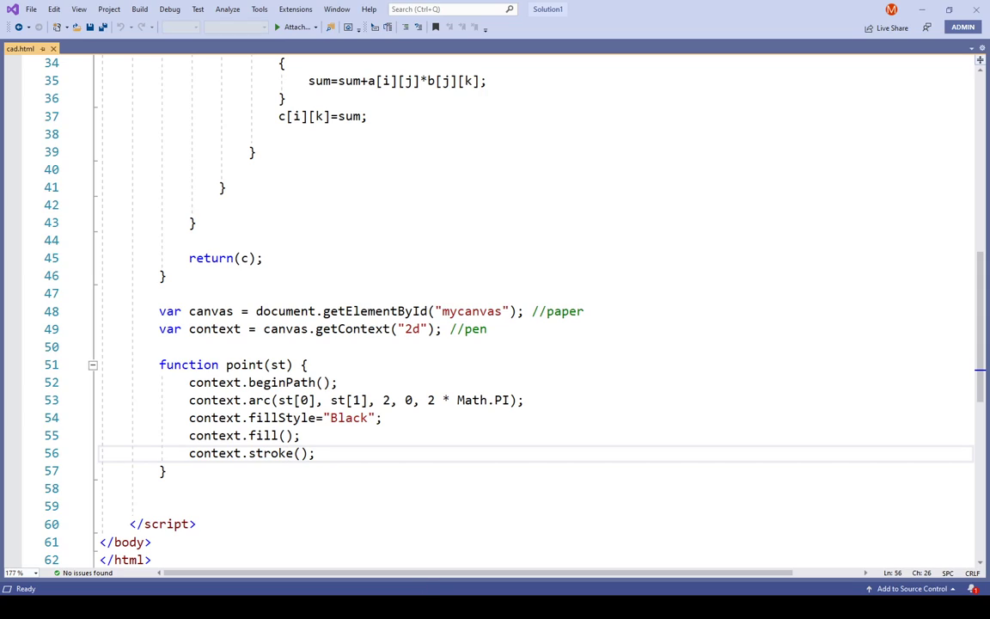
- Scroll down in cad.html and highlight the point function
key(alt+Tab)
scroll(270, 408, down, 1)
scroll(271, 408, down, 1)
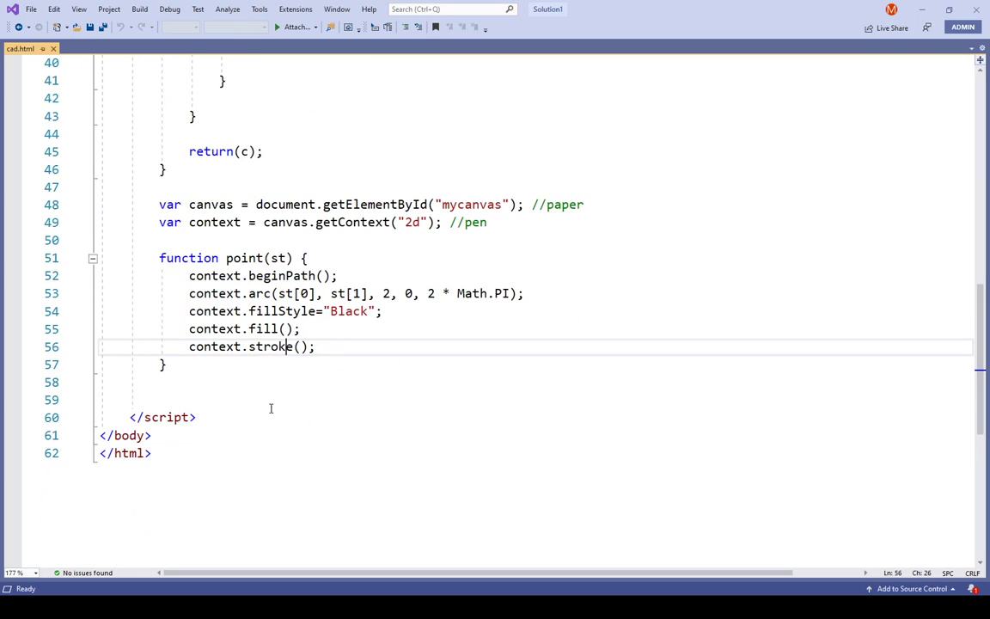
drag(156, 258, 210, 376)
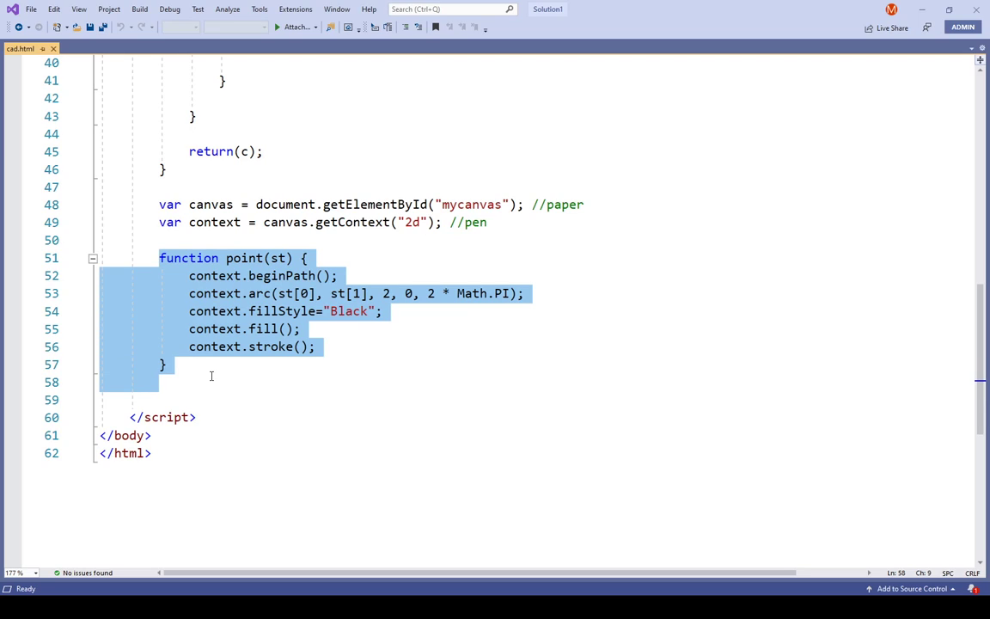
- Insert a blank line after the 2d context line (line 49)
click(268, 348)
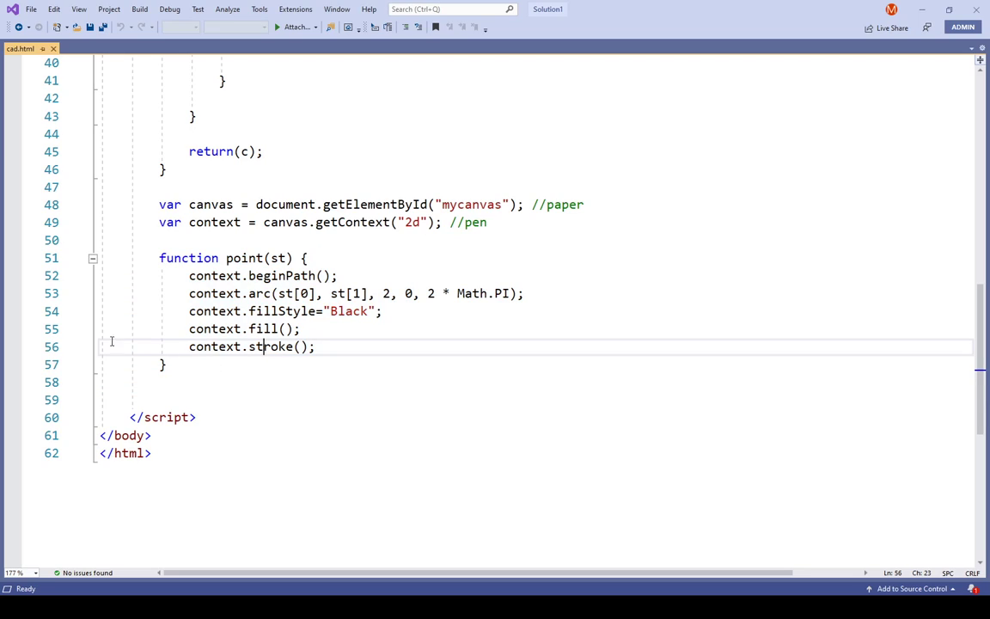
click(513, 223)
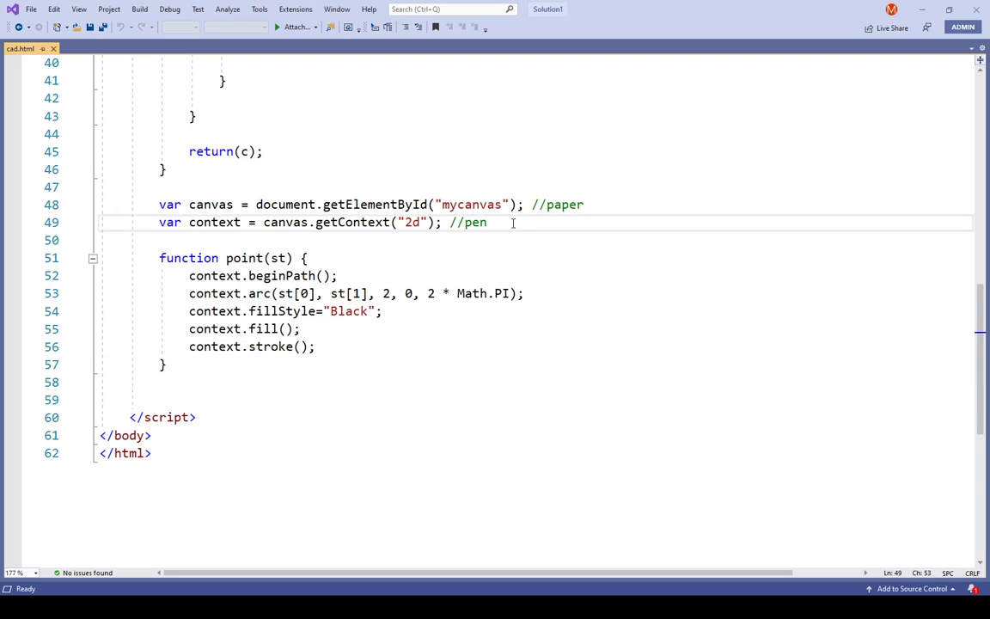
key(Return)
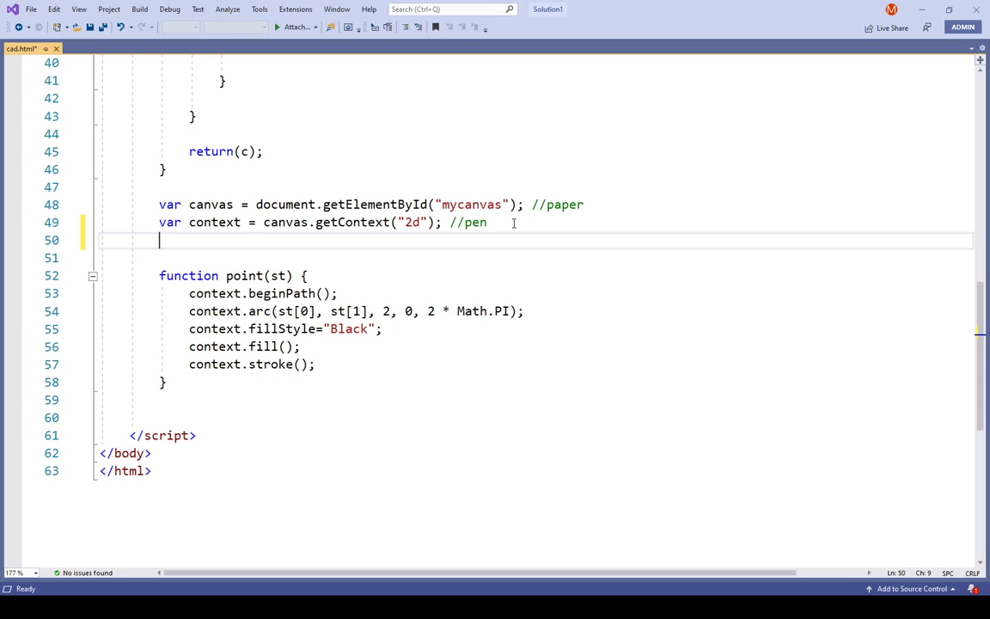
- Type context.translate(canvas.width, canvas.height); on the new line 50
text(contex)
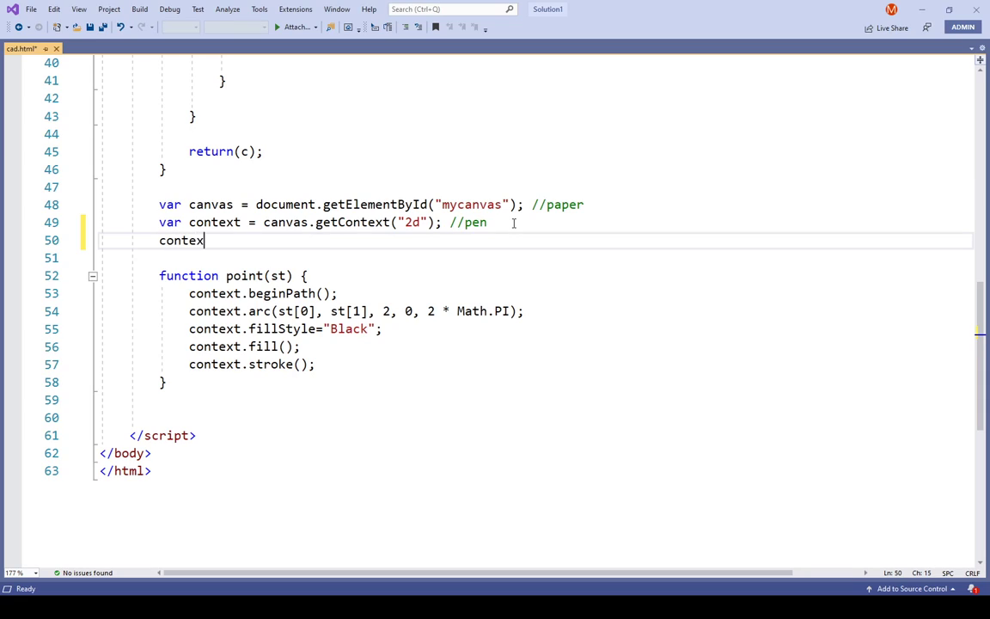
text(t.)
text(tr)
text(ans)
text(la)
text(te()
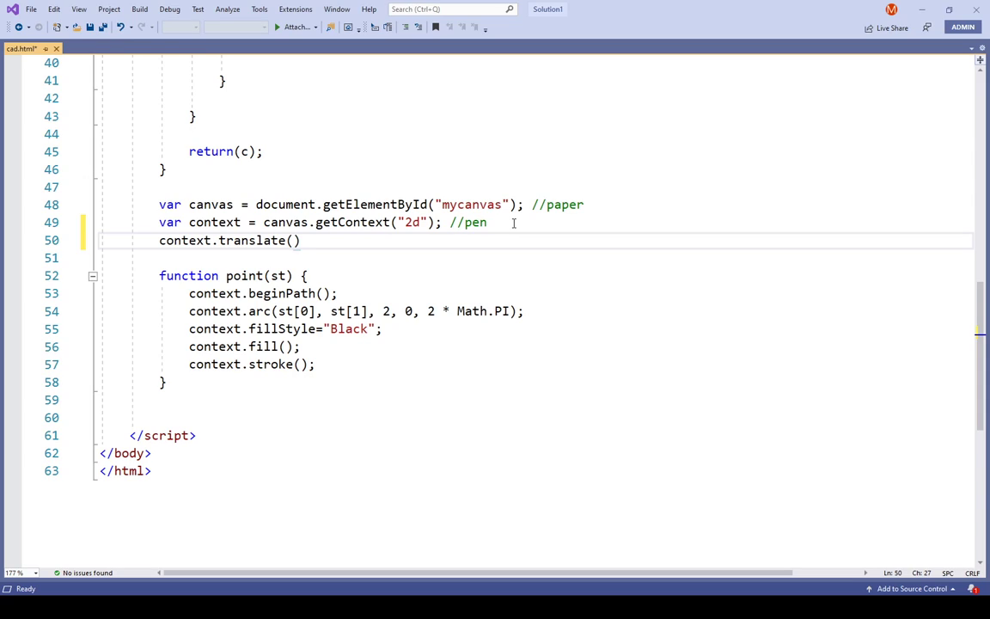
text(canva)
text(s)
text(.)
text(wid)
text(th)
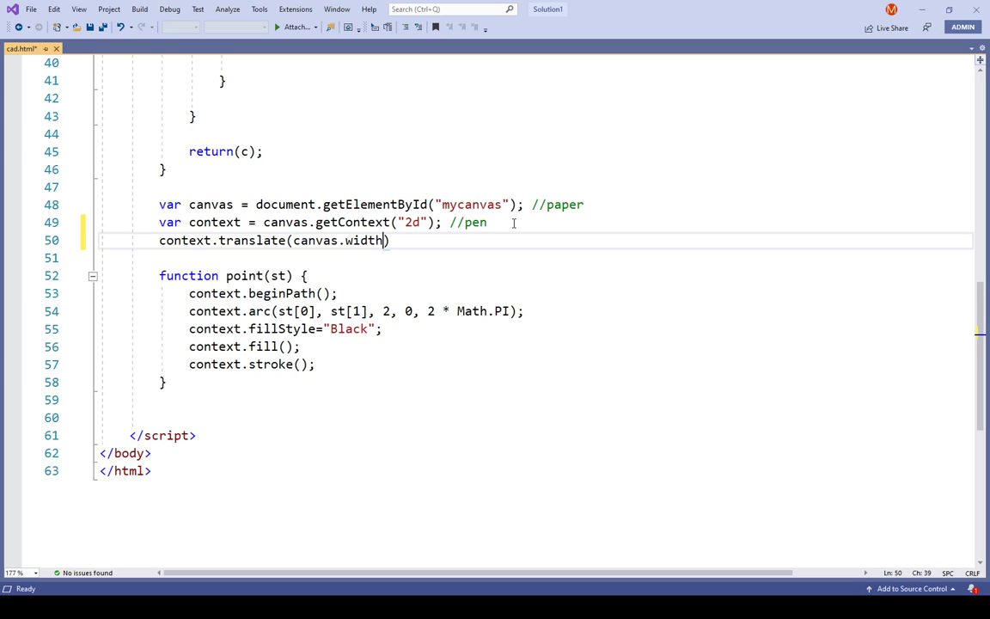
text(, )
text(canvas)
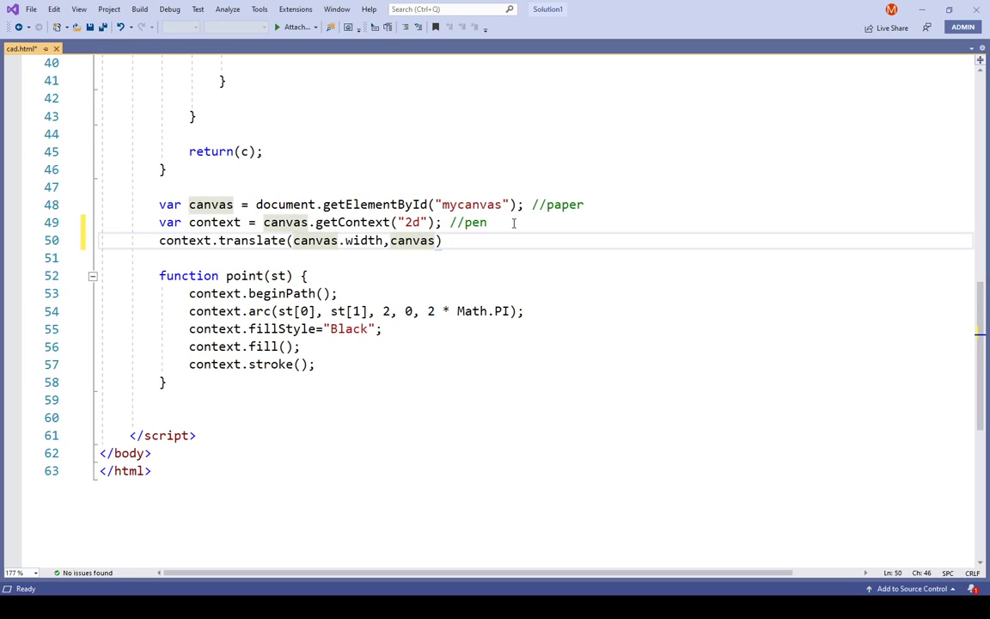
text(.)
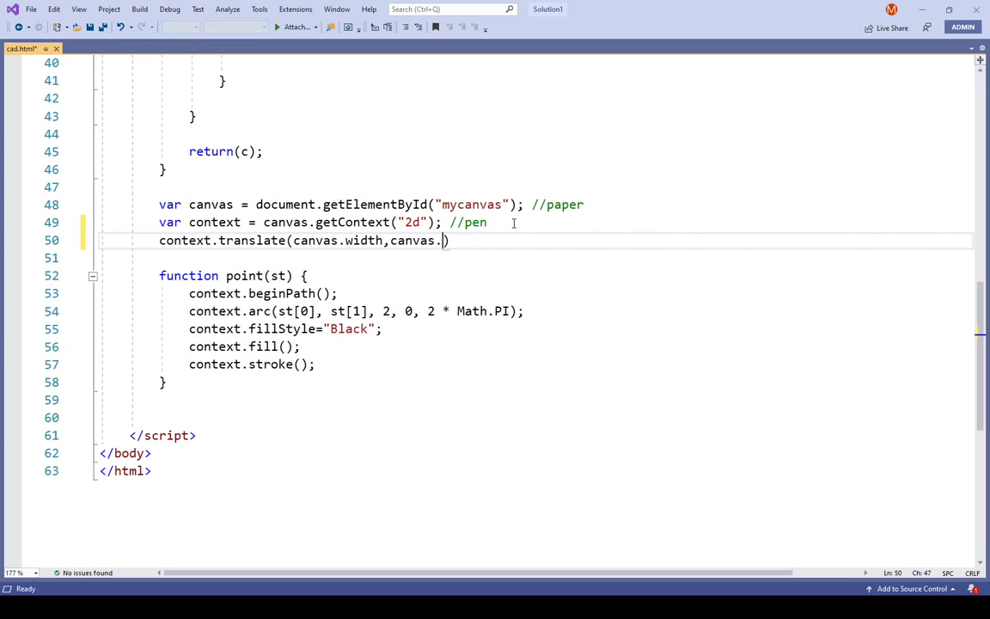
text(he)
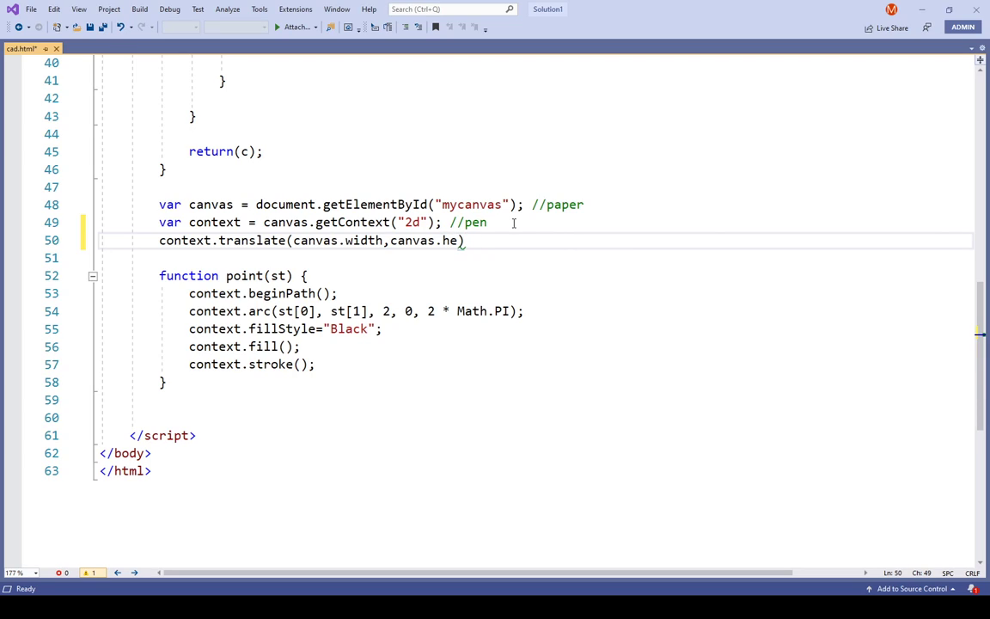
text(i)
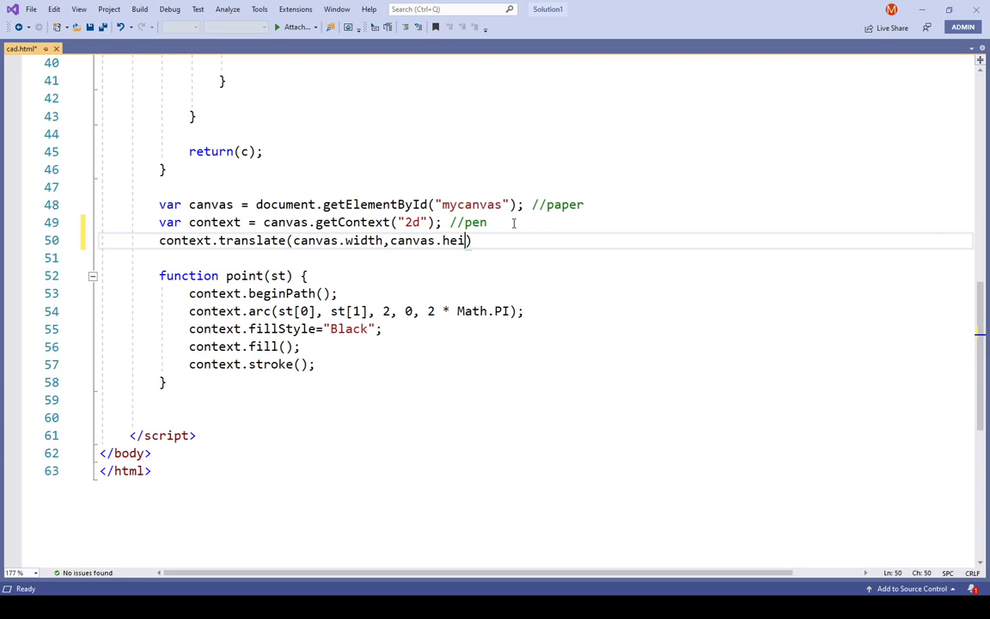
text(ght))
text(;)
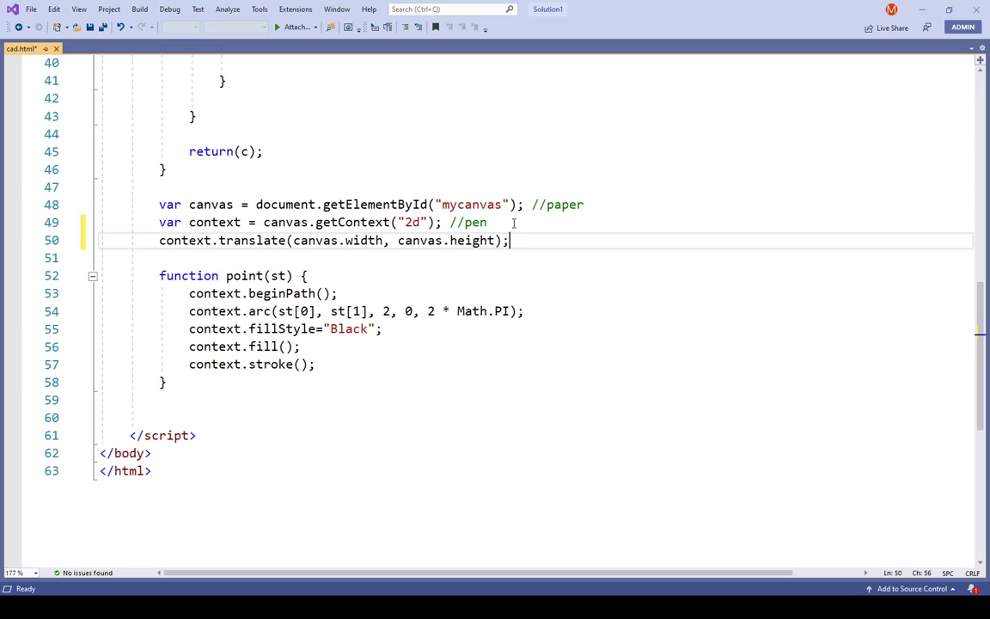
- Add context.scale(1, -1); on a new line below the translate call
key(Return)
text(c)
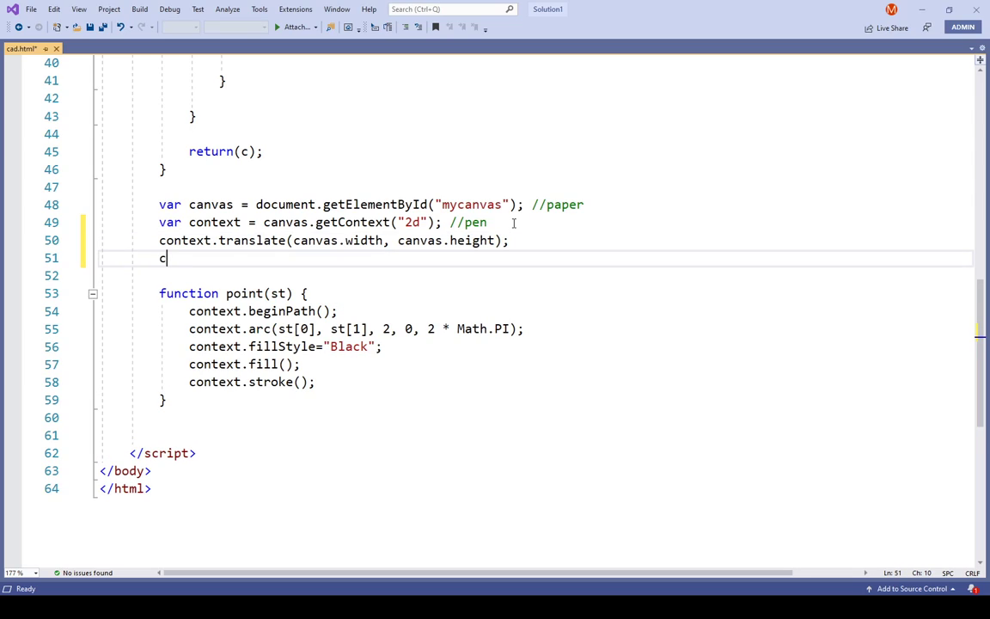
text(ont)
text(ext.)
text(scal)
text(e()
text(, )
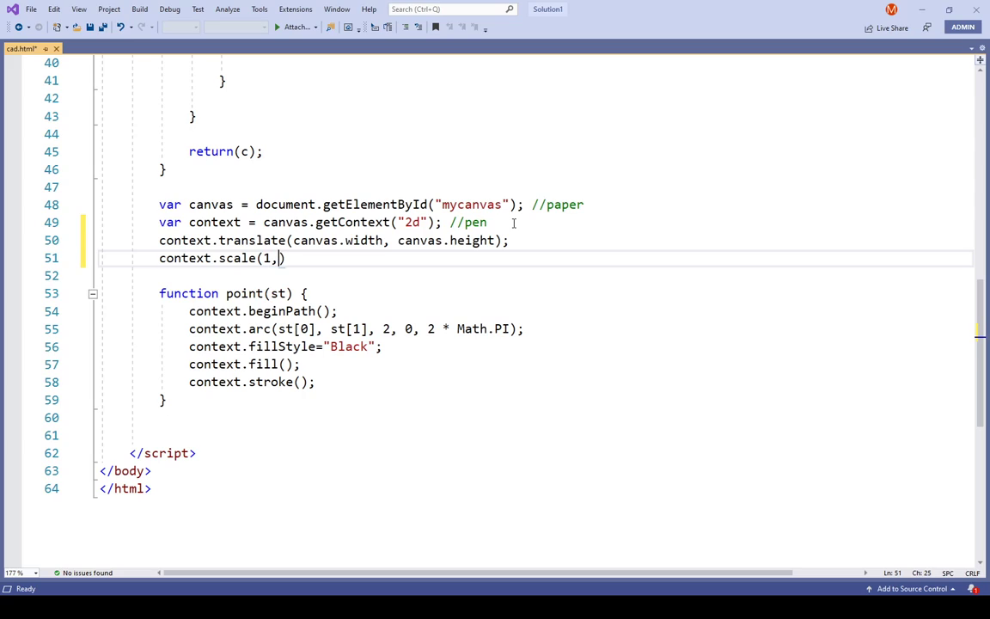
text(-1)
text();)
click(374, 282)
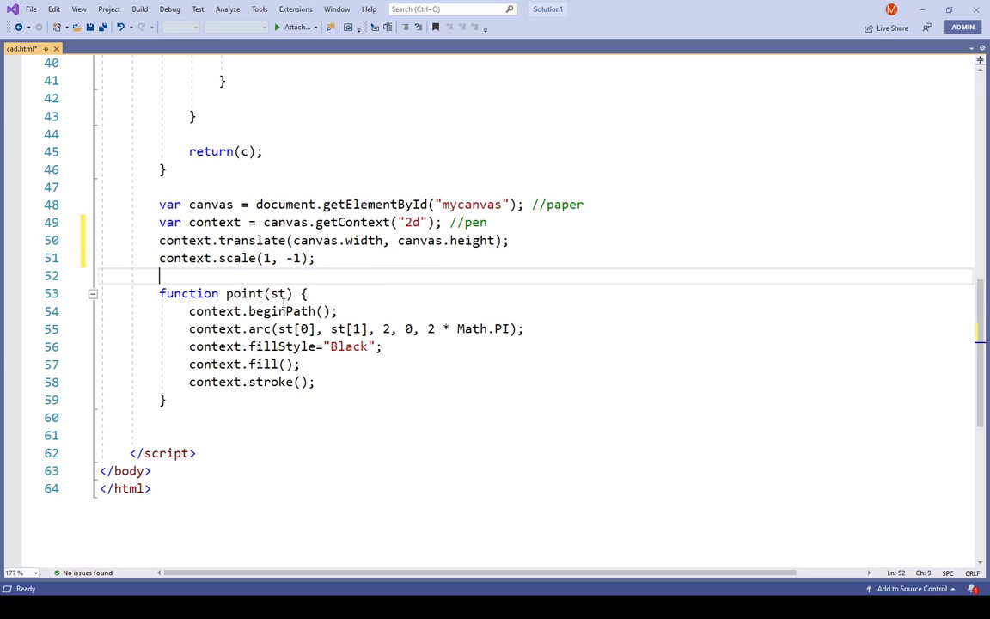
- Save cad.html with the new translate and scale lines
click(91, 27)
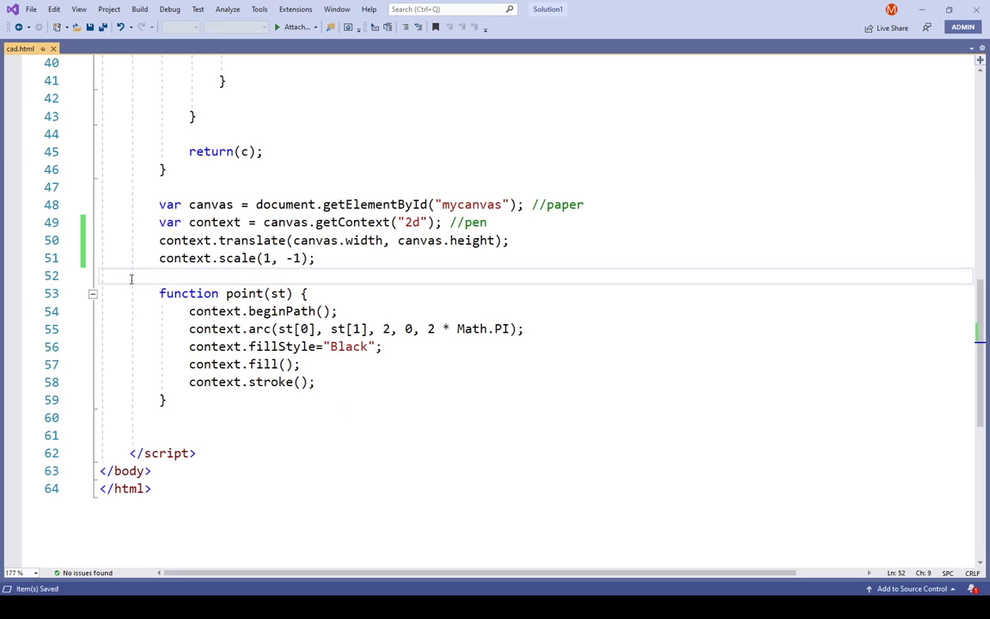
- Prefix the context.scale(1, -1) line with // and save cad.html
click(159, 258)
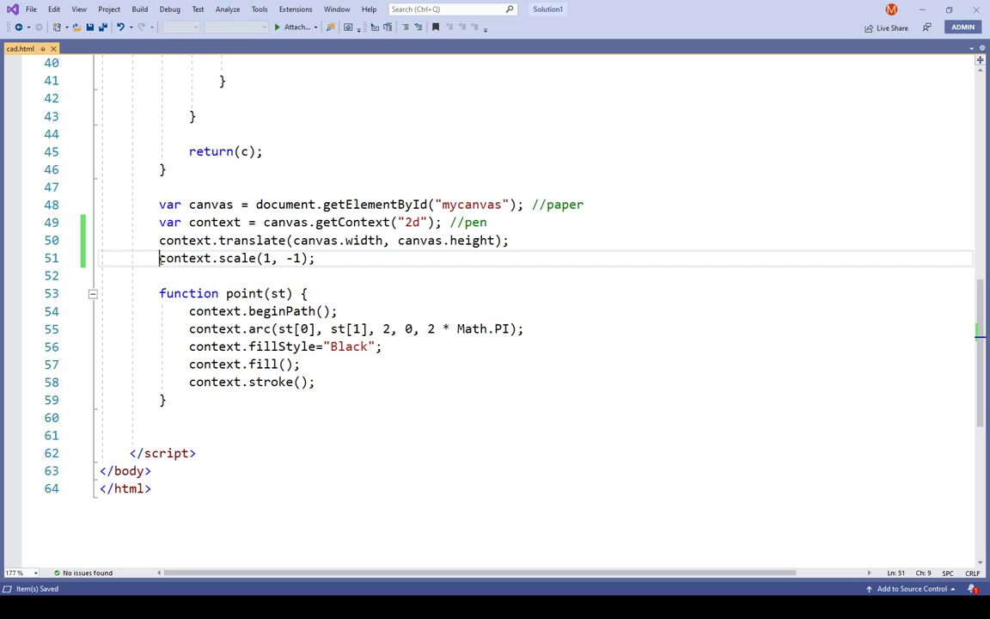
text(//)
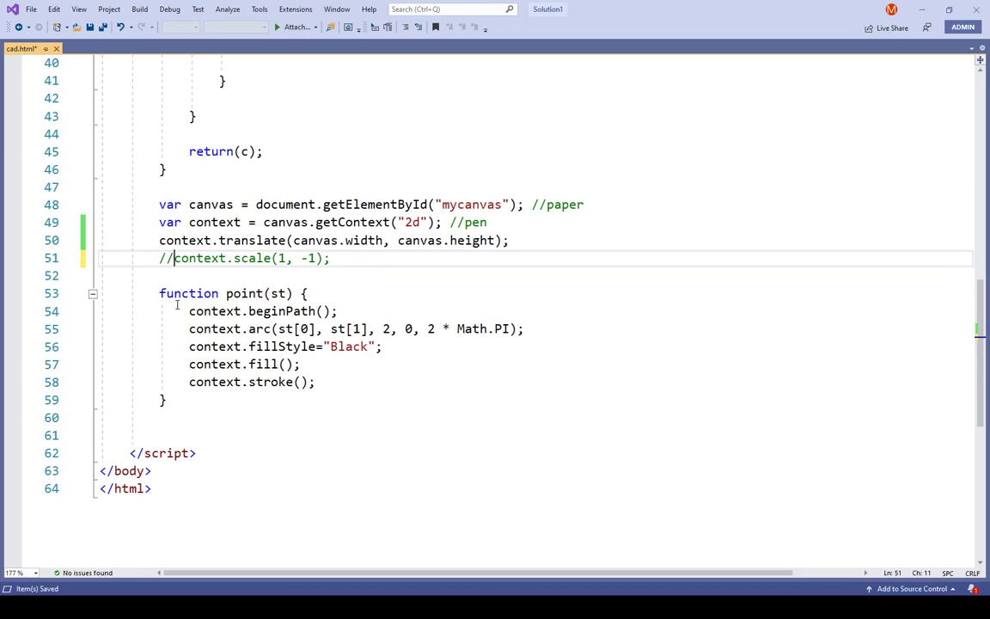
click(429, 470)
key(ctrl+s)
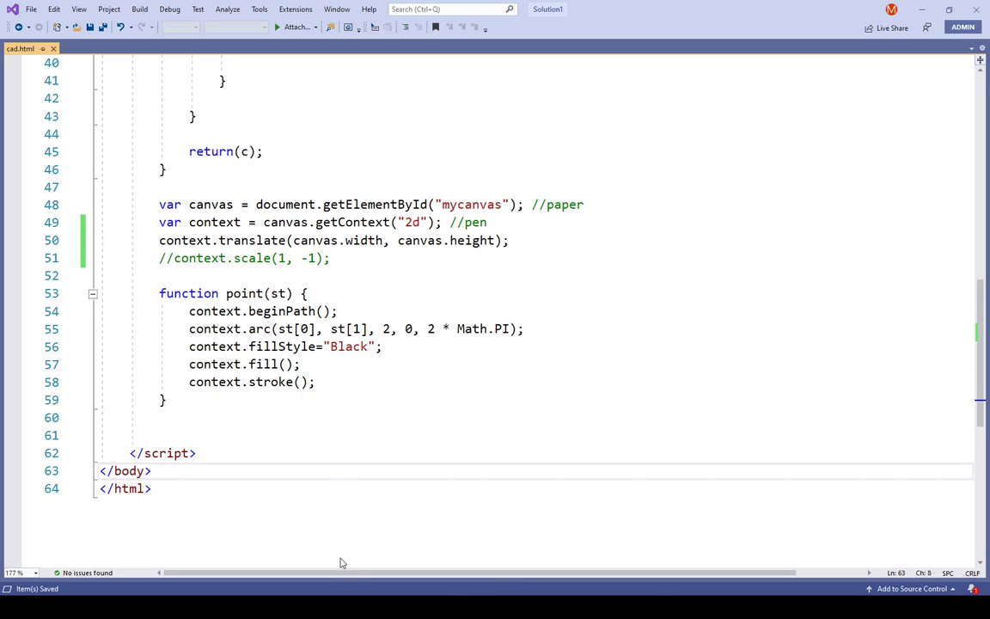
click(344, 606)
- Change the translate call to canvas.width/2, canvas.height/2 to centre the origin
click(384, 242)
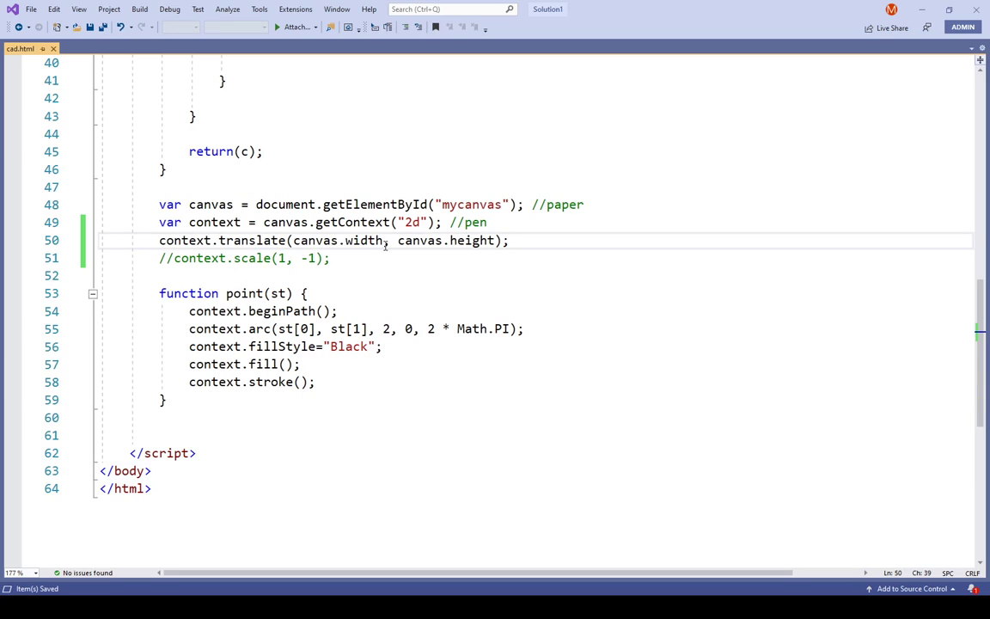
text(/2)
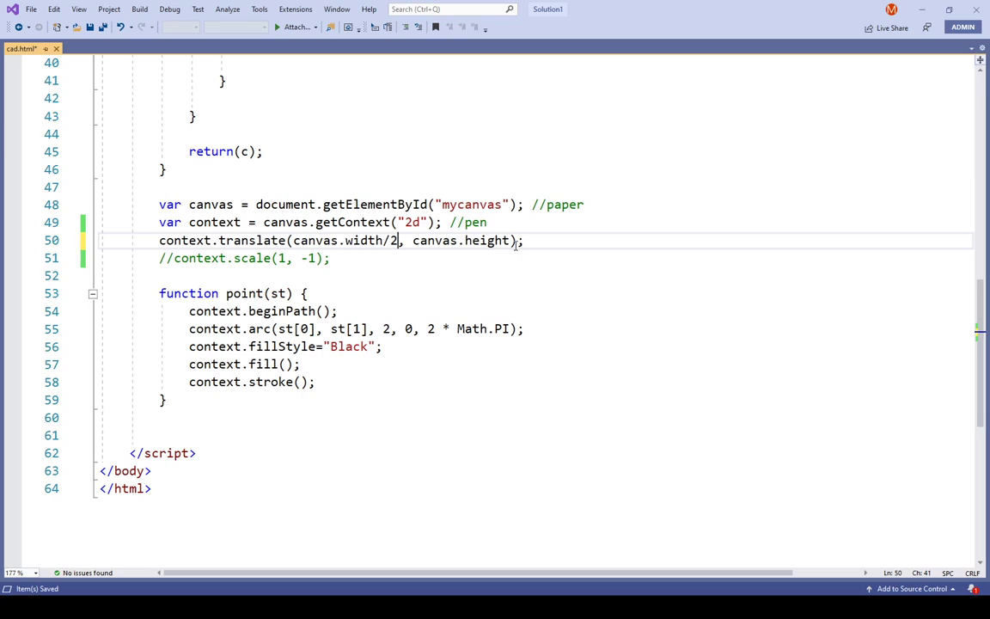
click(512, 241)
text(/2)
- Uncomment the context.scale(1, -1) line and save cad.html
click(162, 259)
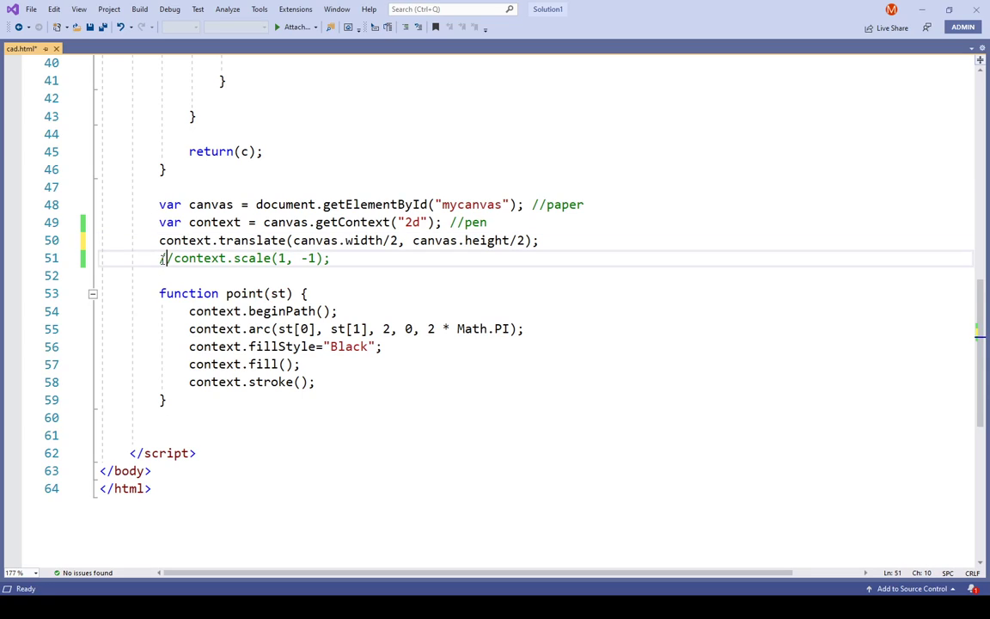
double_click(162, 259)
key(Delete)
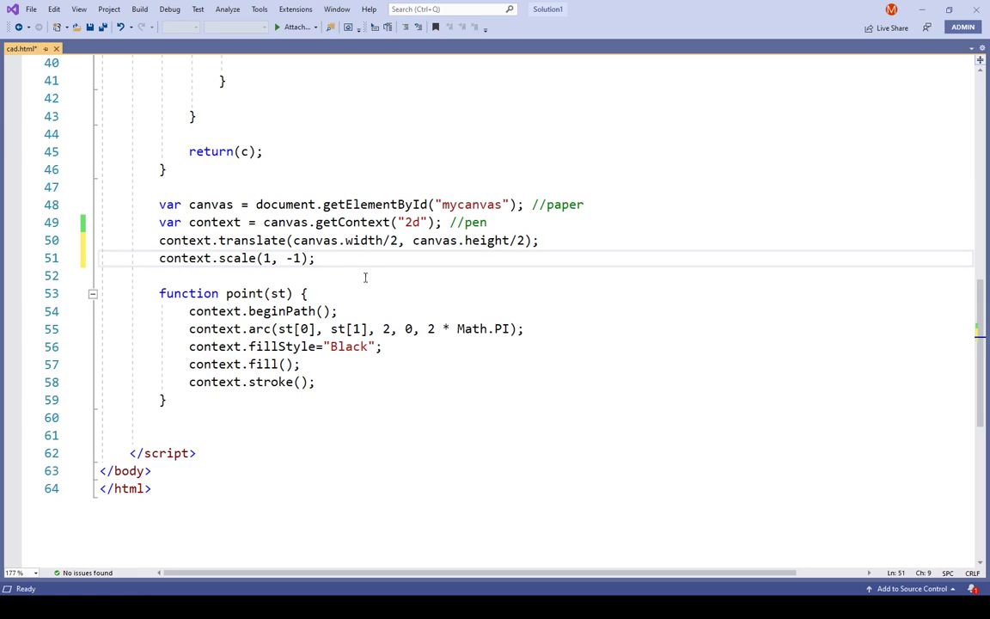
click(369, 277)
key(ctrl+s)
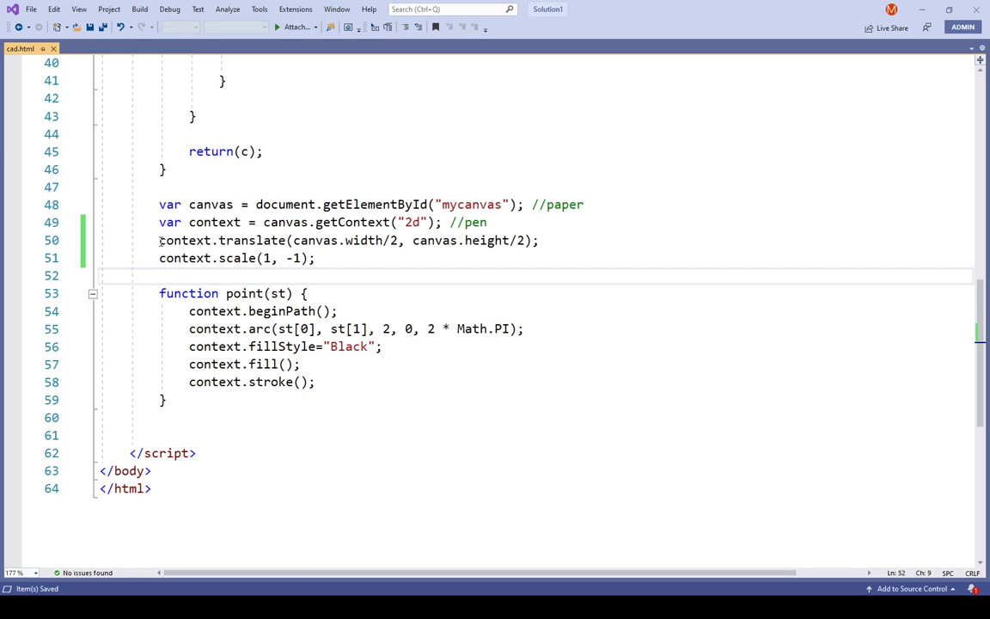
drag(159, 240, 318, 259)
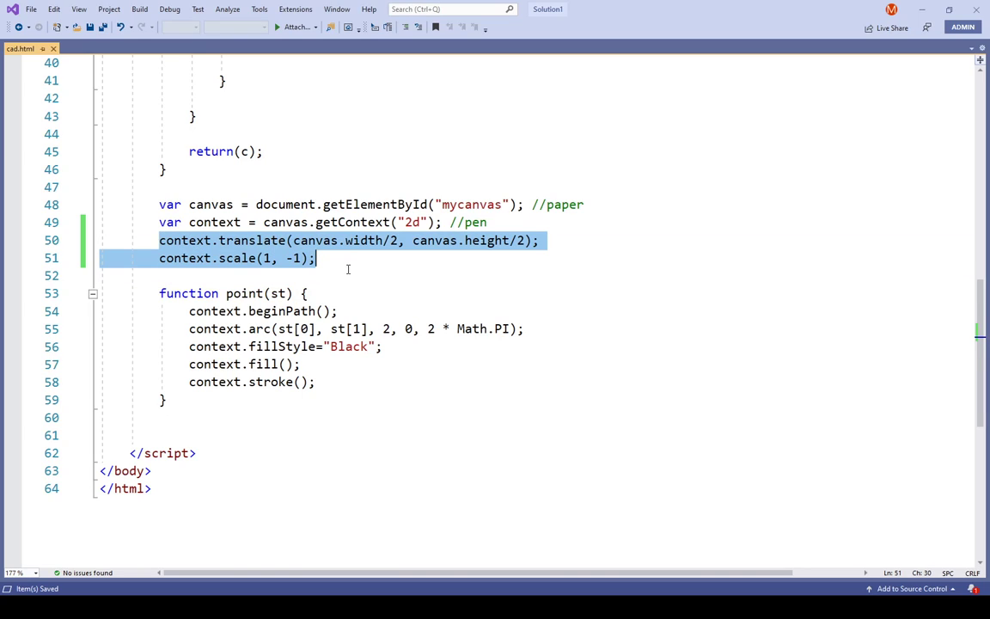
click(348, 269)
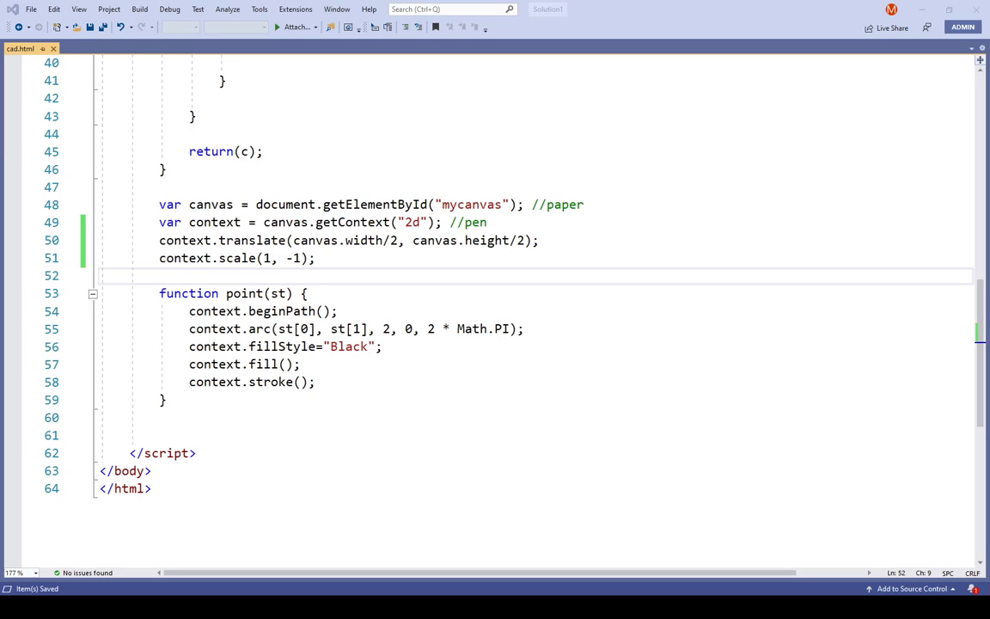
- Switch to Chrome showing the cad.html canvas points and the DevTools Console
key(alt+Tab)
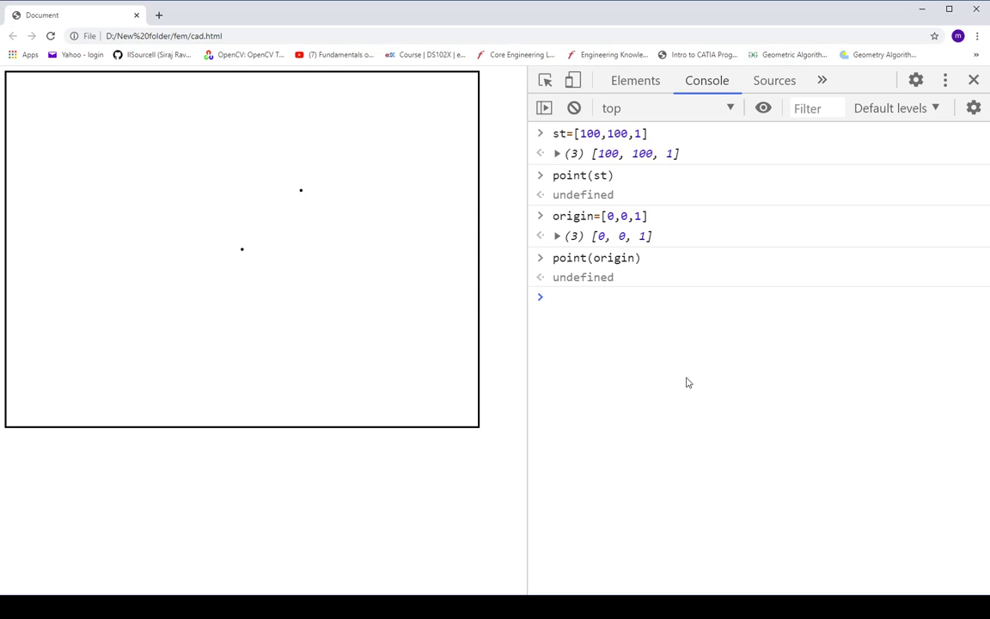
- Compute c=Math.cos(45*Math.PI/180) in the console, giving 0.7071067811865476
text(c)
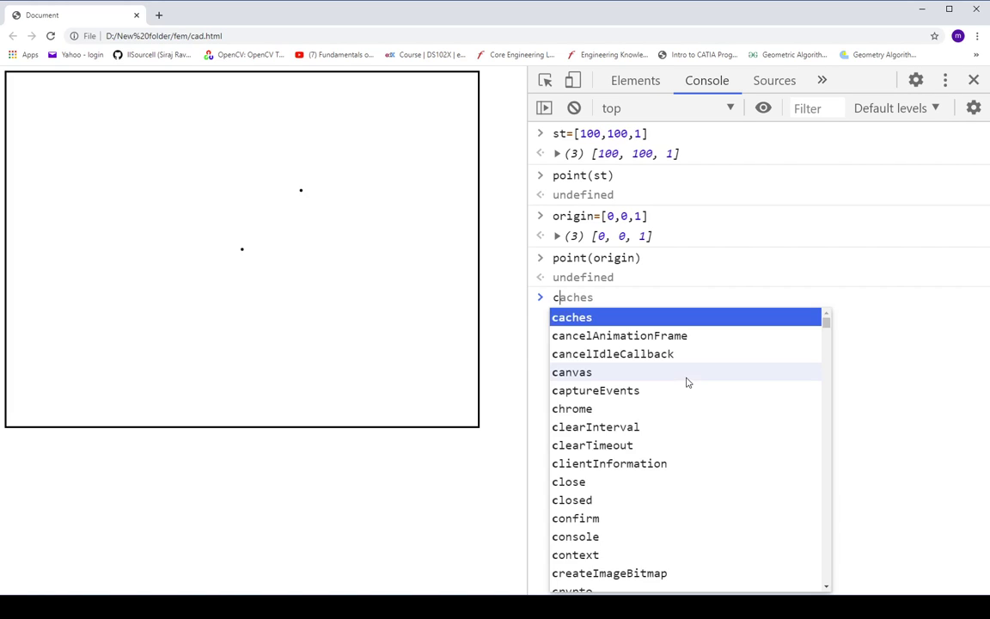
text(=)
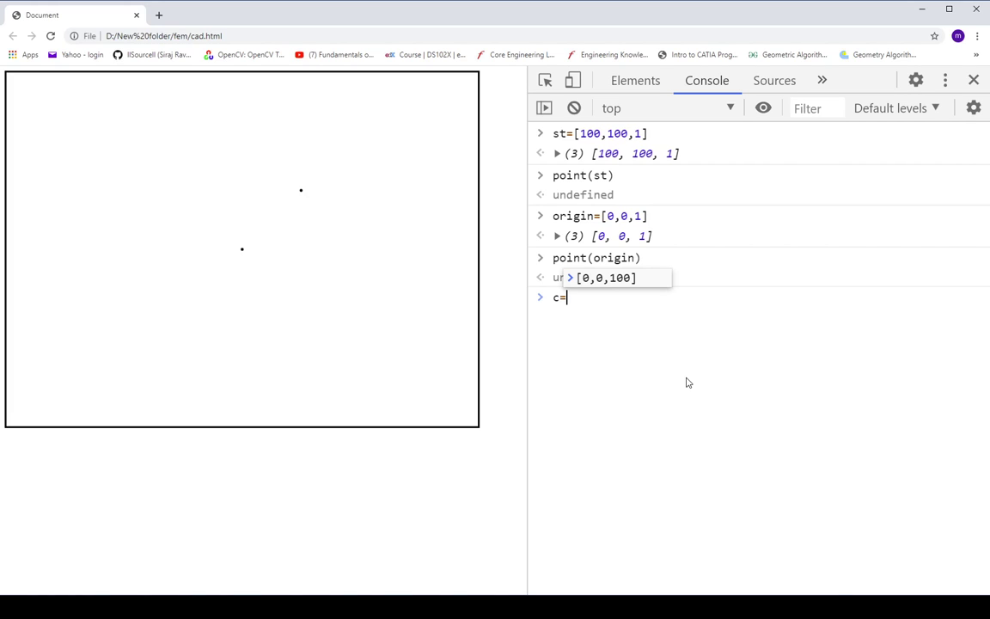
text(Math)
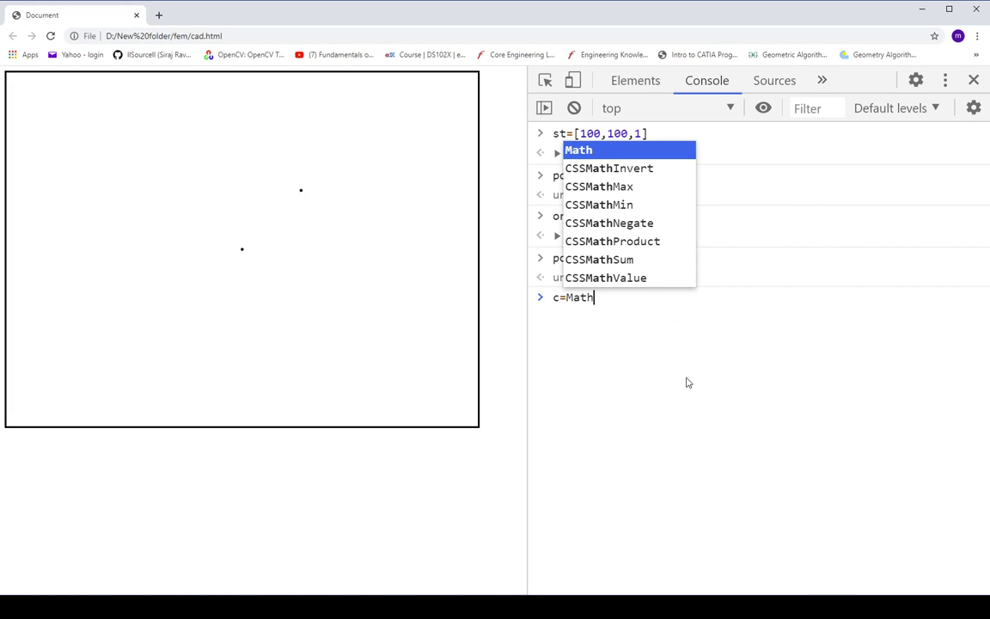
text(.)
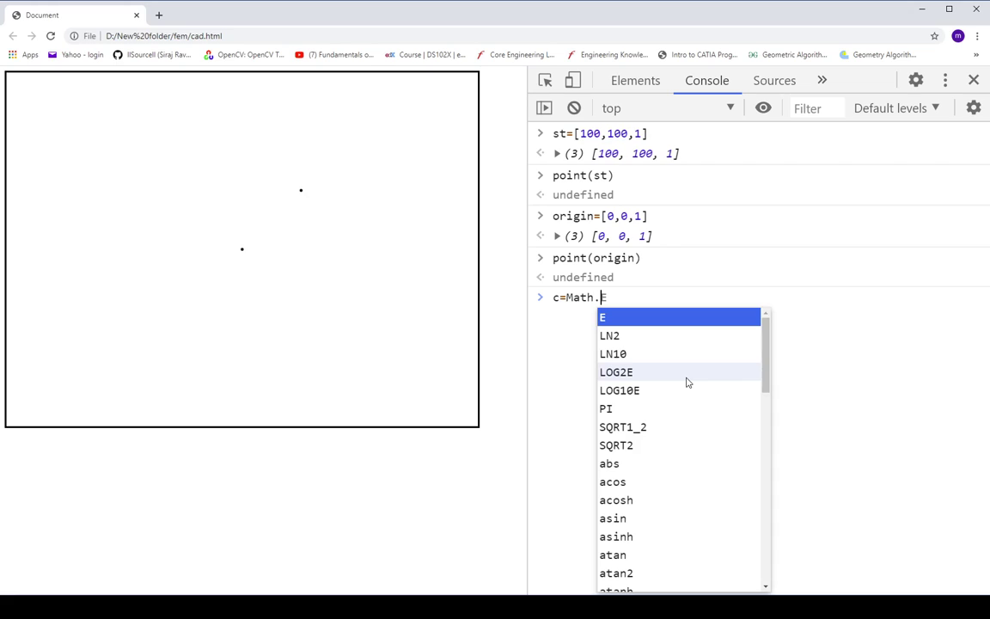
text(cos)
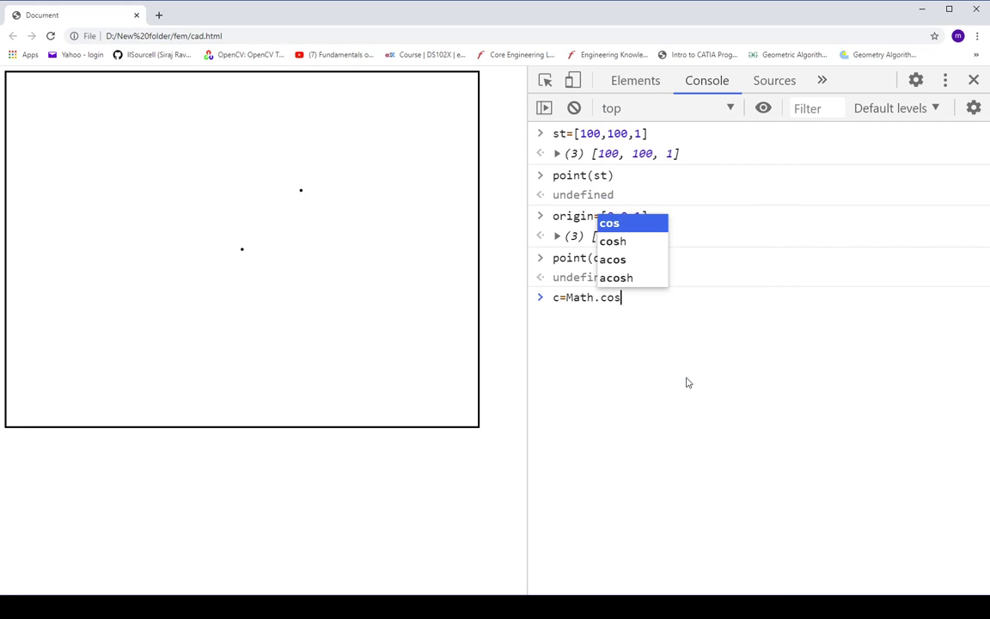
text(()
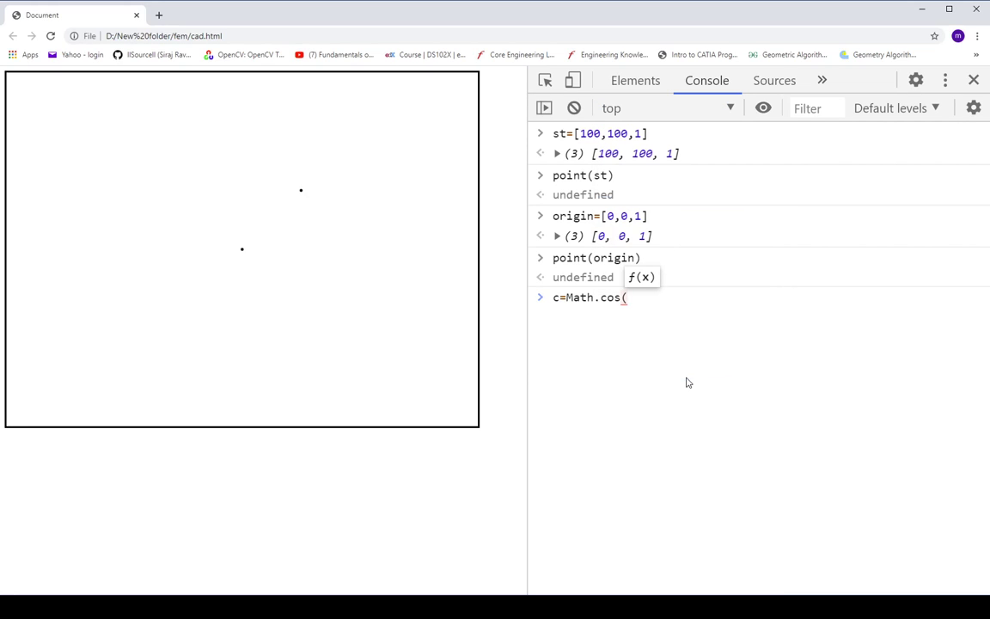
text(45*)
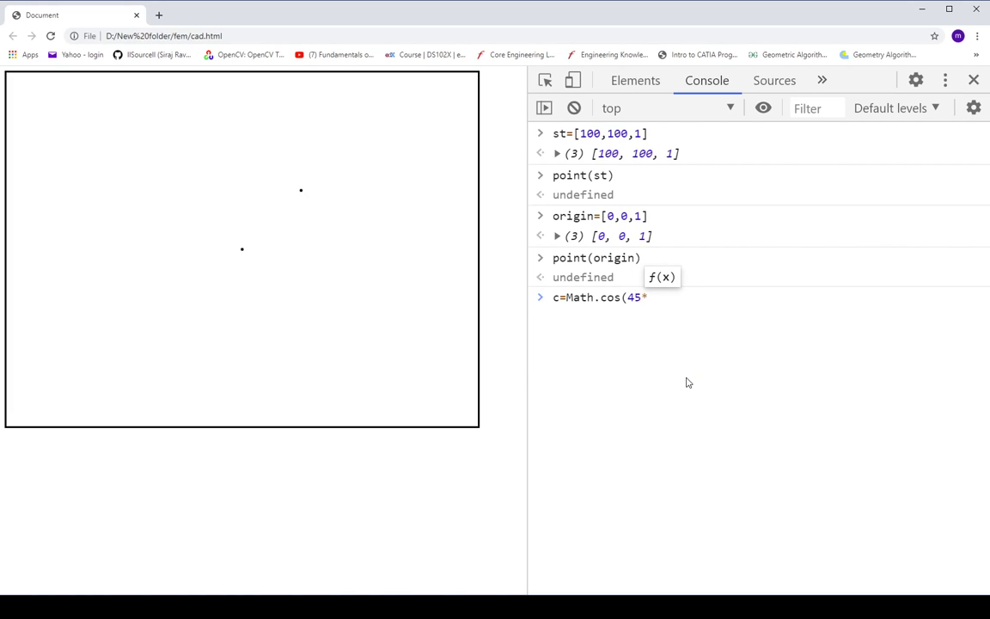
text(m)
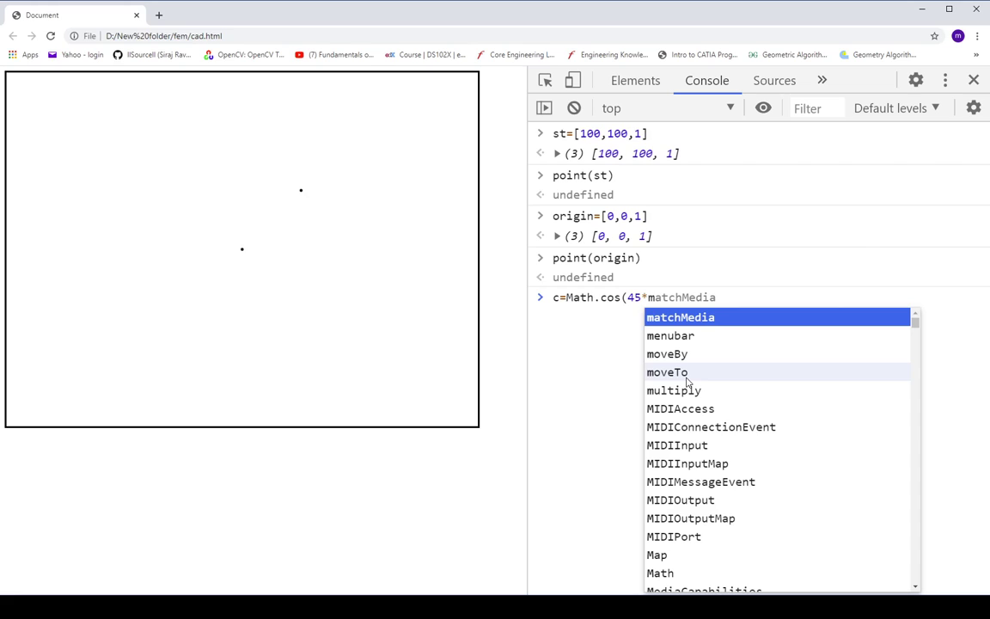
key(BackSpace)
text(Math)
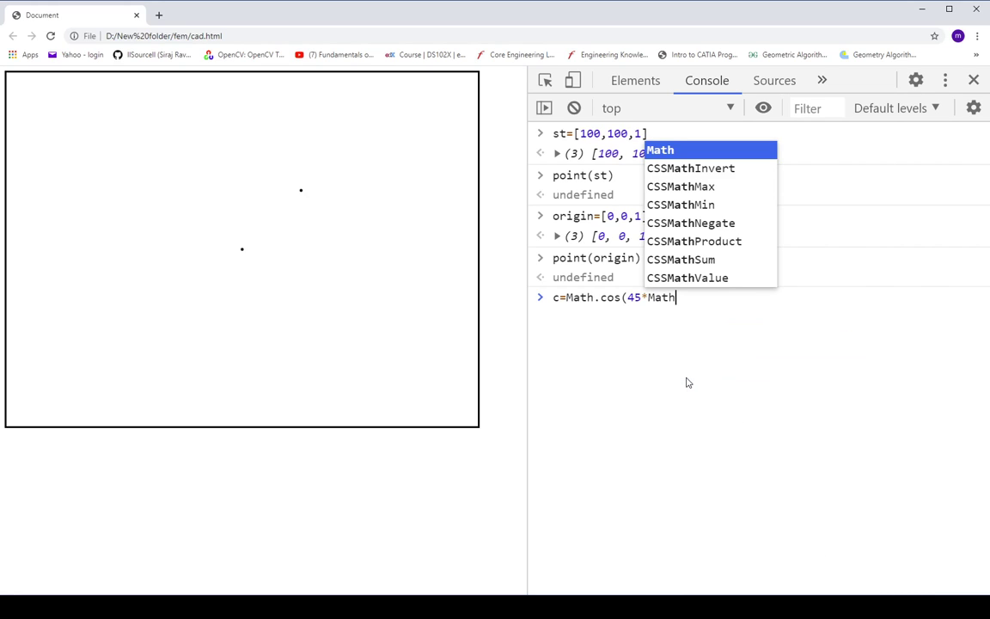
text(.pi)
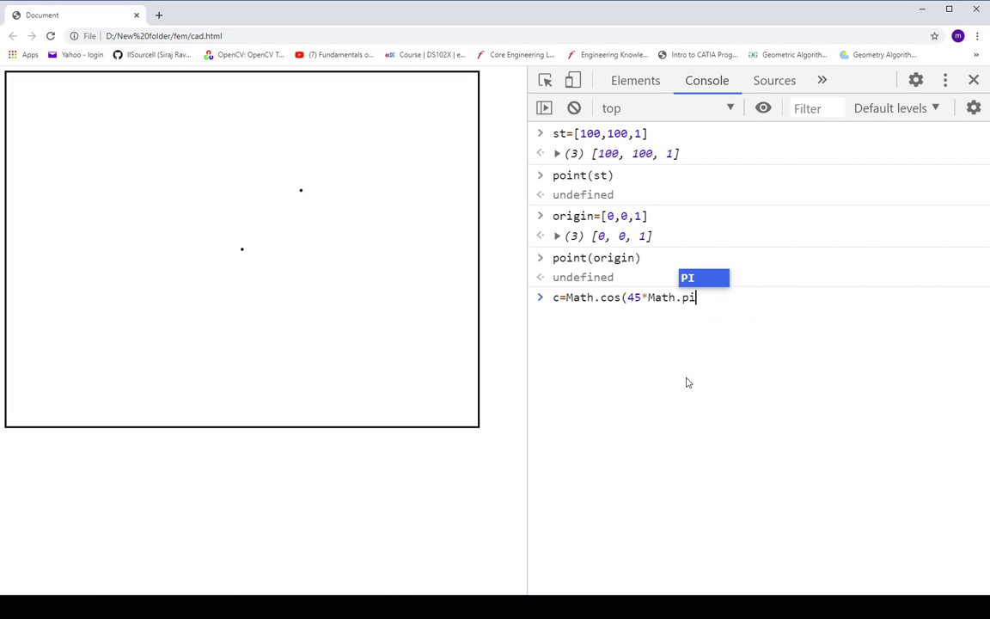
key(Tab)
text(/1)
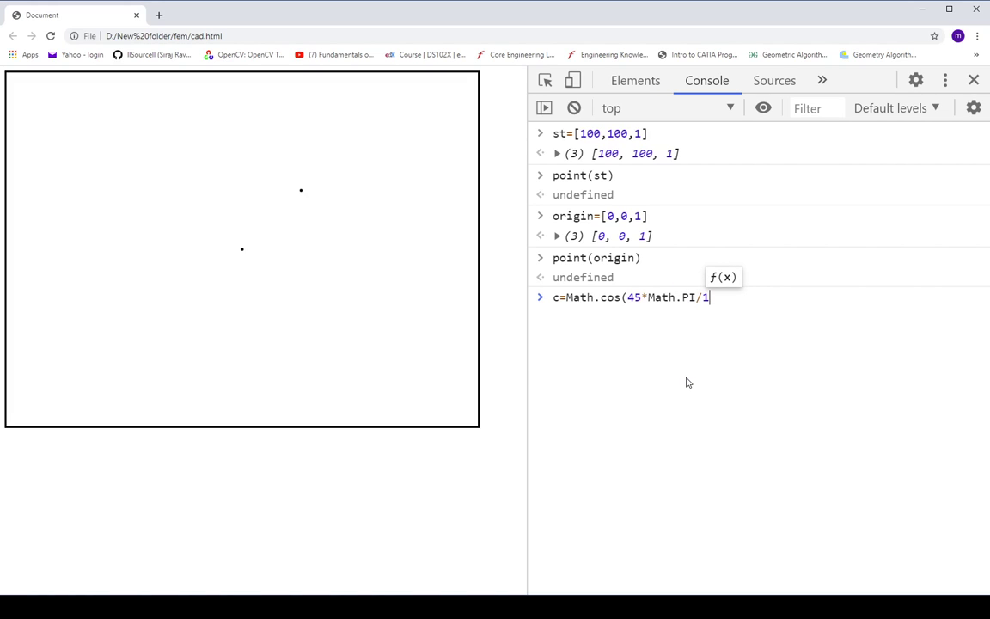
text(80)
text())
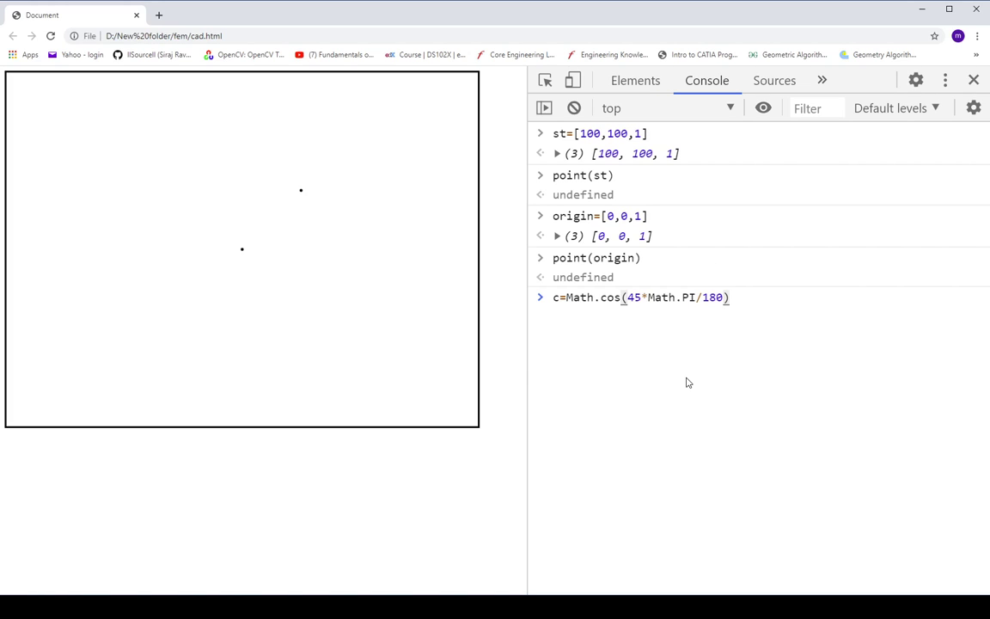
key(Return)
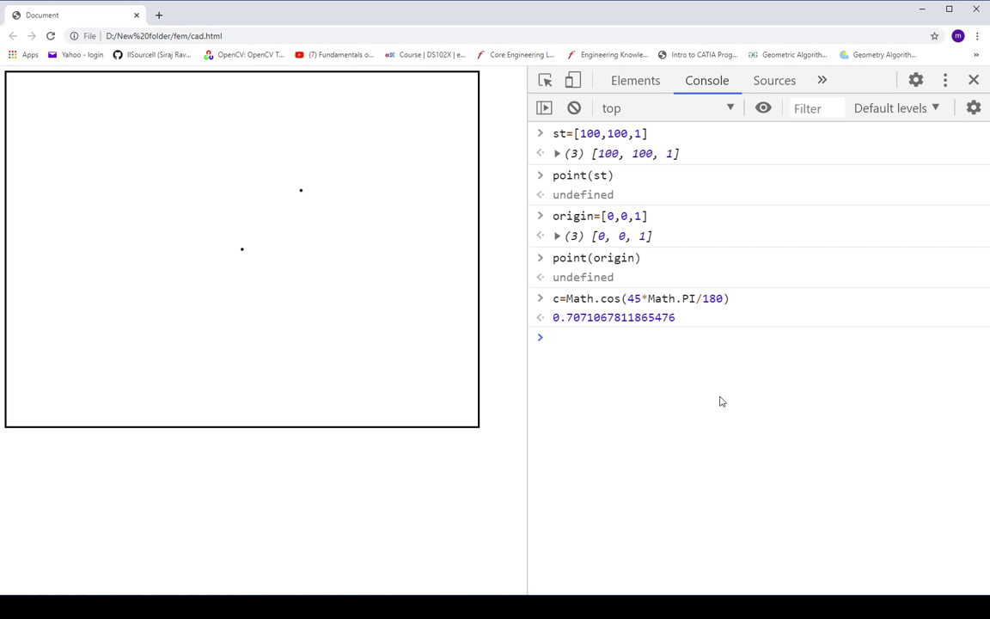
- Set s=c in the console so s also equals 0.7071067811865476
text(s=c)
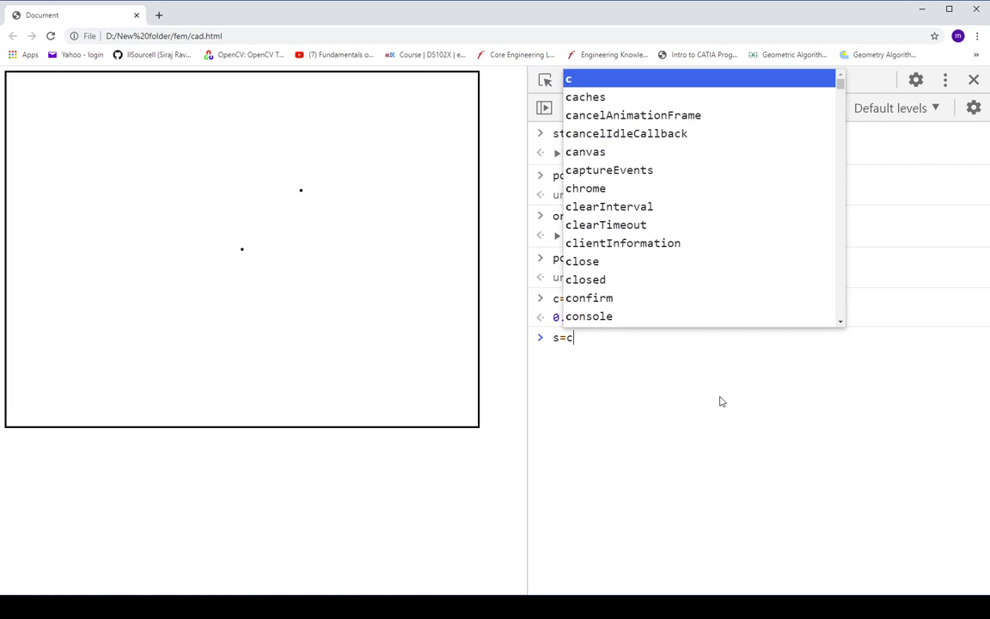
key(Escape)
key(Return)
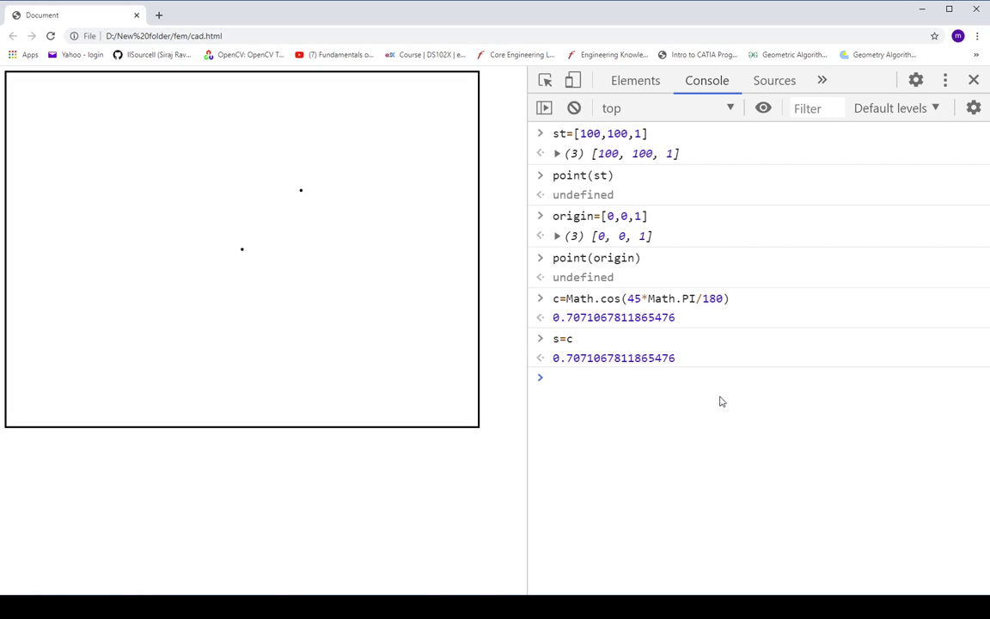
text(r)
key(BackSpace)
- Define R=[[c,-s,0],[s,c,0],[0,0,1]] and expand the result to view its rows
text(R=)
text([)
text(c)
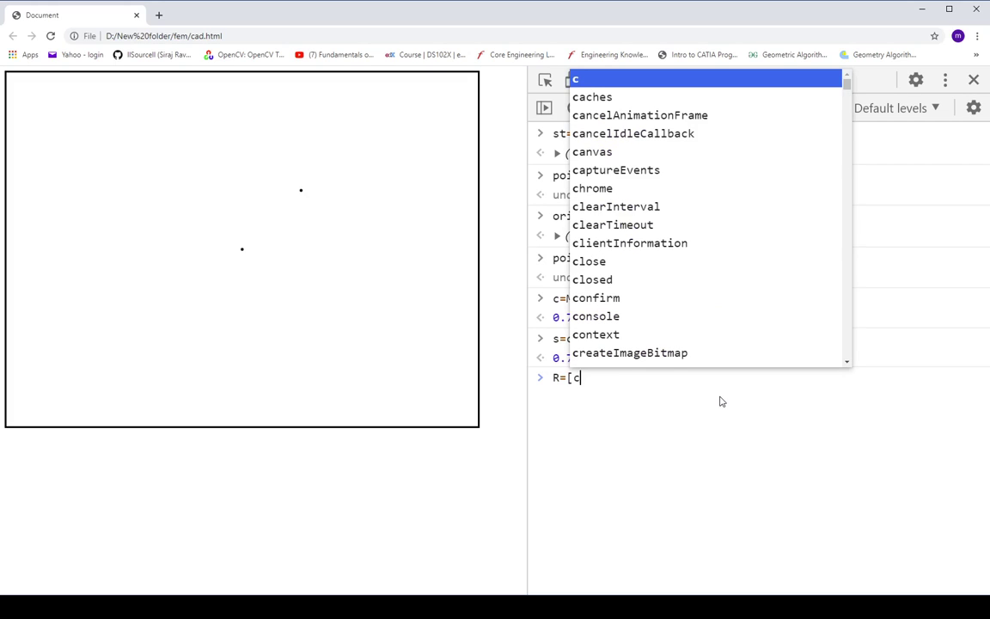
key(BackSpace)
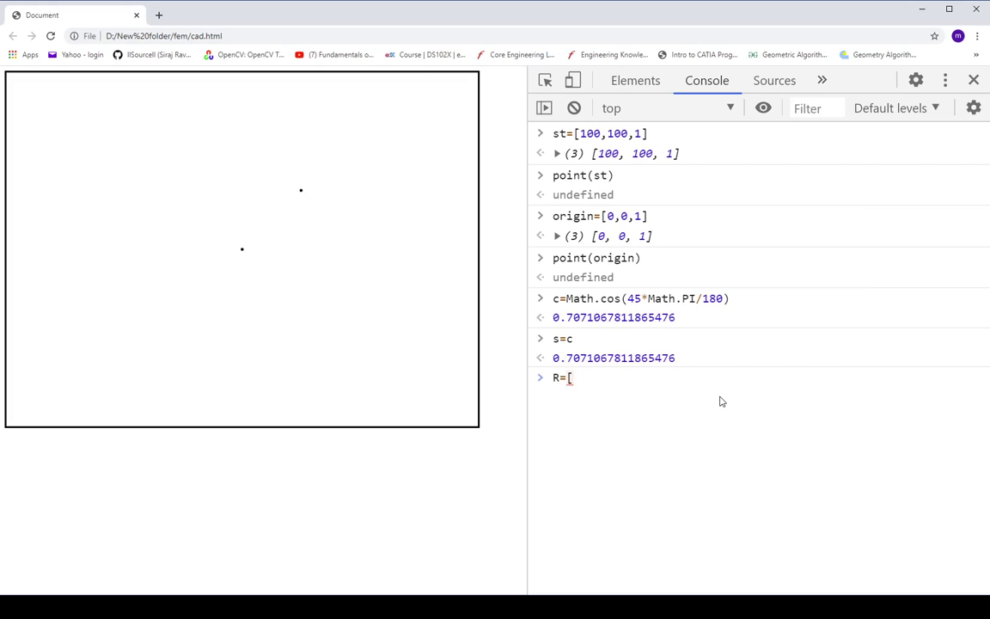
text([c)
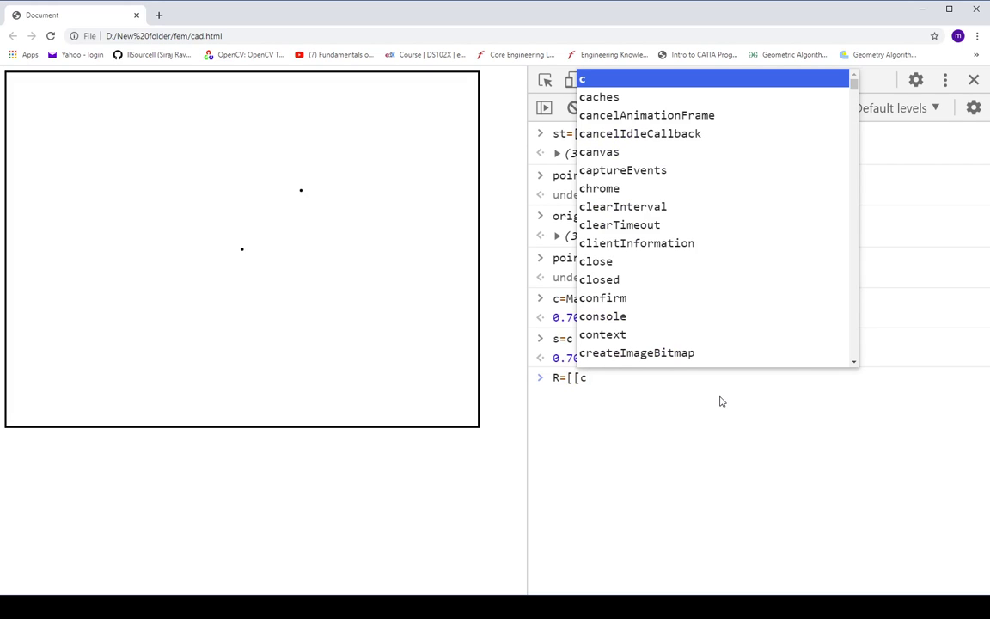
text(,-)
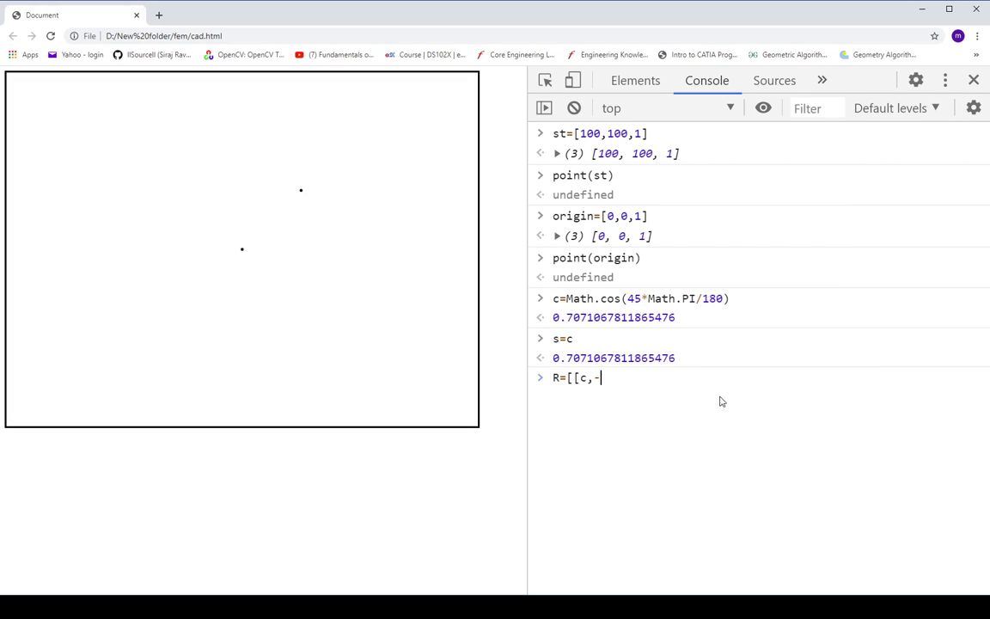
text(s,0)
text(])
text(,[)
text(s)
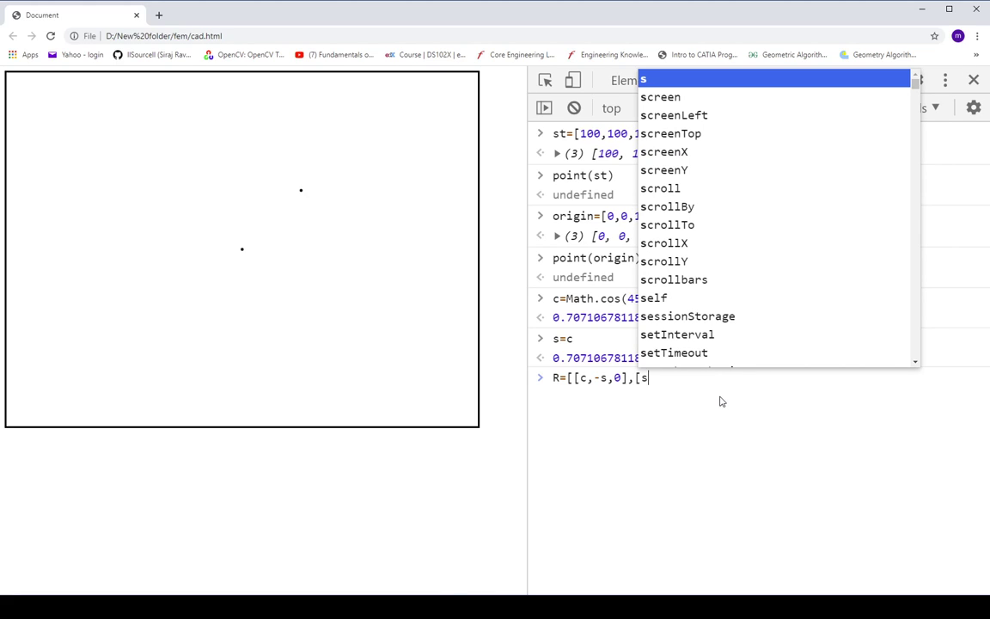
text(,)
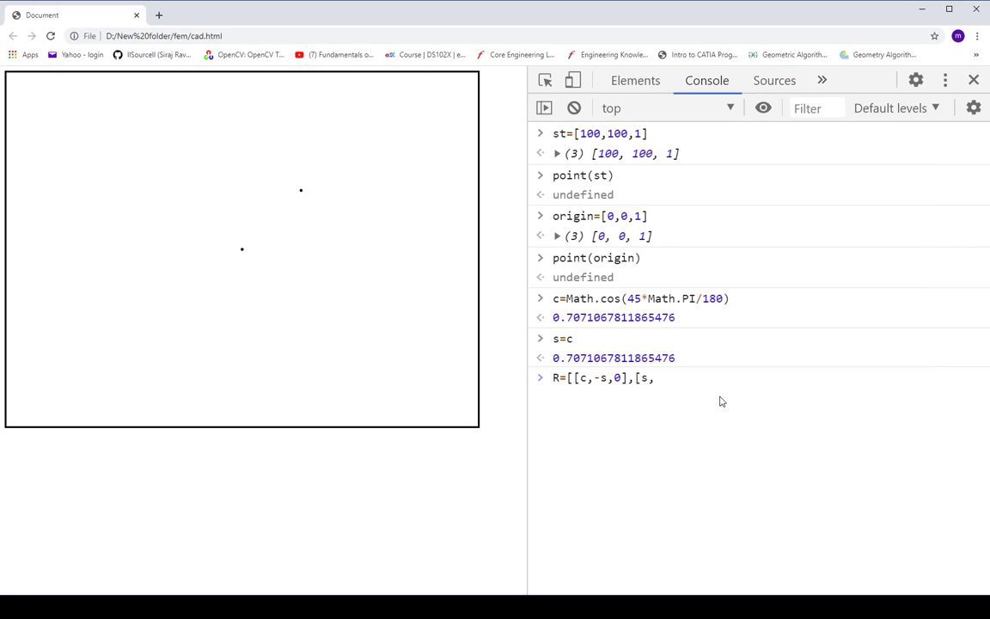
text(c,0)
text(])
text(,[)
text(0,0,)
text(1])
text(])
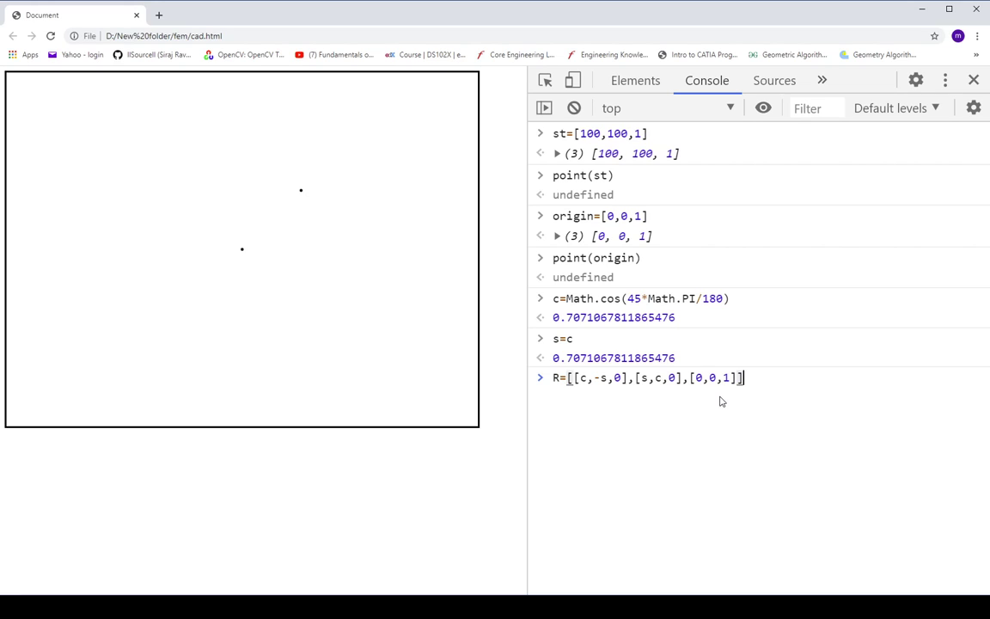
key(Return)
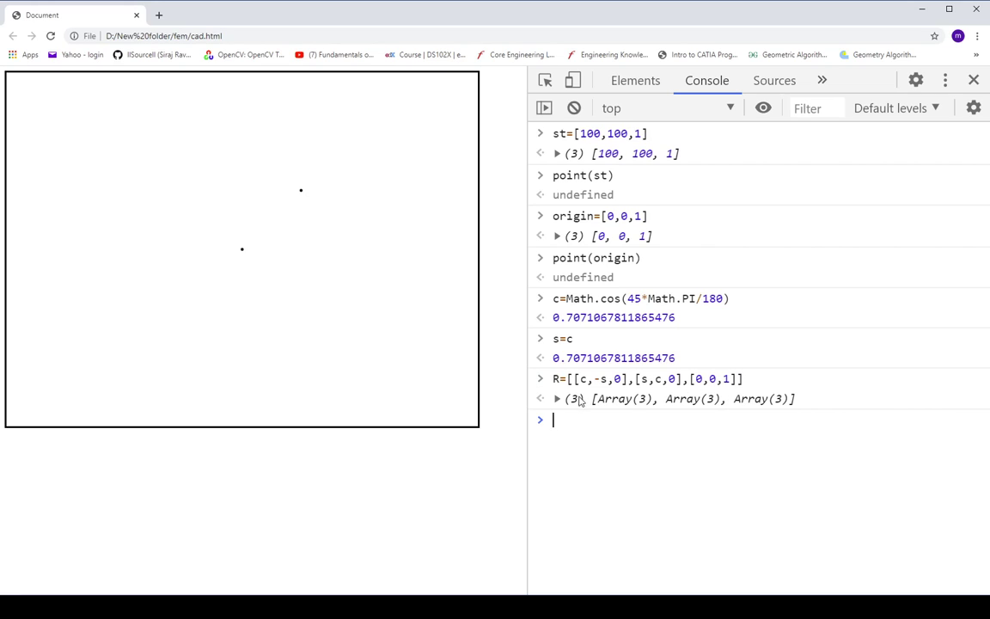
click(557, 400)
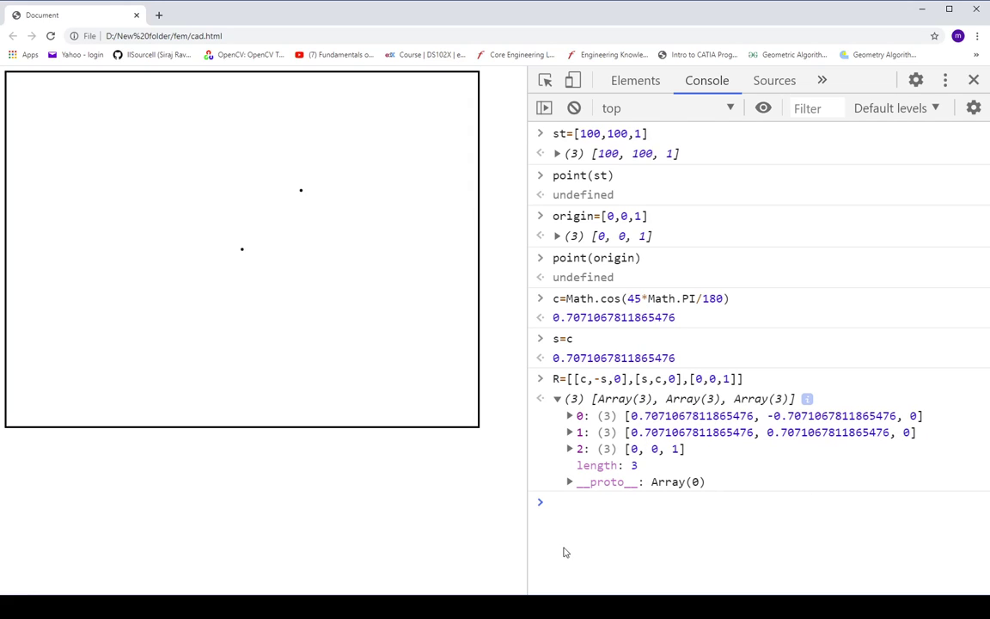
- Run p1=multiply(R,st,3,3,1), getting [0, 141.4213562373095, 1], and expand the result
click(553, 501)
text(p1)
text(=)
text(m)
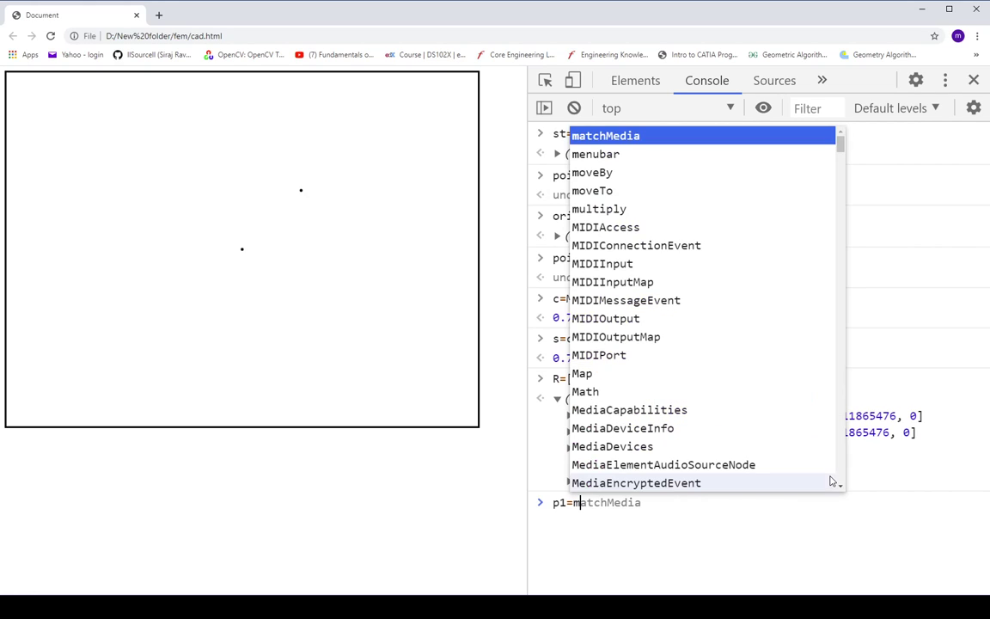
text(u)
key(Tab)
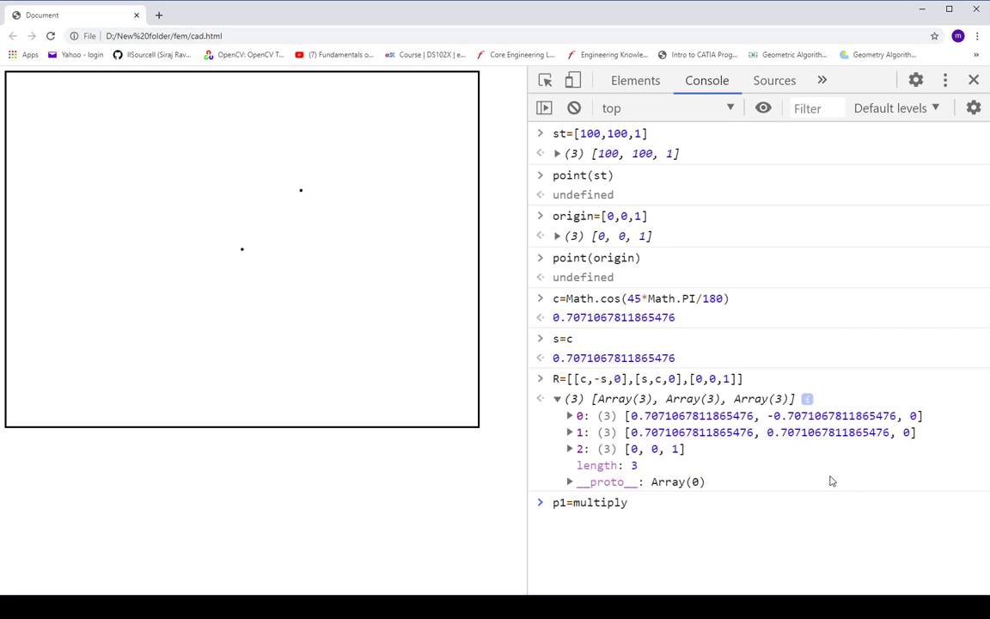
text(()
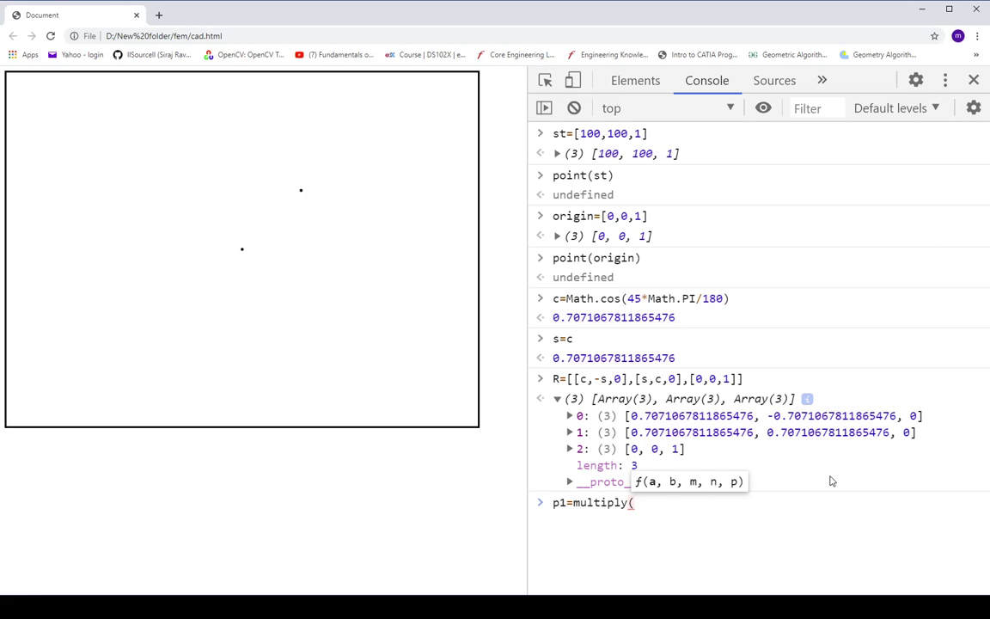
text(R)
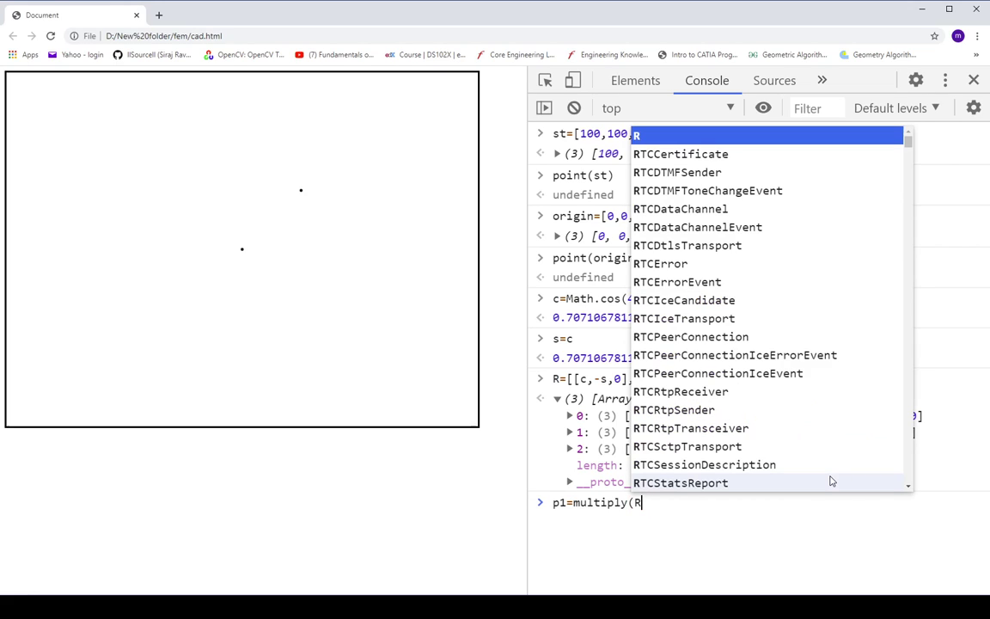
text(,)
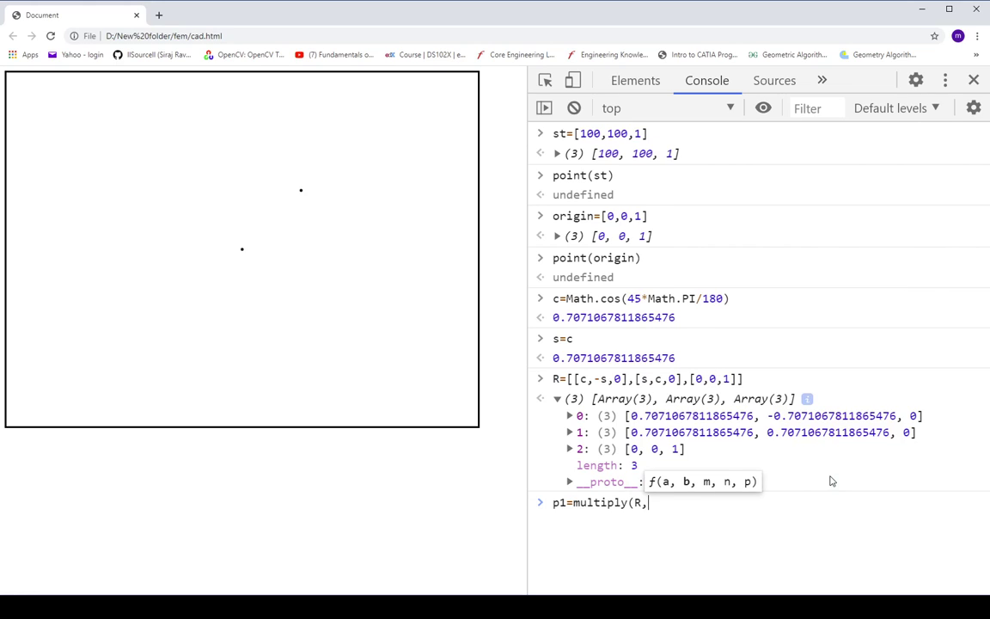
text(st,)
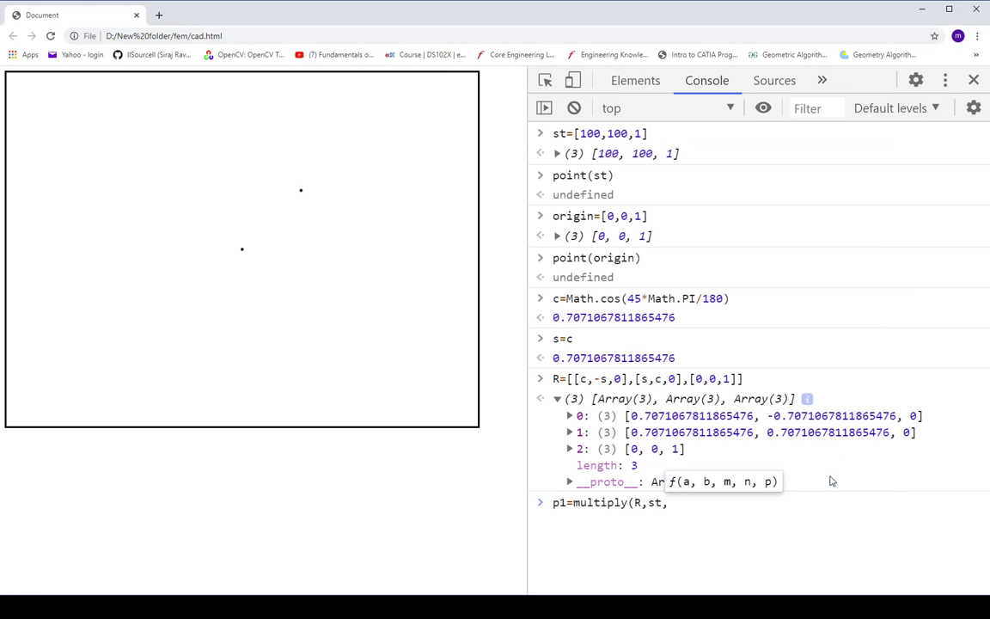
text(3,3)
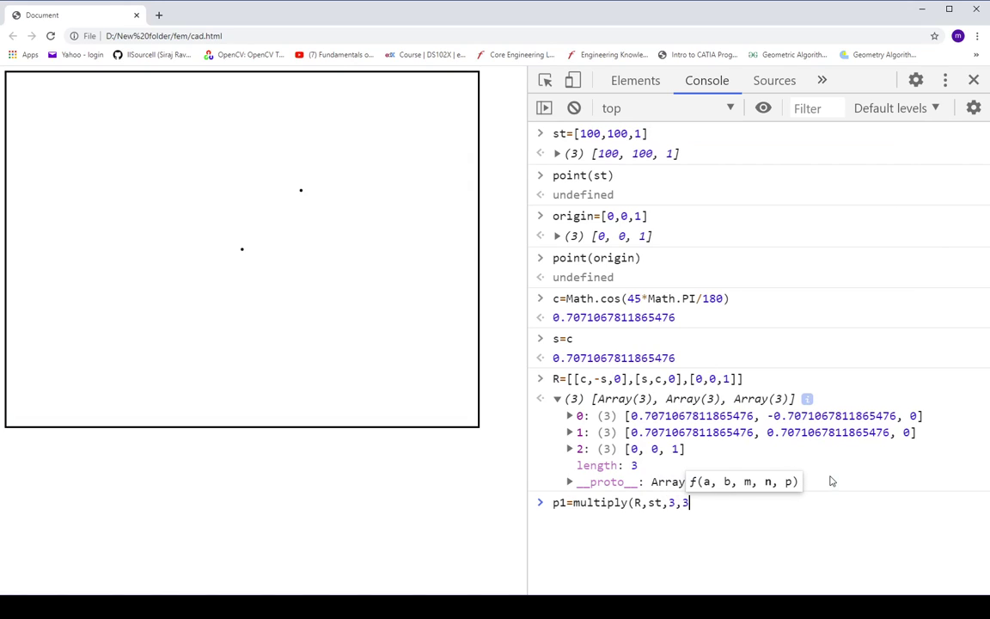
text(,1)
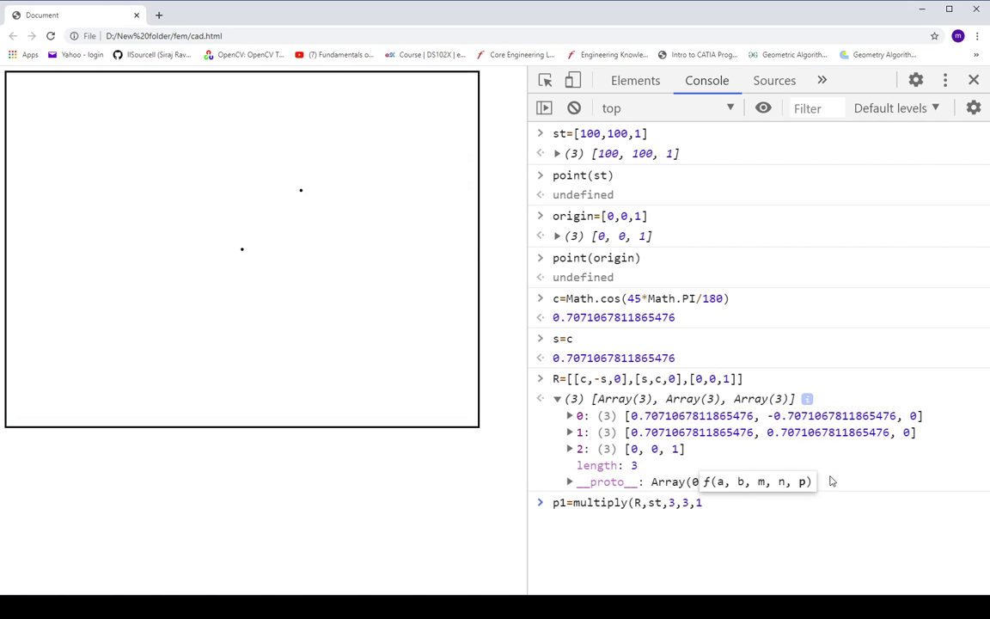
text())
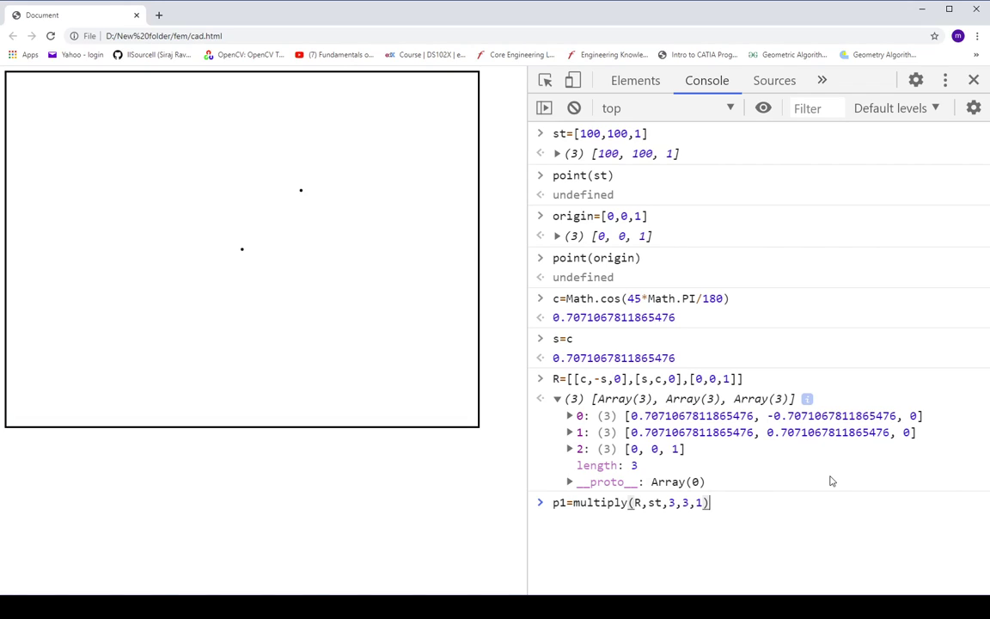
key(Return)
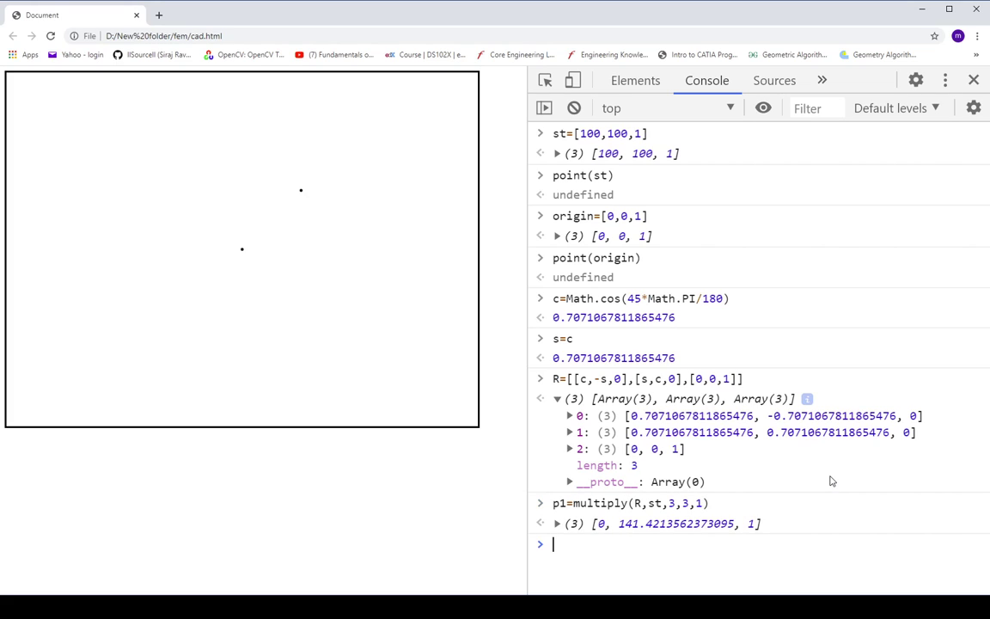
click(557, 522)
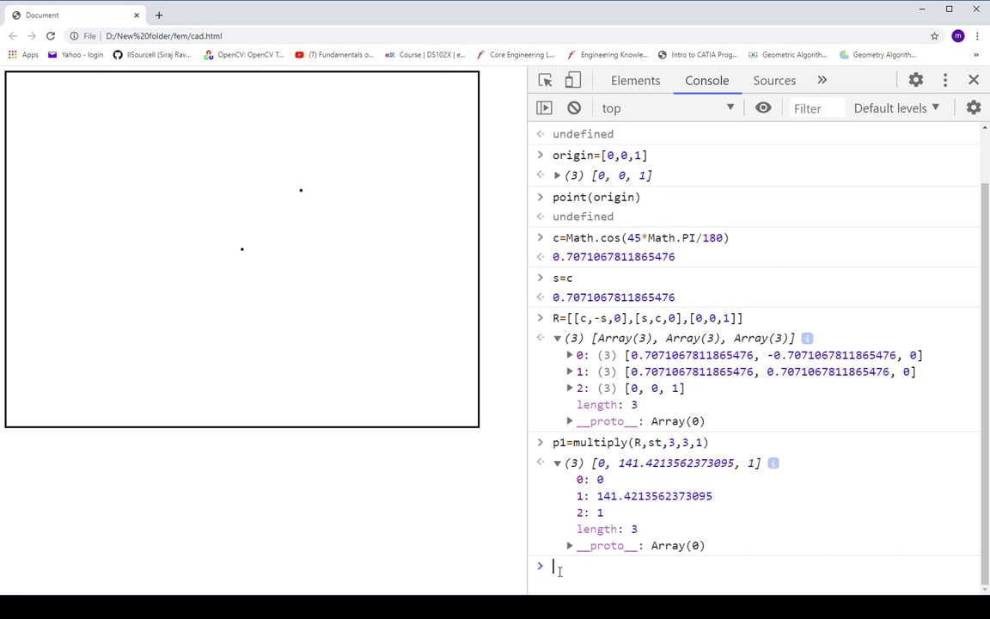
- Run point(p1) to draw the rotated point as a dot above the canvas origin
text(point)
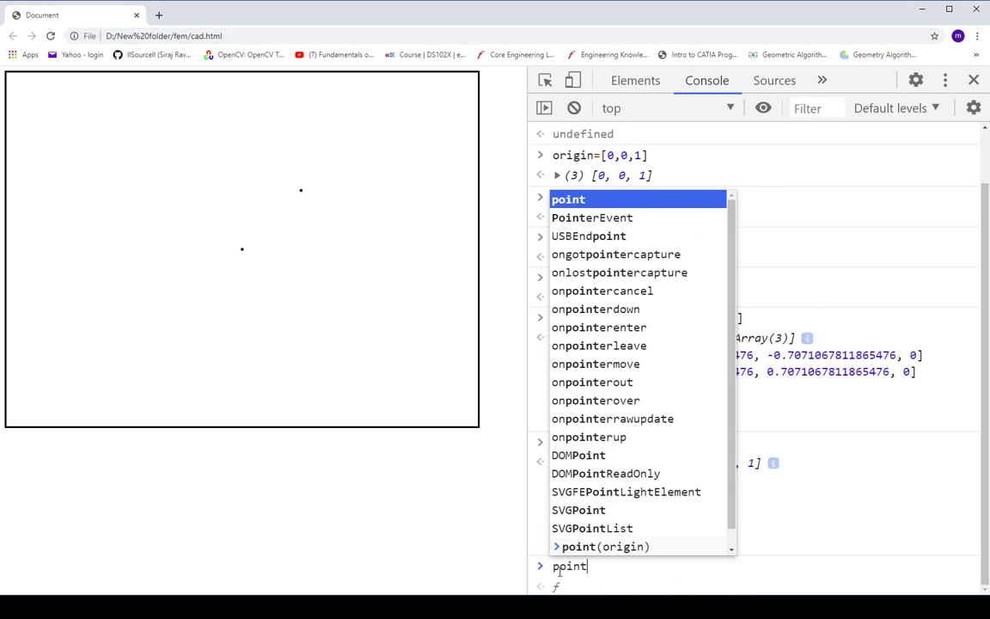
text(()
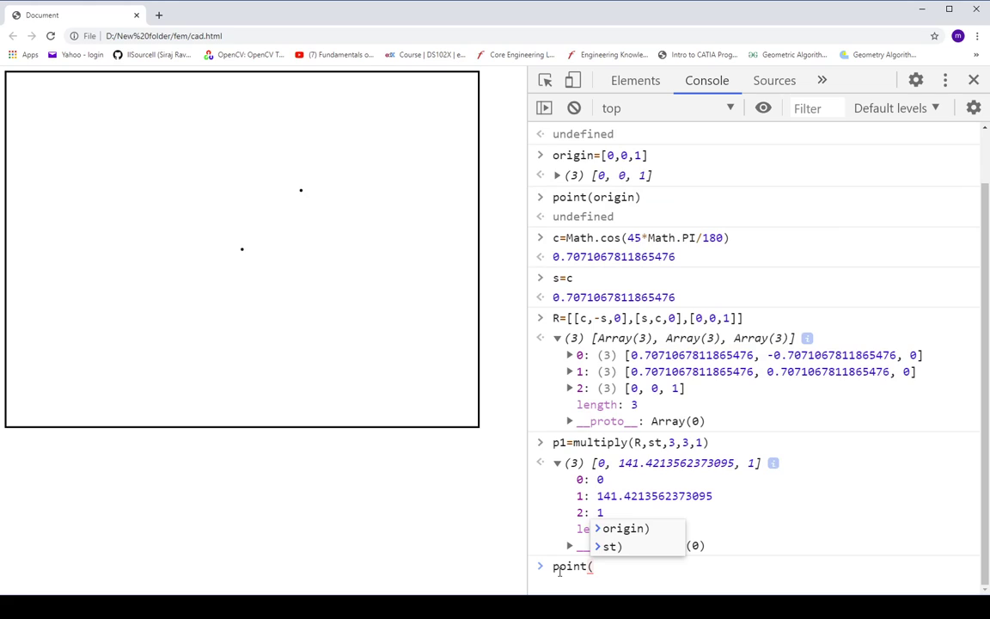
text(p1))
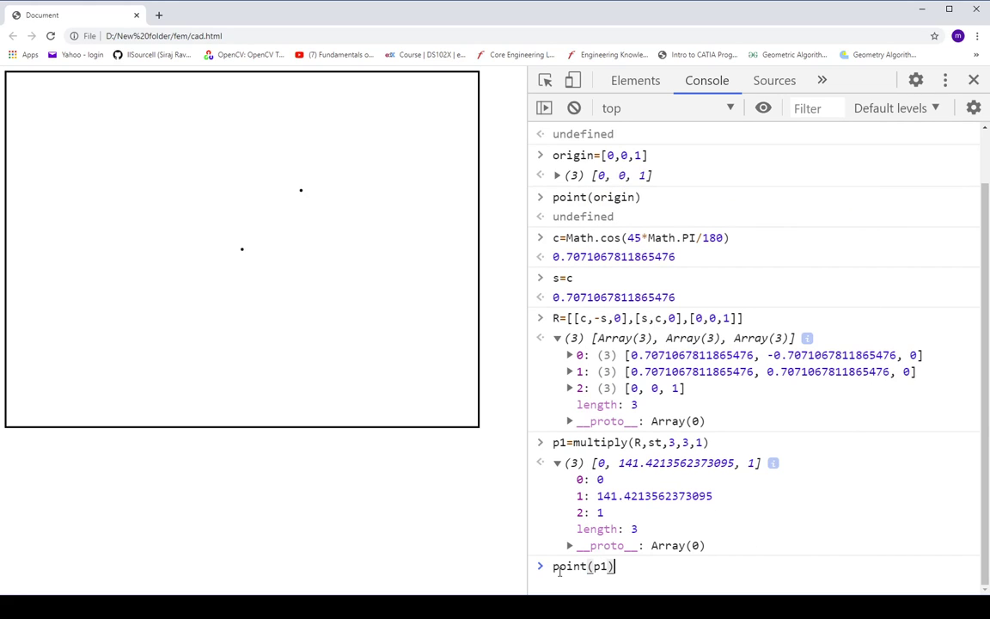
key(Return)
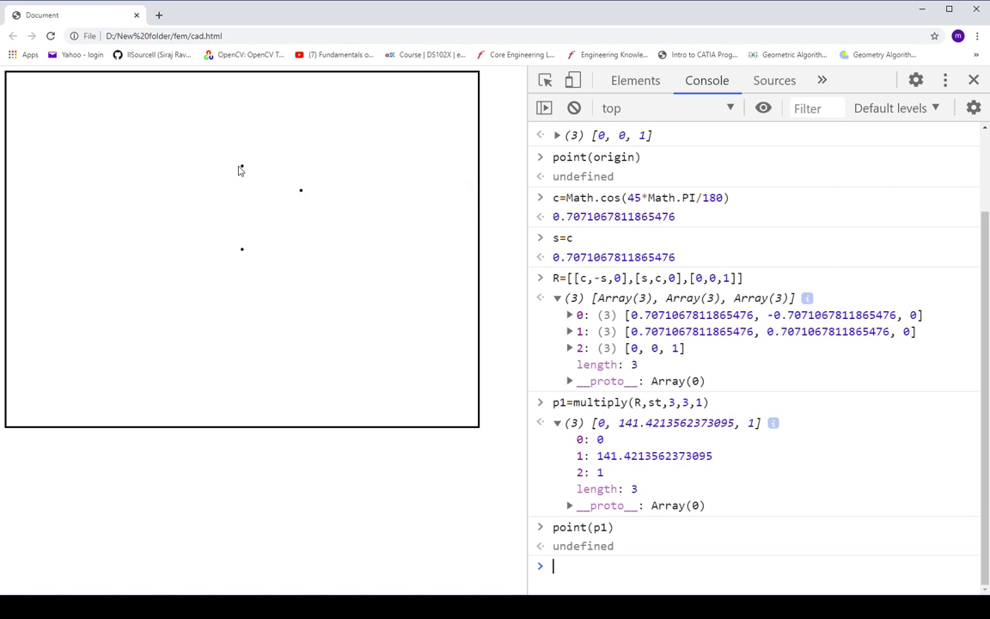
- Clear the console with clear() and reload the page to blank the canvas
text(c)
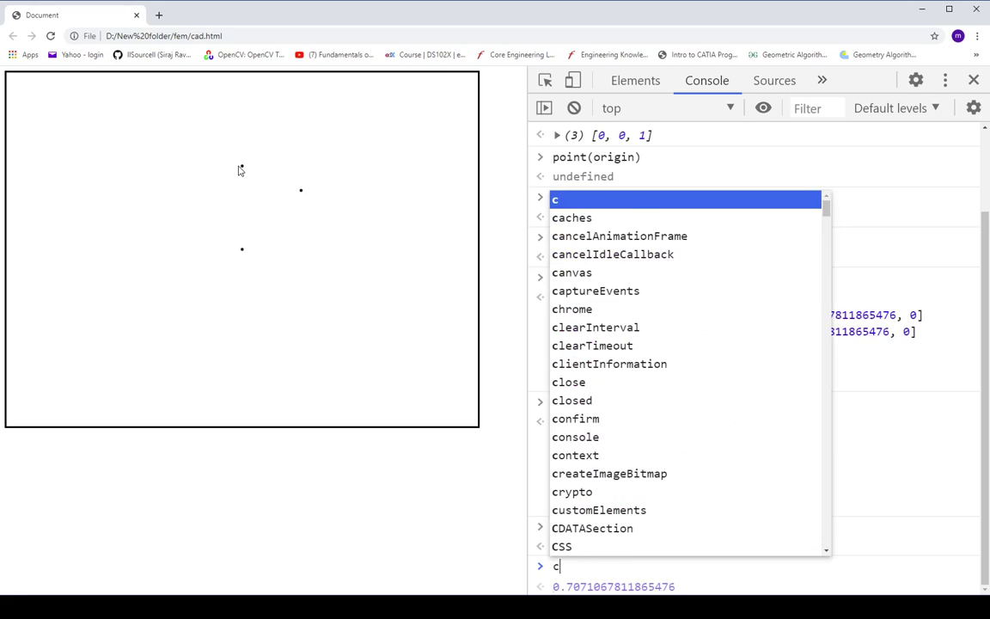
text(lear)
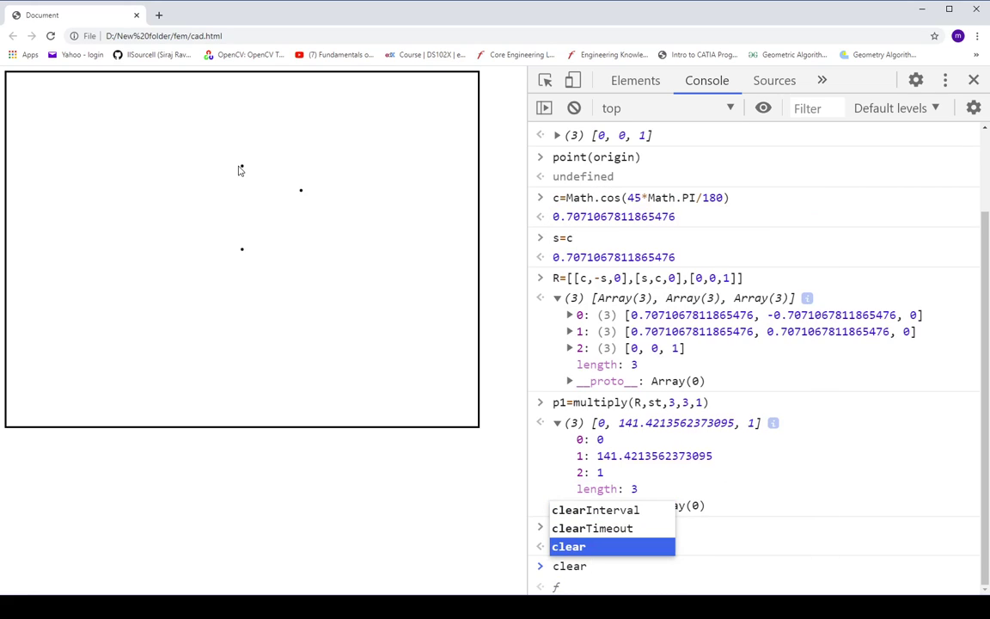
text(())
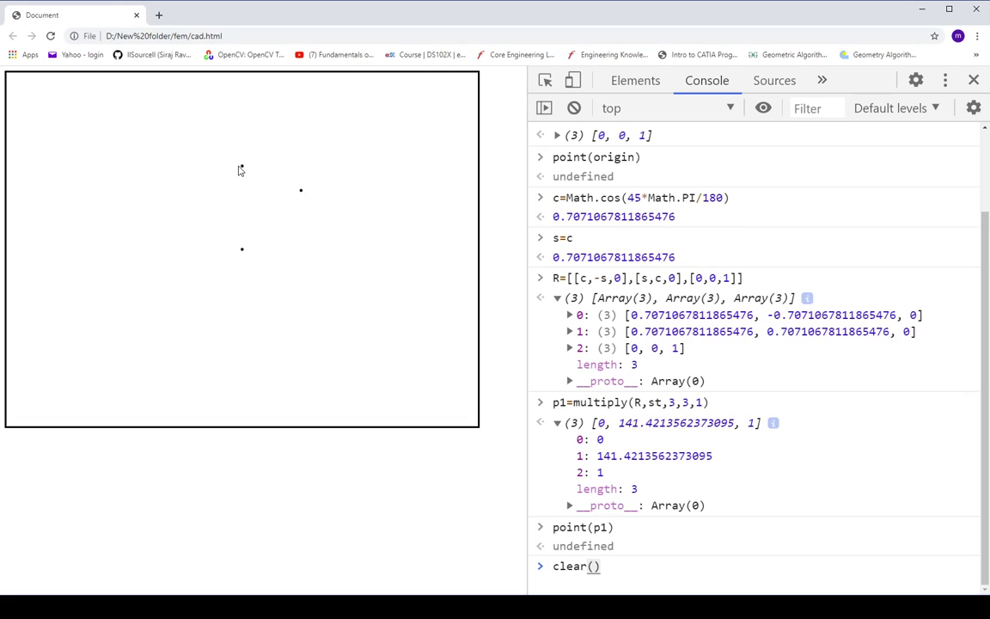
key(Return)
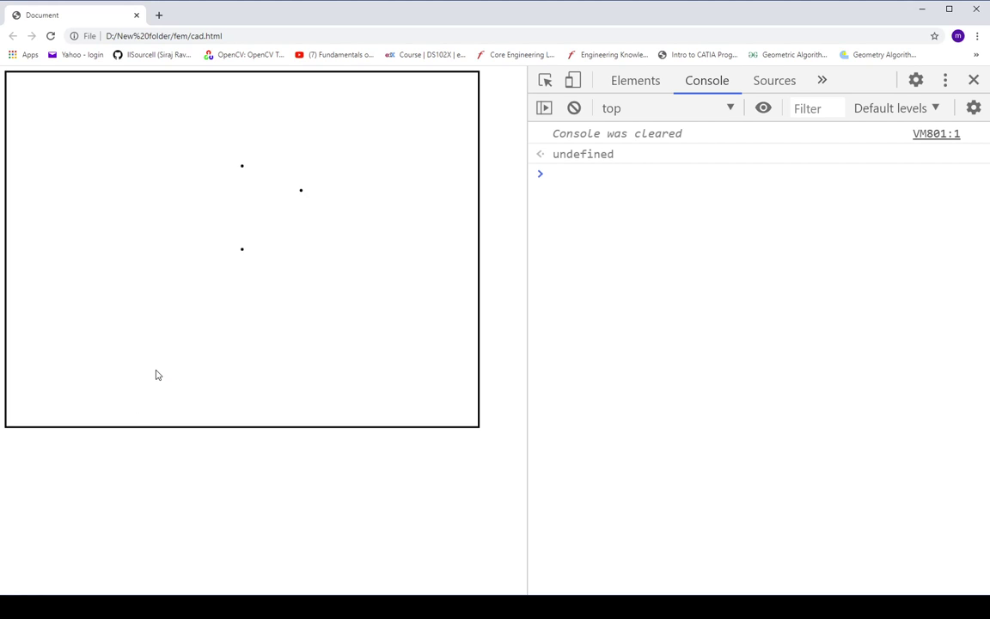
key(F5)
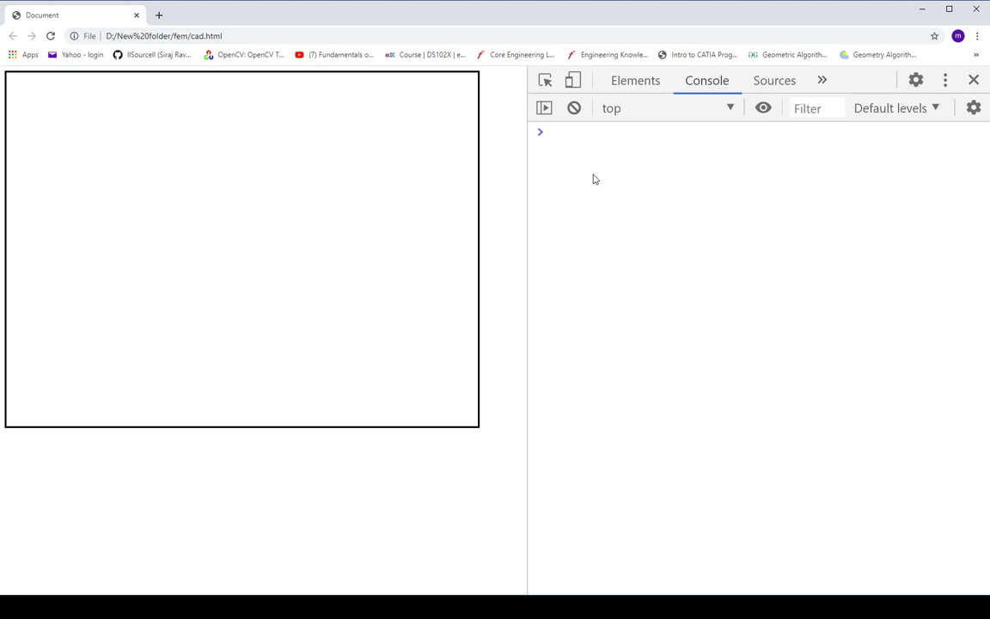
- Run point([0,0,1]) to draw a dot at the canvas centre
click(564, 129)
text(p)
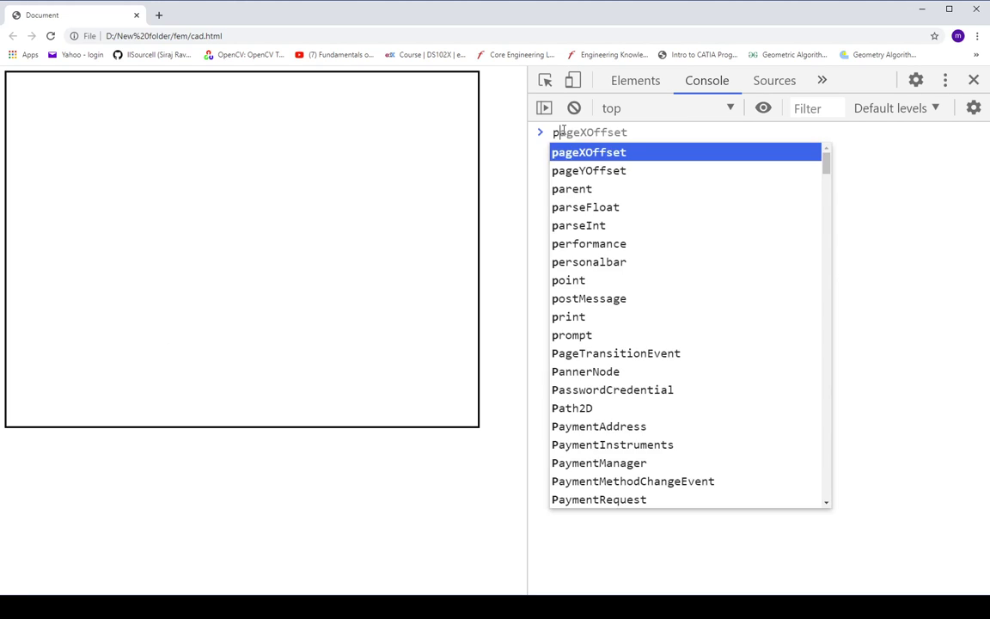
text(ointnt)
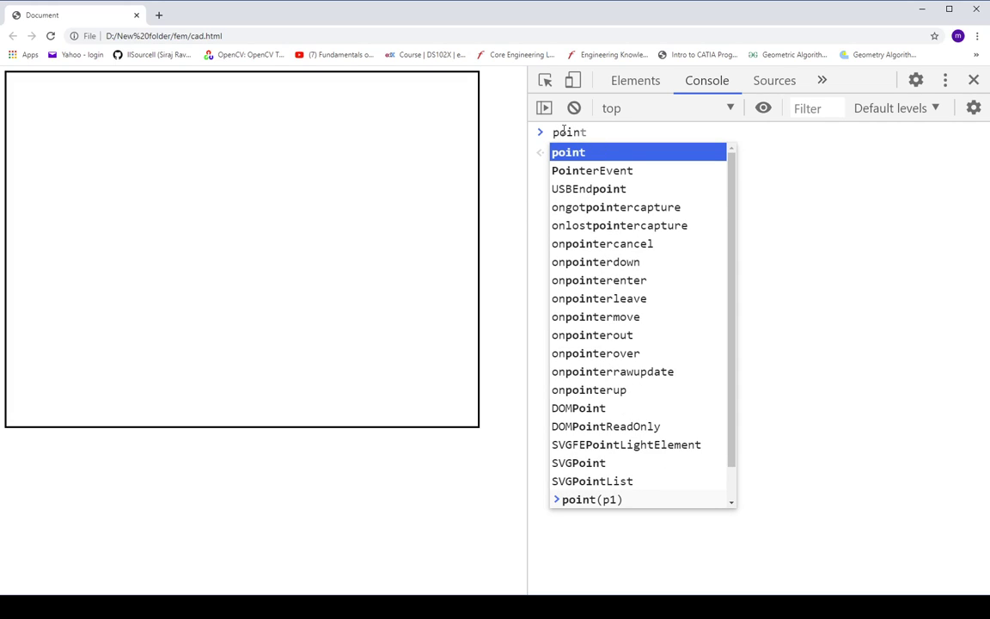
text(()
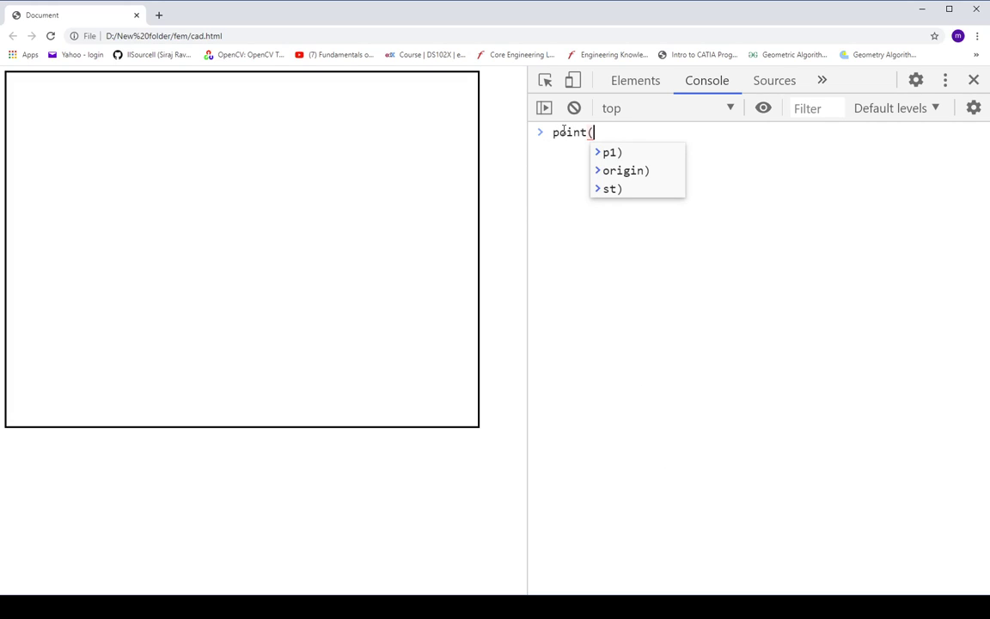
text([)
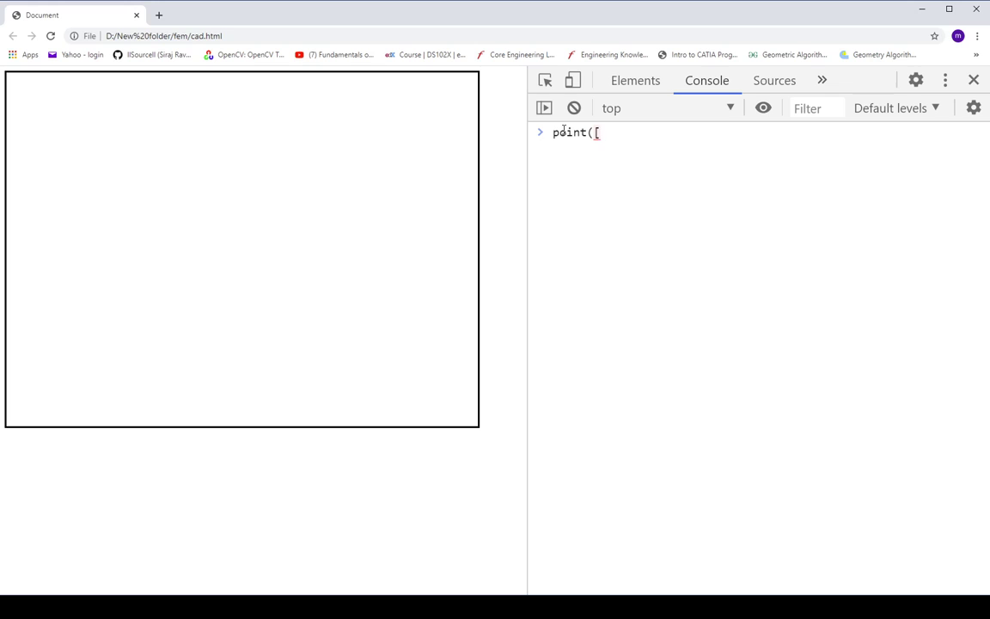
text(0,0,)
text(1]))
key(Return)
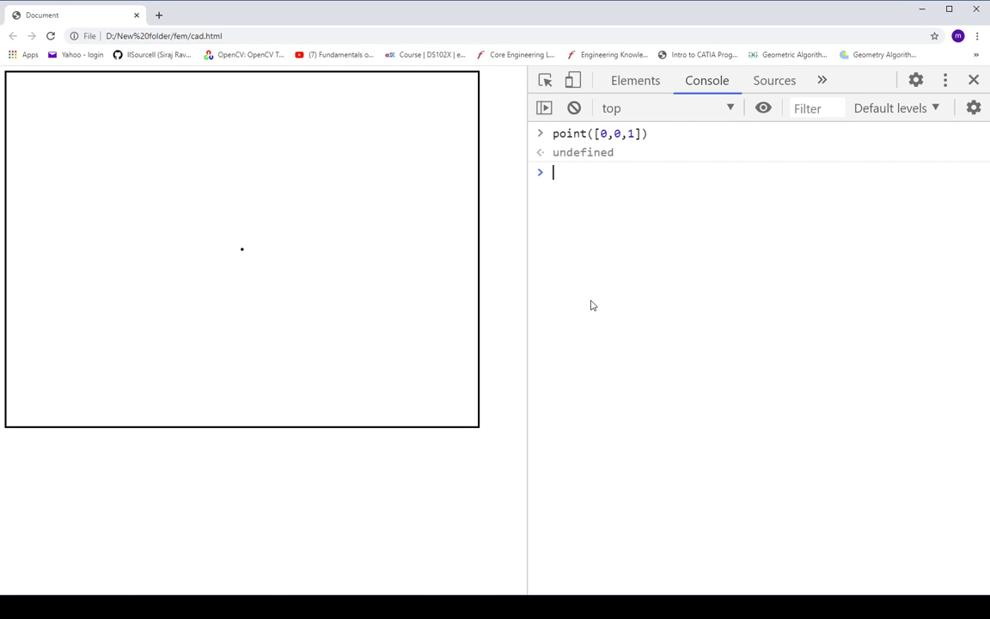
- Plot the point [2,2,1] with point([2,2,1])
text(poi)
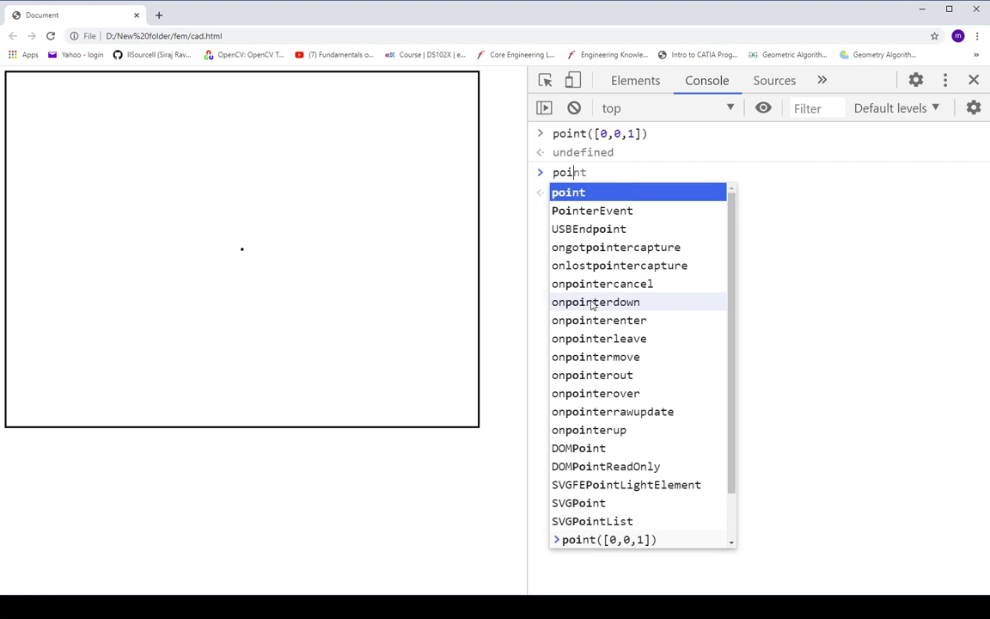
text(nt[)
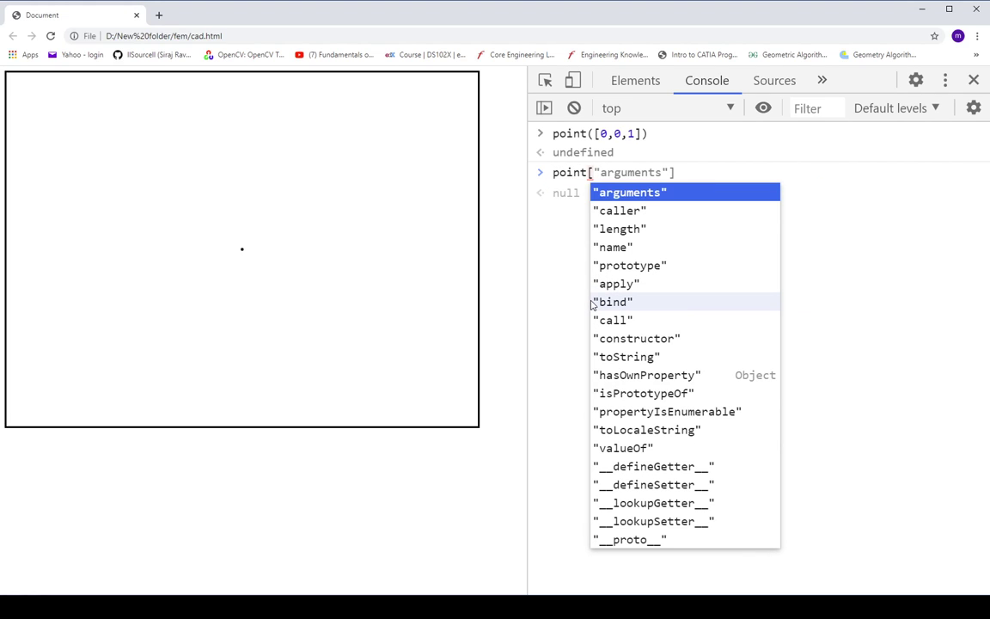
key(BackSpace)
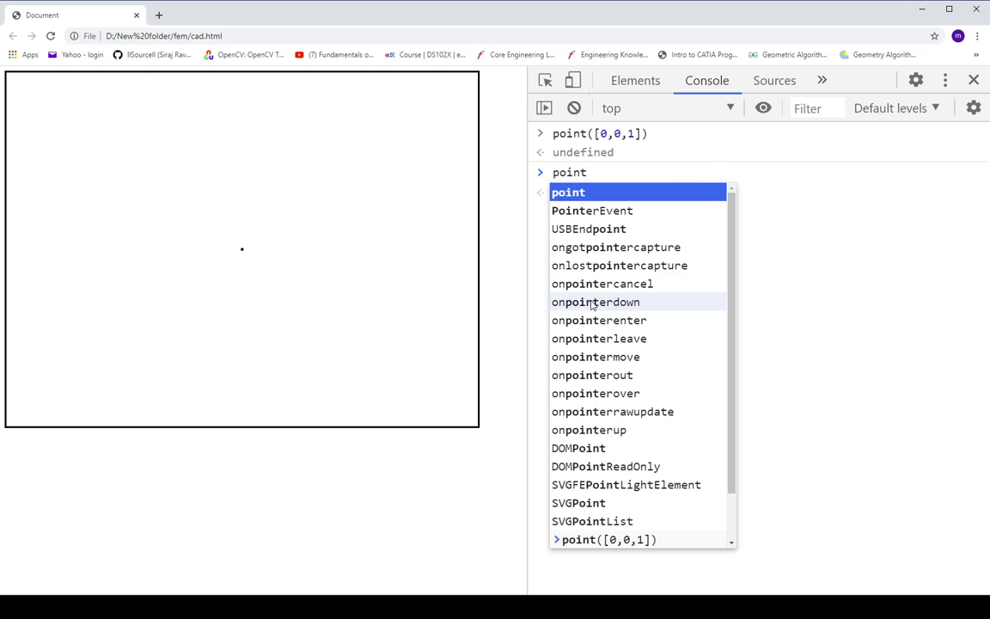
text(([2)
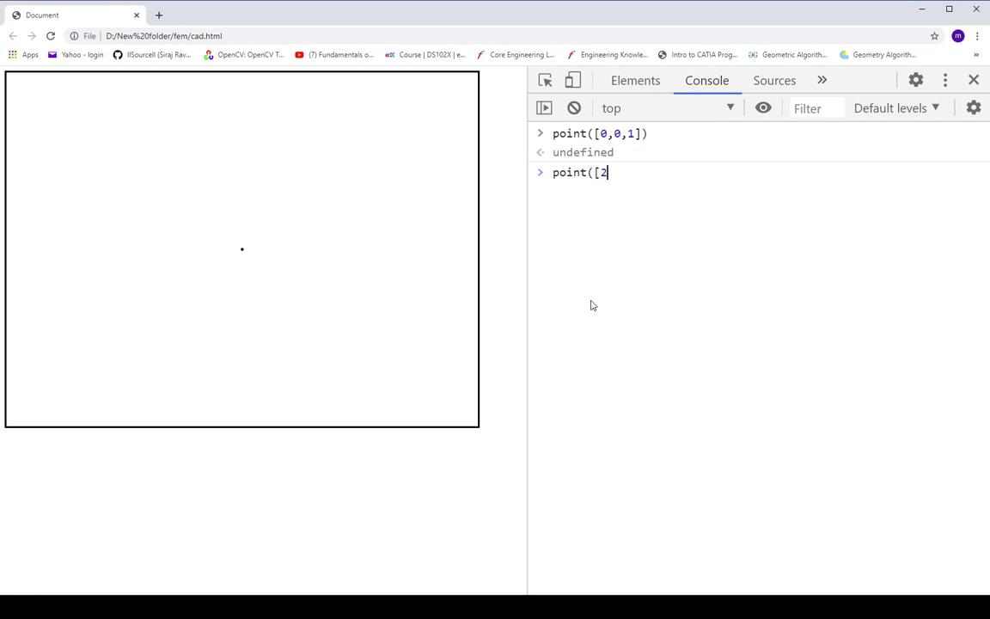
text(,2)
text(,1])
text())
key(Return)
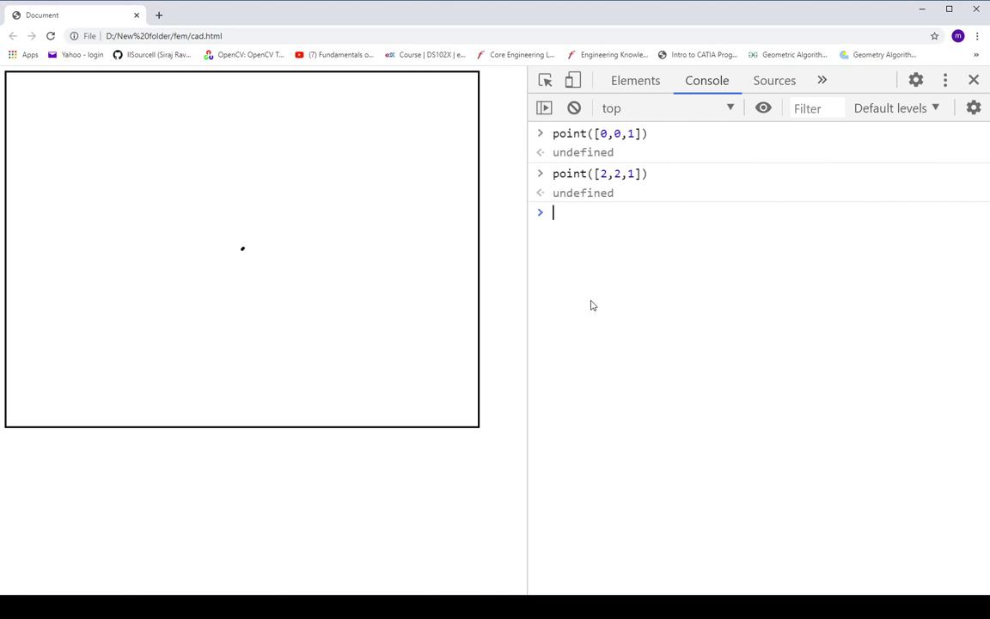
- Edit the recalled command into point([200,200,1]) to plot a dot at the upper right
key(Up)
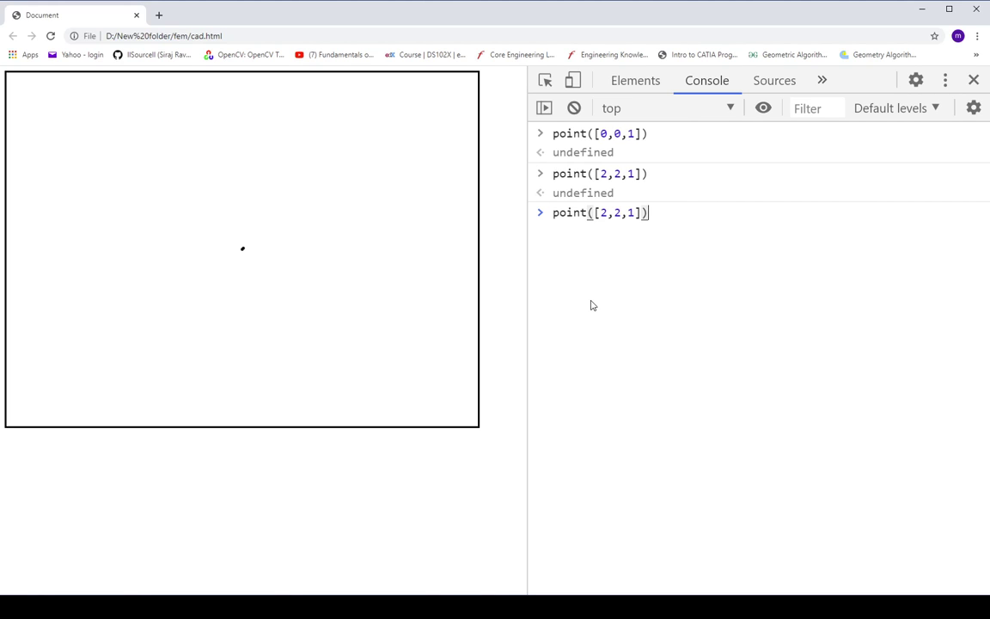
key(Left)
key(Left)
key(Left)
key(Left)
key(Left)
text(0)
text(0)
key(Right)
key(Right)
text(00)
key(Right)
key(Right)
key(Right)
key(Right)
key(Return)
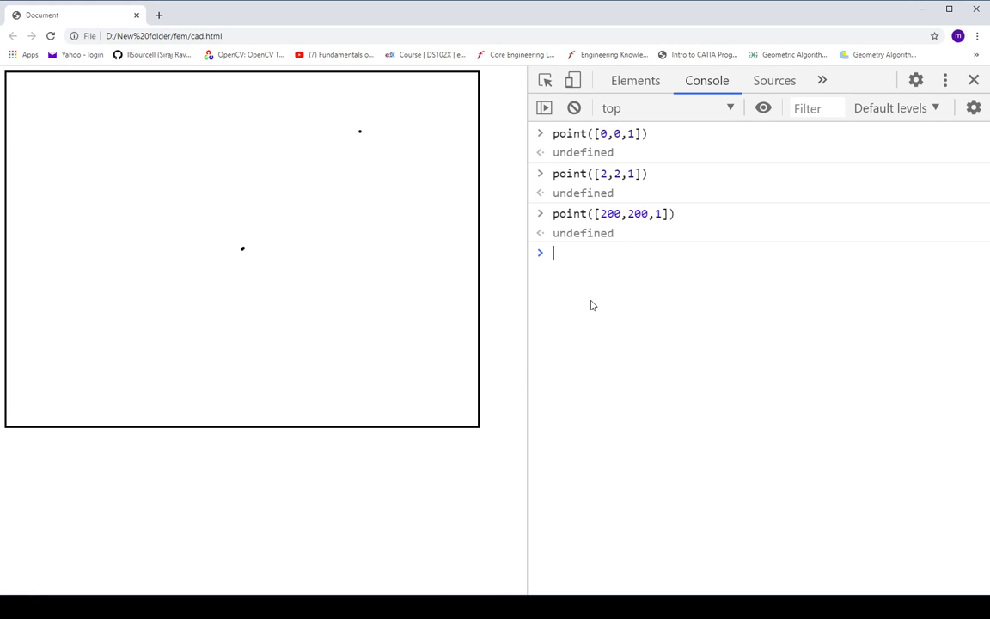
key(Up)
- Change the recalled command to point([100,100,1]) and plot the midway dot
key(Left)
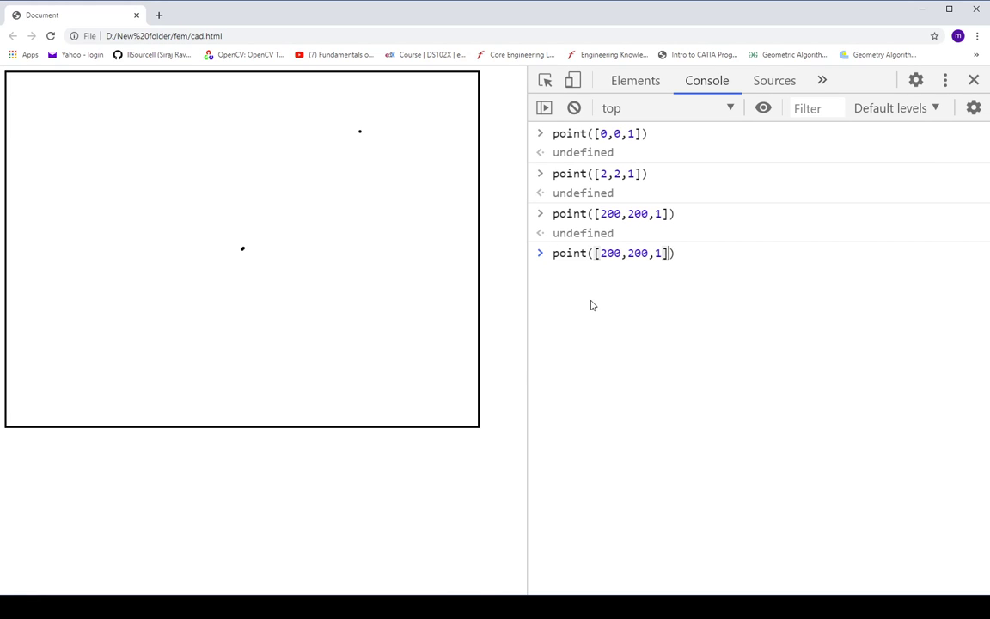
key(Left)
key(Left)
key(Left)
key(Left)
key(Left)
key(Left)
key(Left)
key(Delete)
text(1)
key(Right)
key(Right)
key(Right)
key(Delete)
text(1)
key(Right)
key(Right)
key(Right)
key(Right)
key(Right)
key(Right)
key(Return)
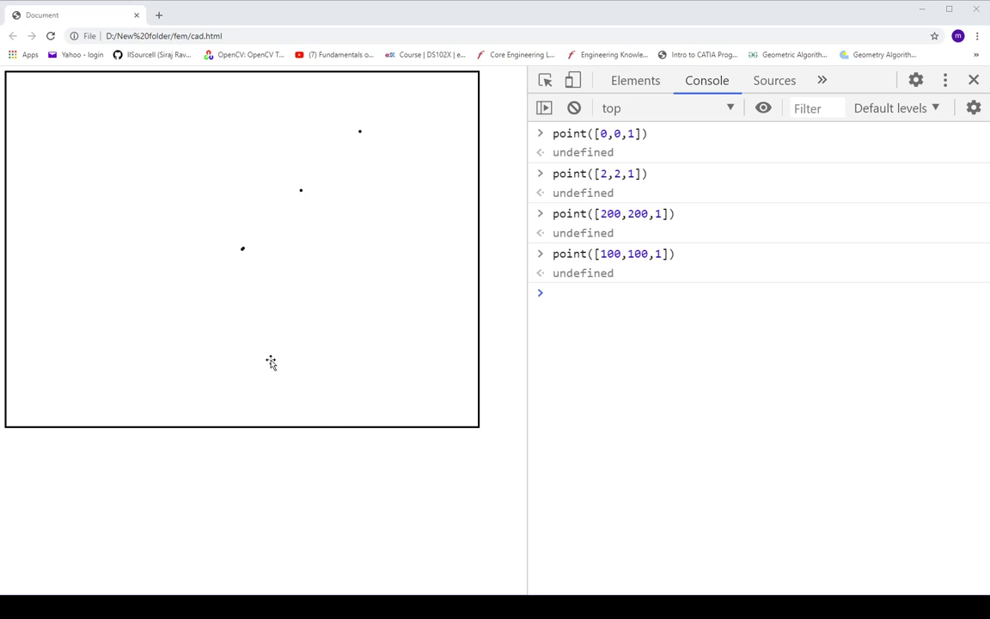
click(923, 10)
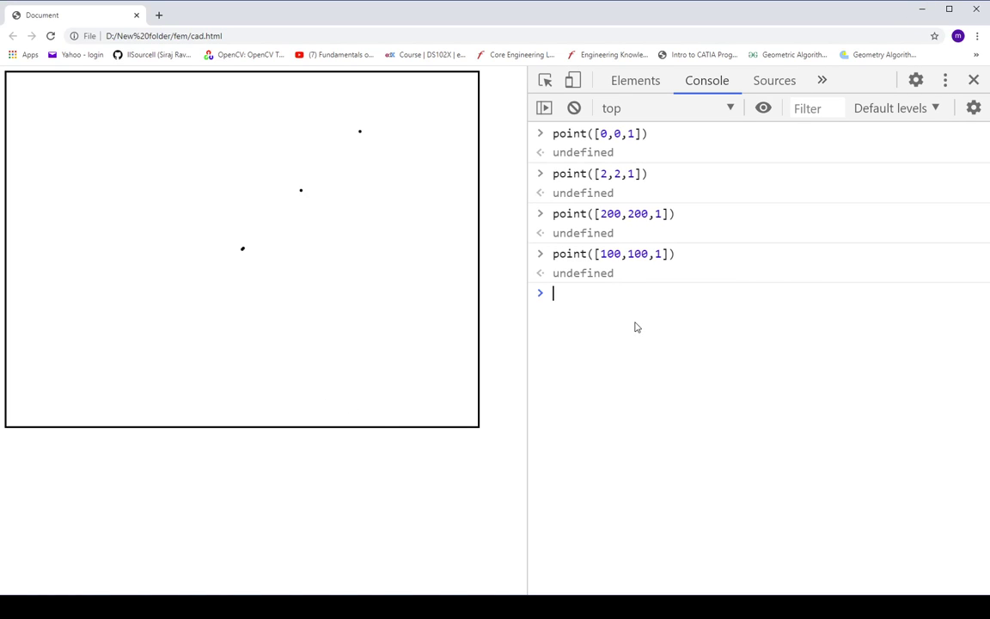
- Define S=[[0.5,0,50],[0,0.5,50],[0,0,1]] and expand the result to show its rows
text(S)
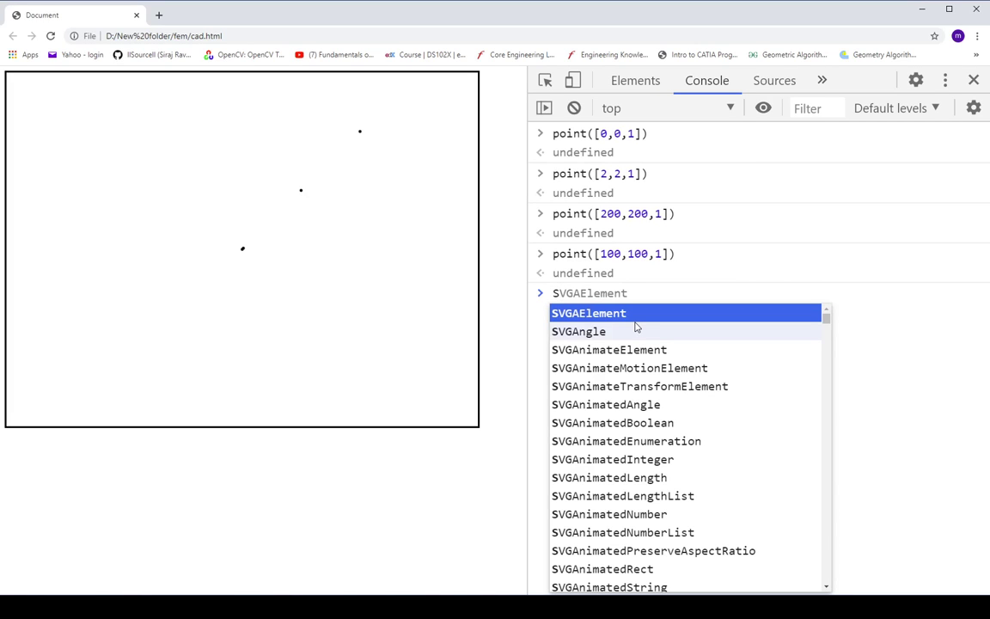
text(=[[)
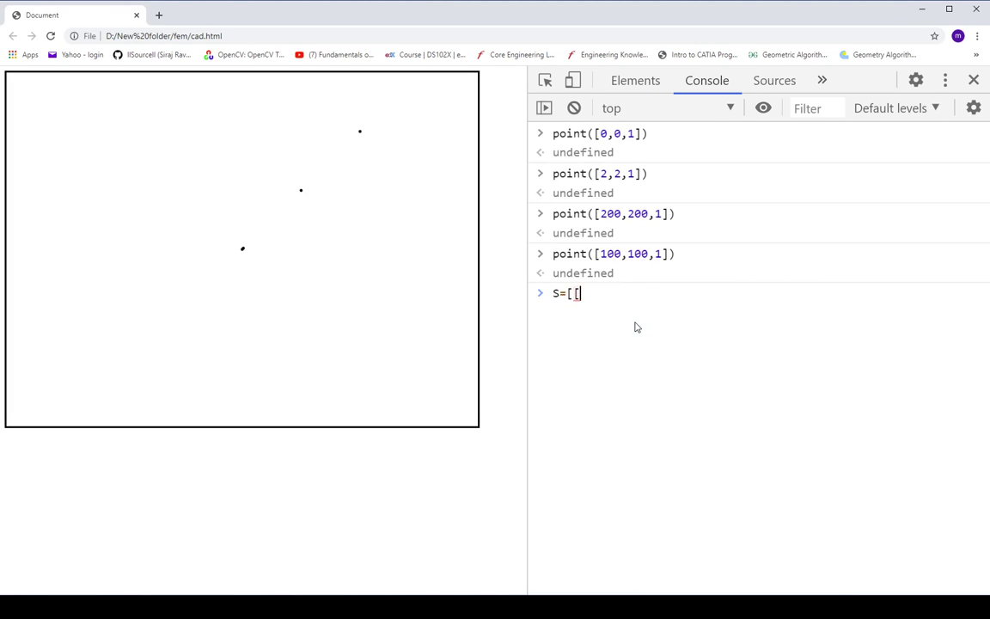
text(0.5)
text(,0,)
text(50)
text(],)
text([0)
text(,50)
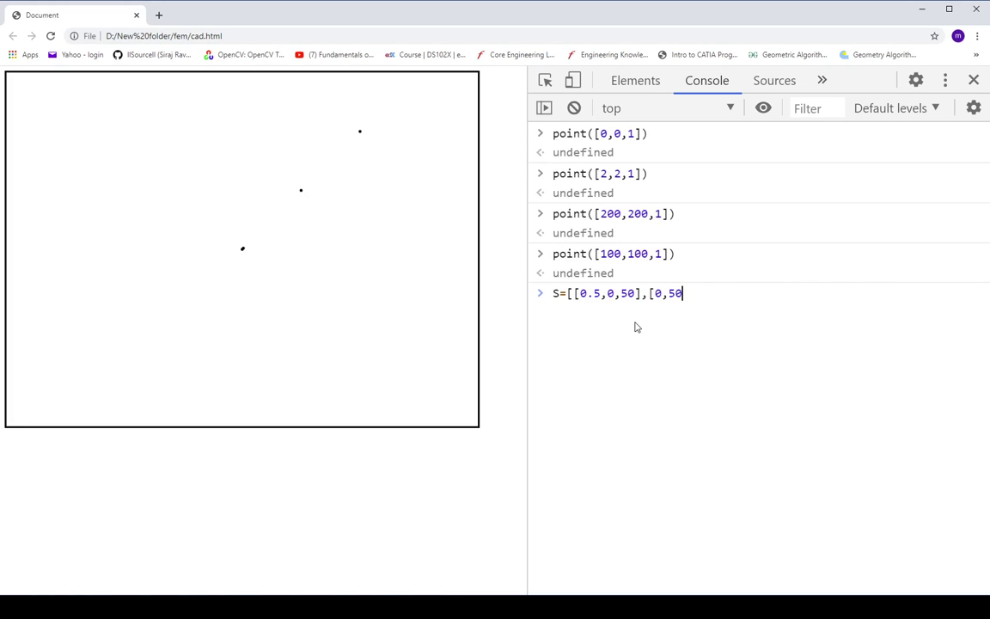
key(BackSpace)
key(BackSpace)
text(0.5,)
text(50)
text(])
text(,)
text([0,0,)
text(1)
text(]])
key(Return)
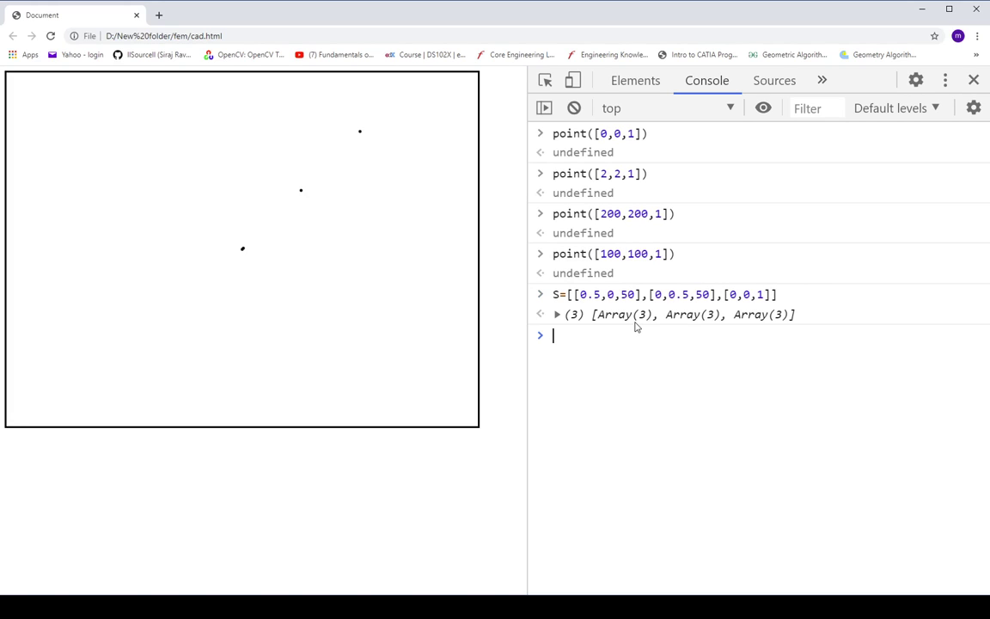
click(557, 314)
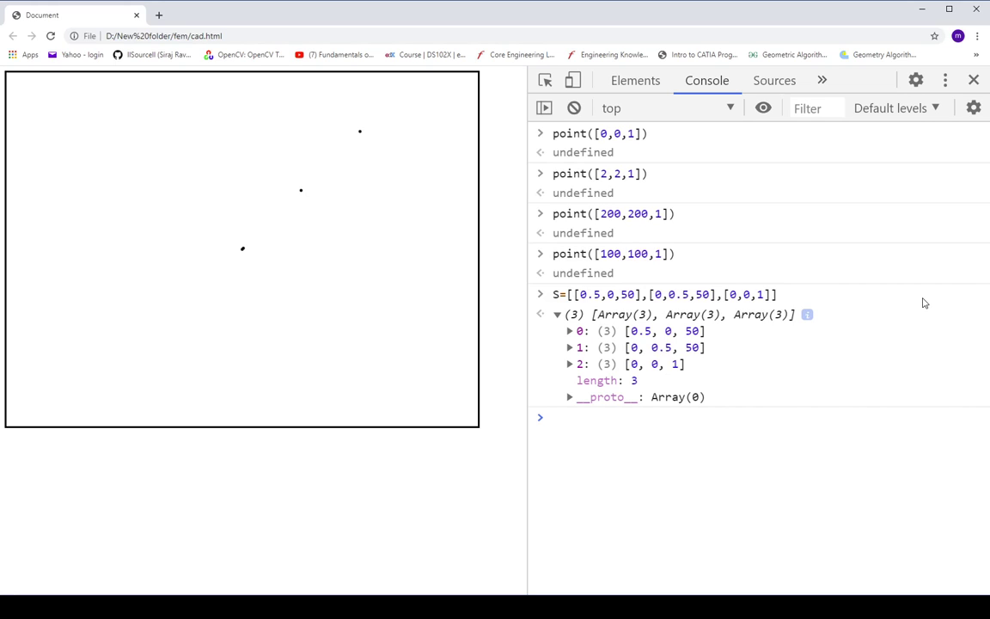
click(577, 420)
- Compute p1=multiply(S,[200,200,1],3,3,1), giving [150, 150, 1]
text(p1=)
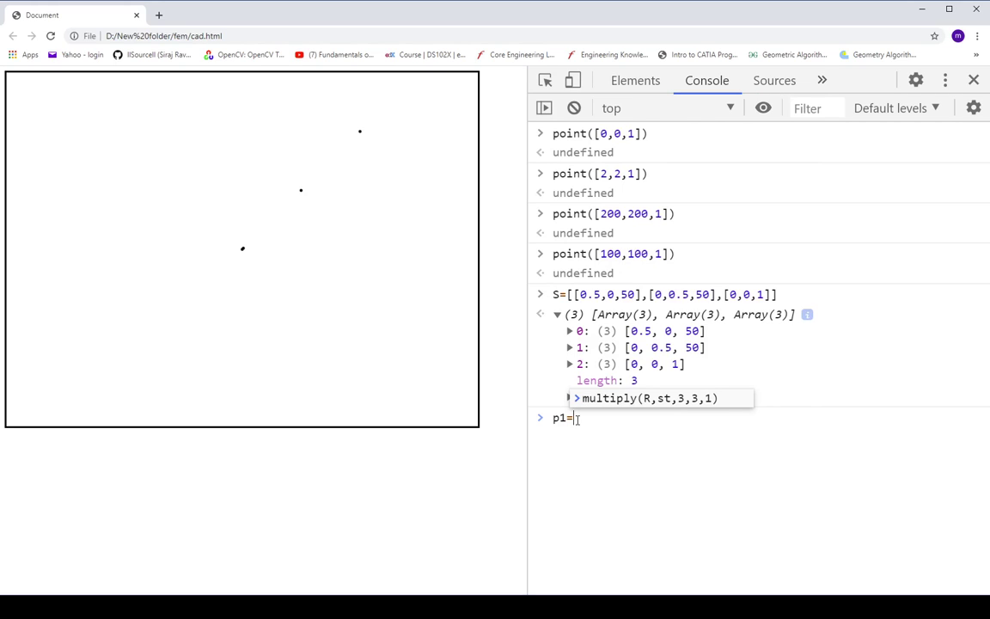
text(m)
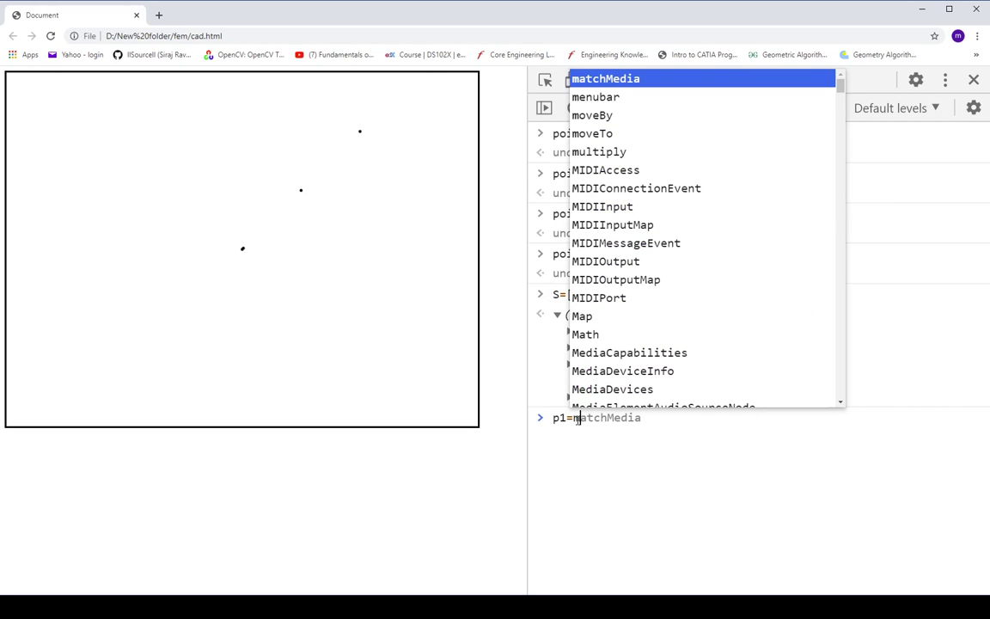
text(u)
key(Tab)
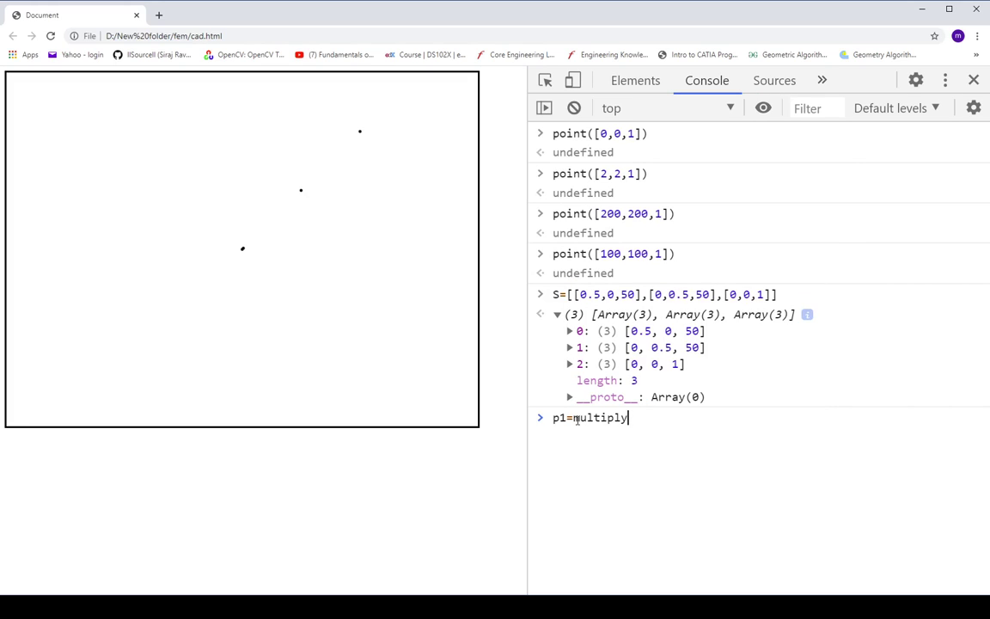
text(()
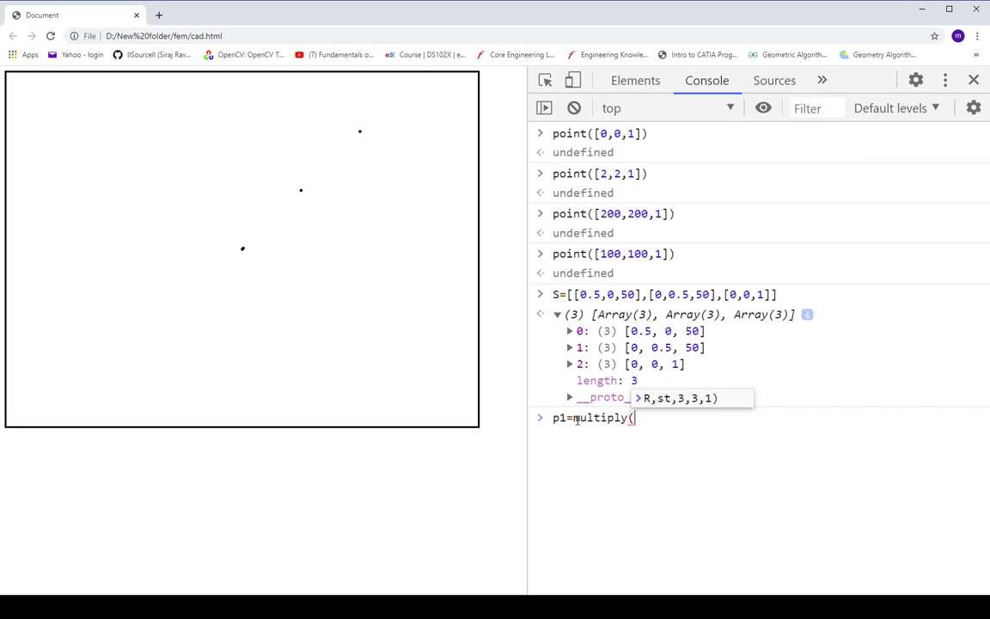
text(S,)
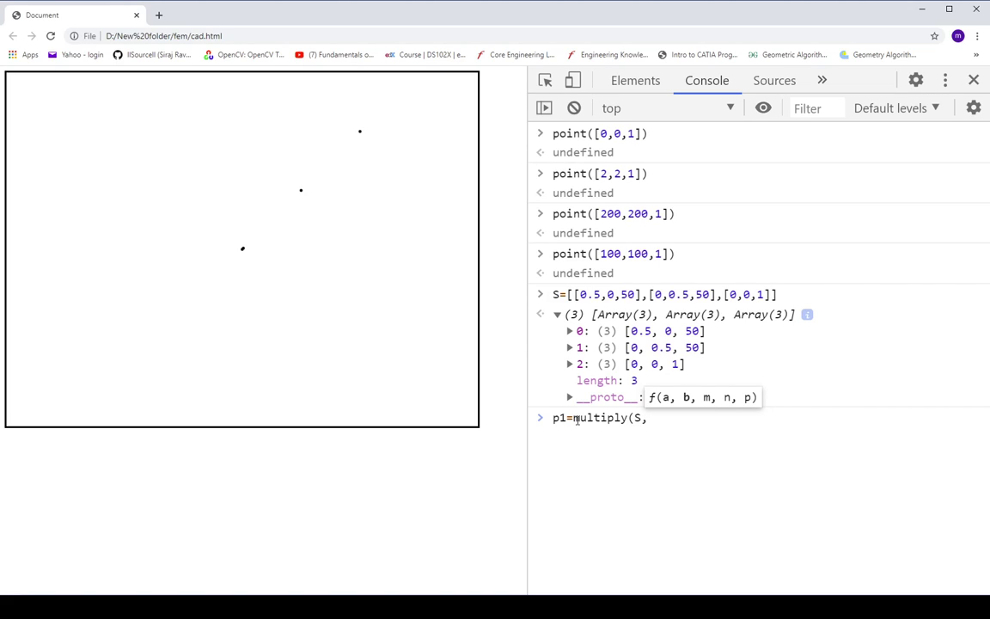
text([2)
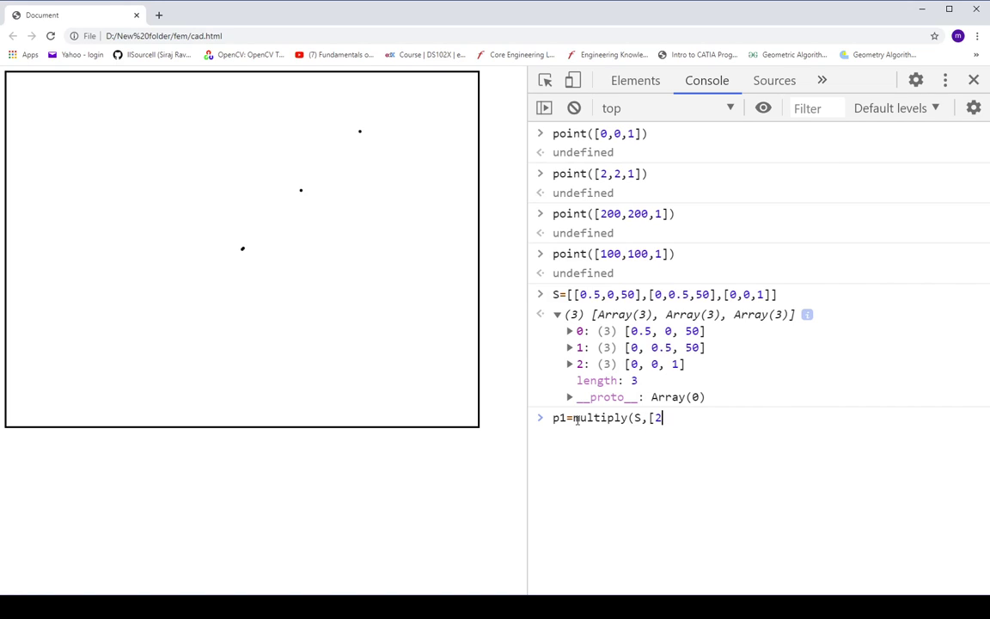
text(00,2)
text(00,1)
text(])
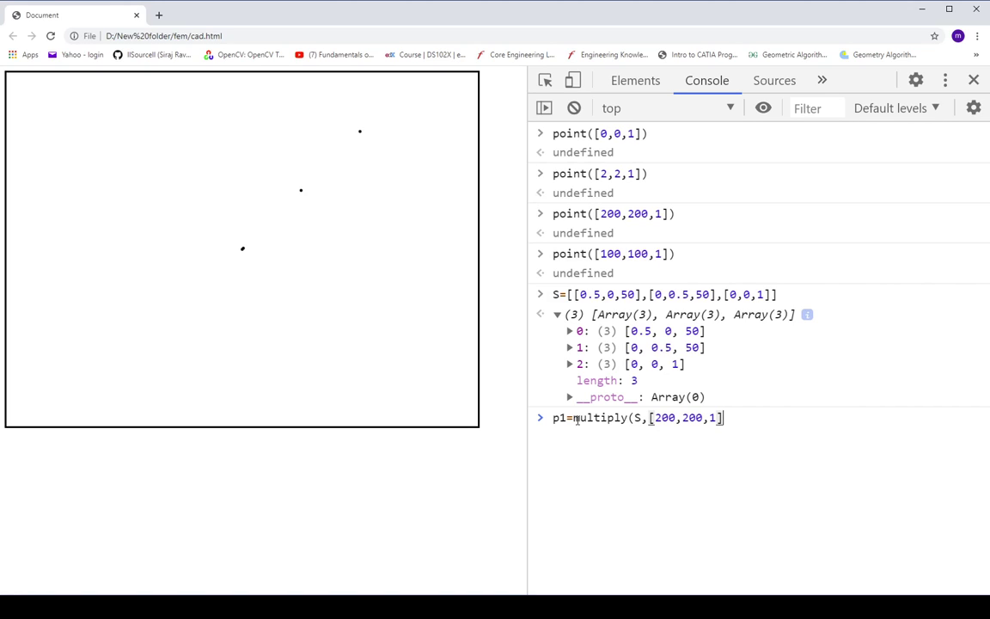
text(,3)
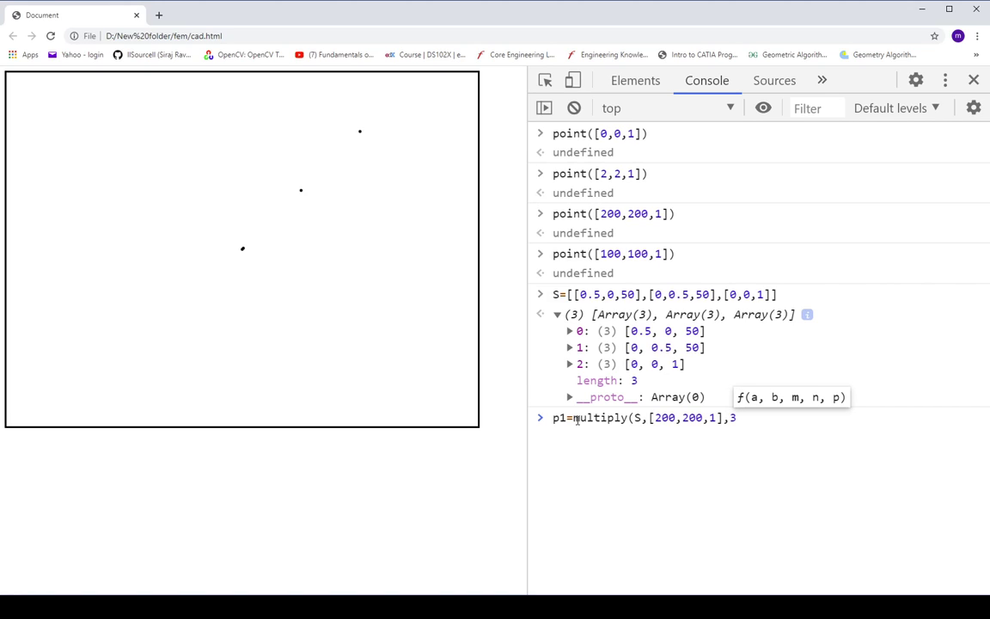
text(,3,1)
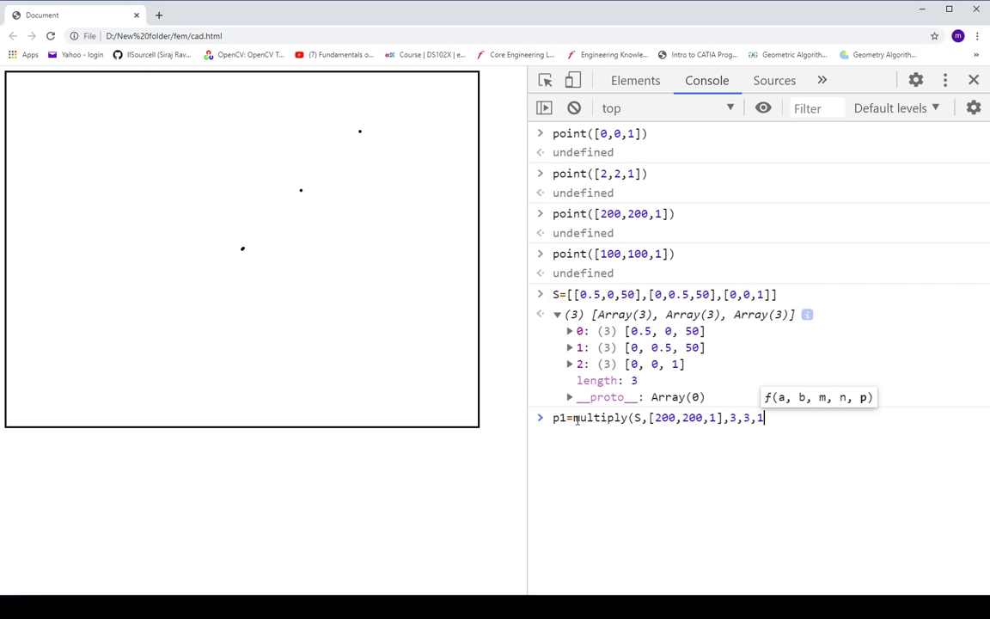
text())
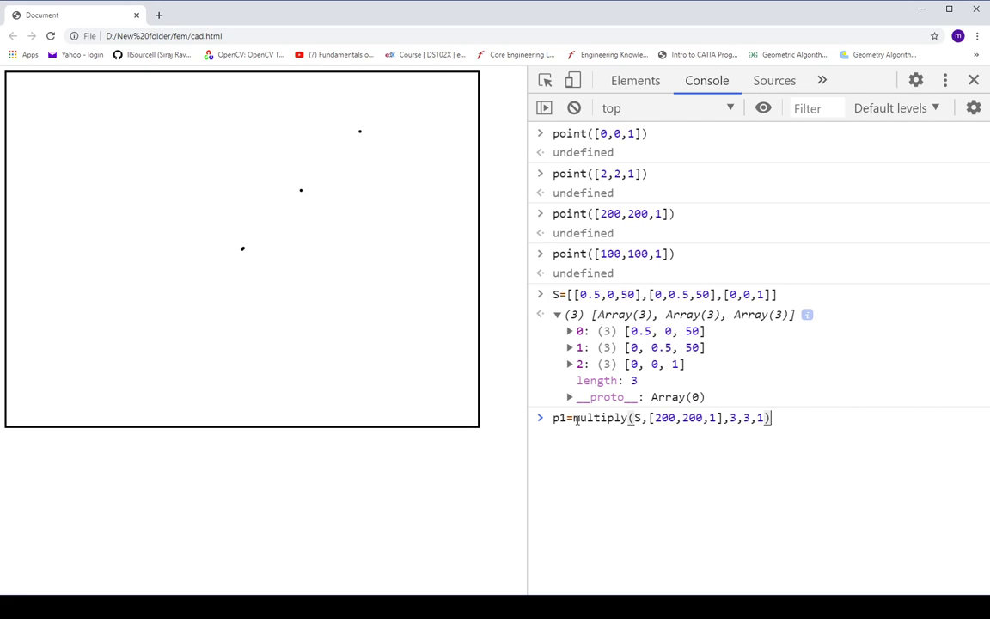
key(Return)
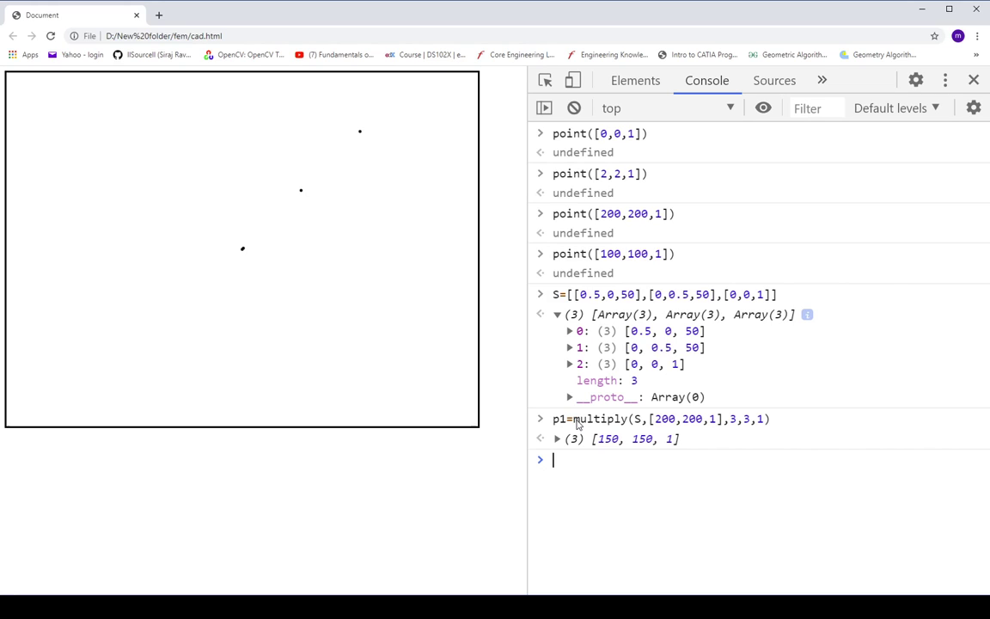
- Enter point(p1) at the Console prompt, ready to plot it
text(pi)
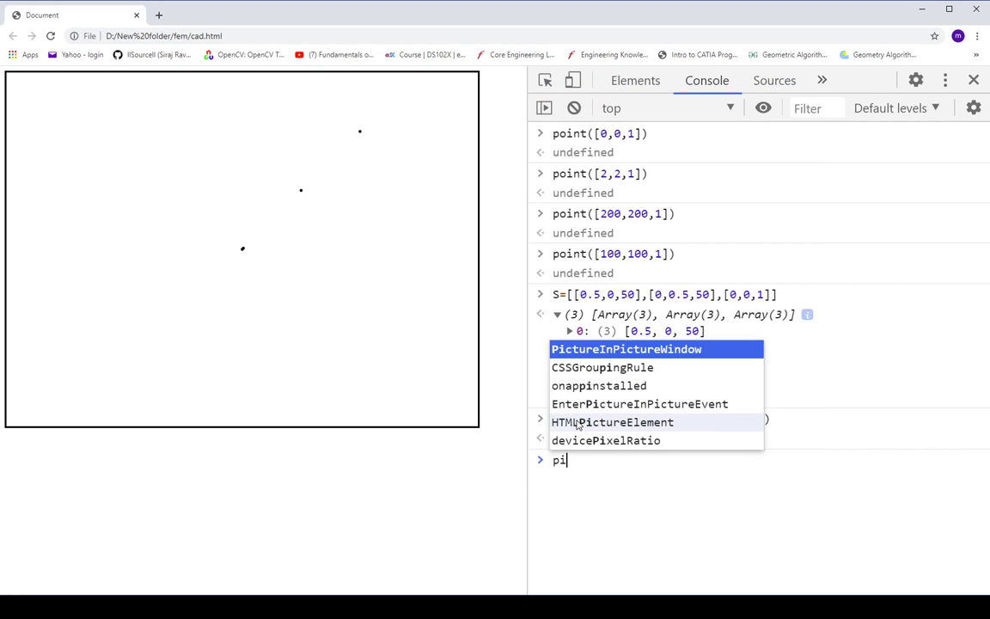
key(BackSpace)
text(o)
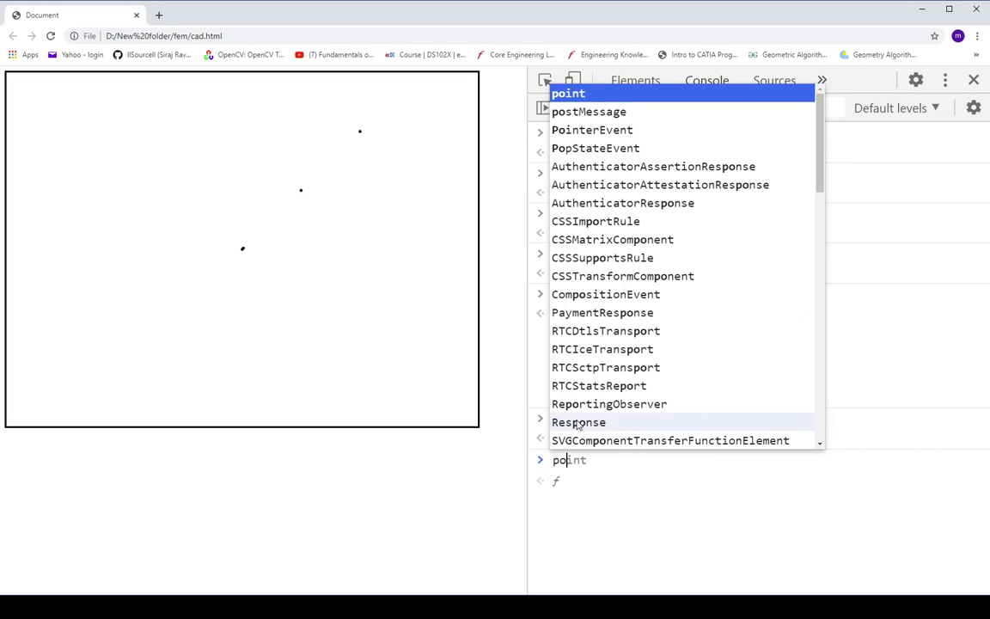
key(Escape)
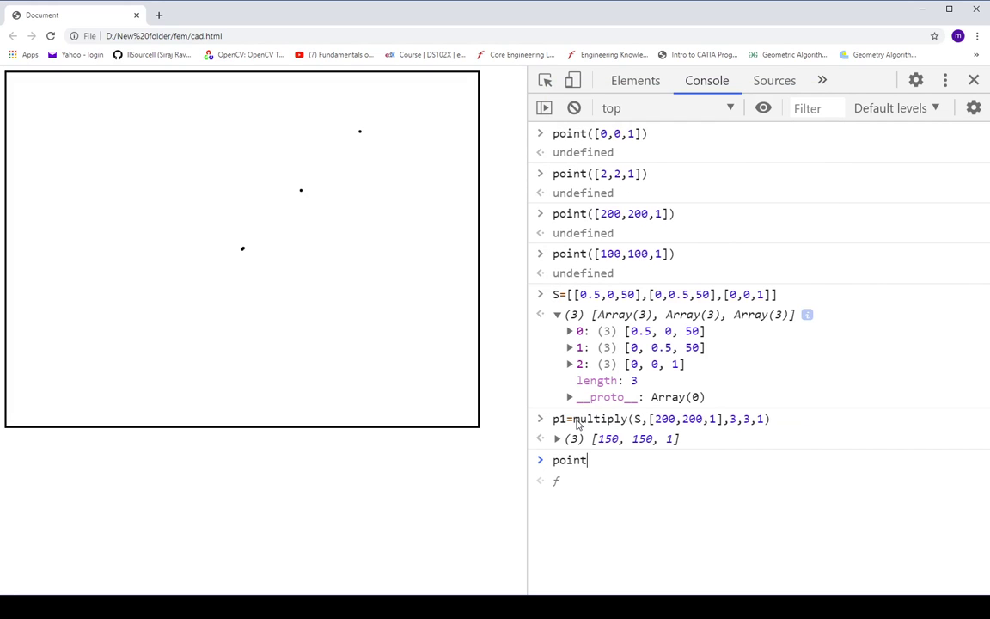
text(()
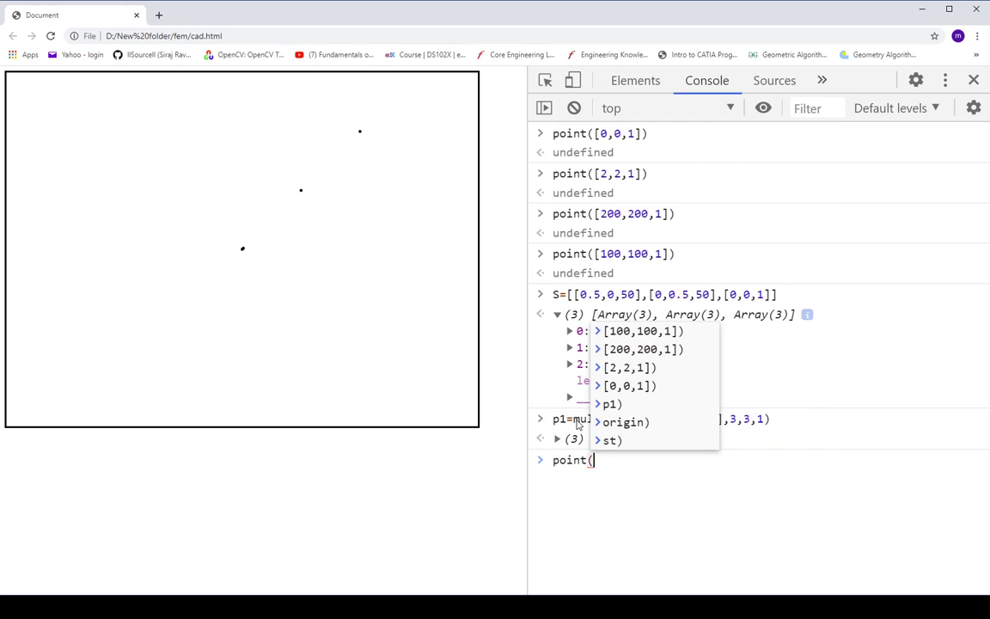
text(p1))
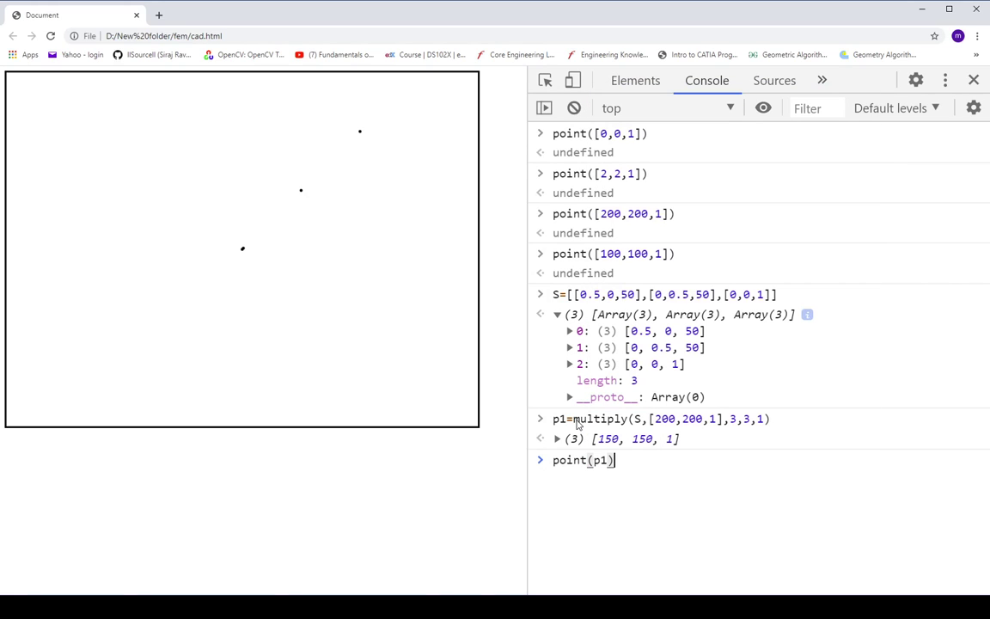
- Run point(p1) to plot the scaled point, then switch out of Chrome
key(Return)
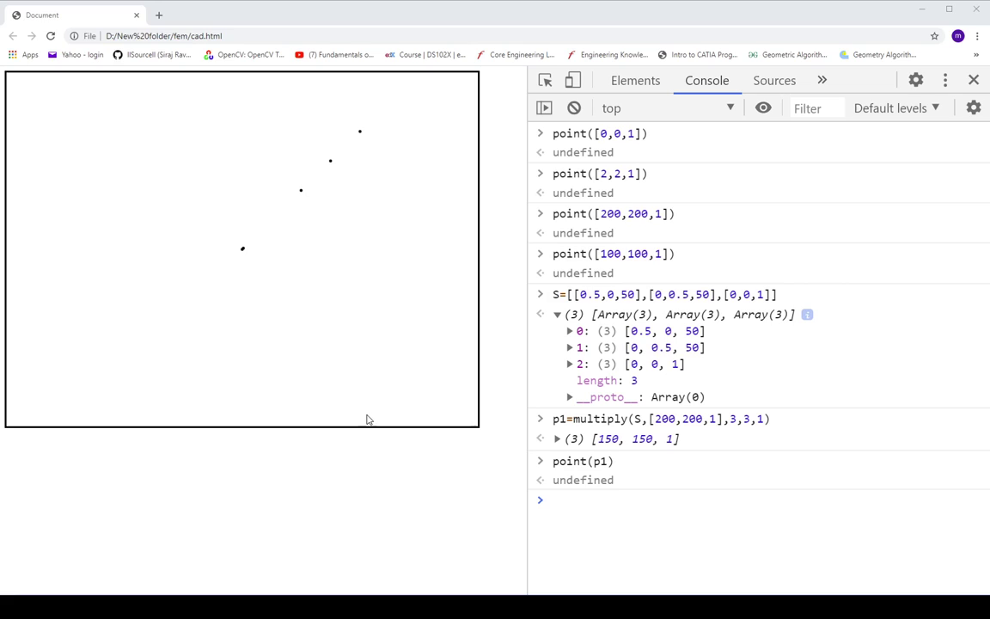
key(alt+Tab)
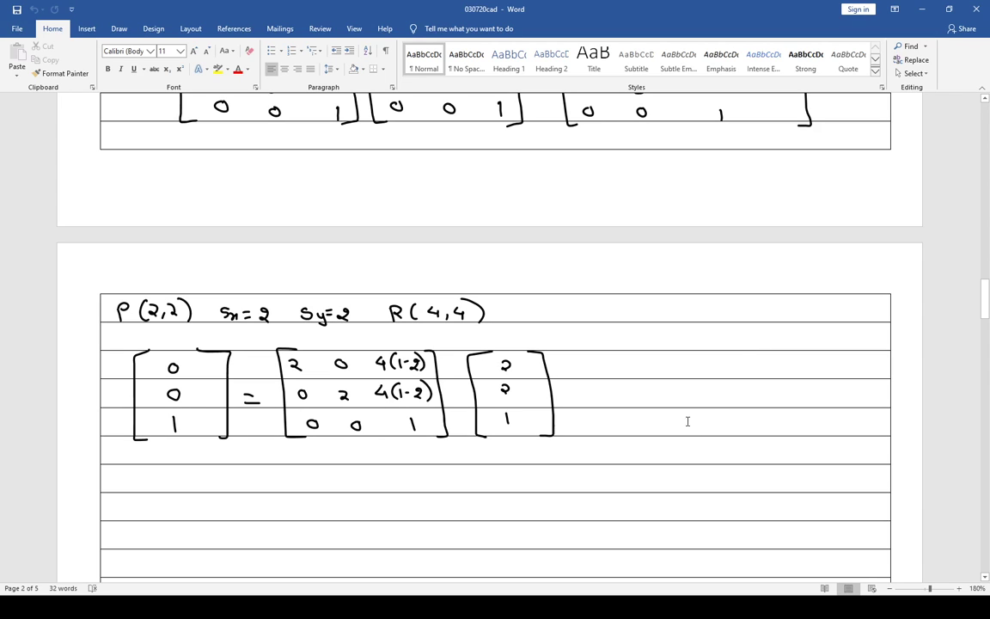
- Bring the P(2,2) scaling equation into view and show the Draw pens
scroll(691, 396, down, 3)
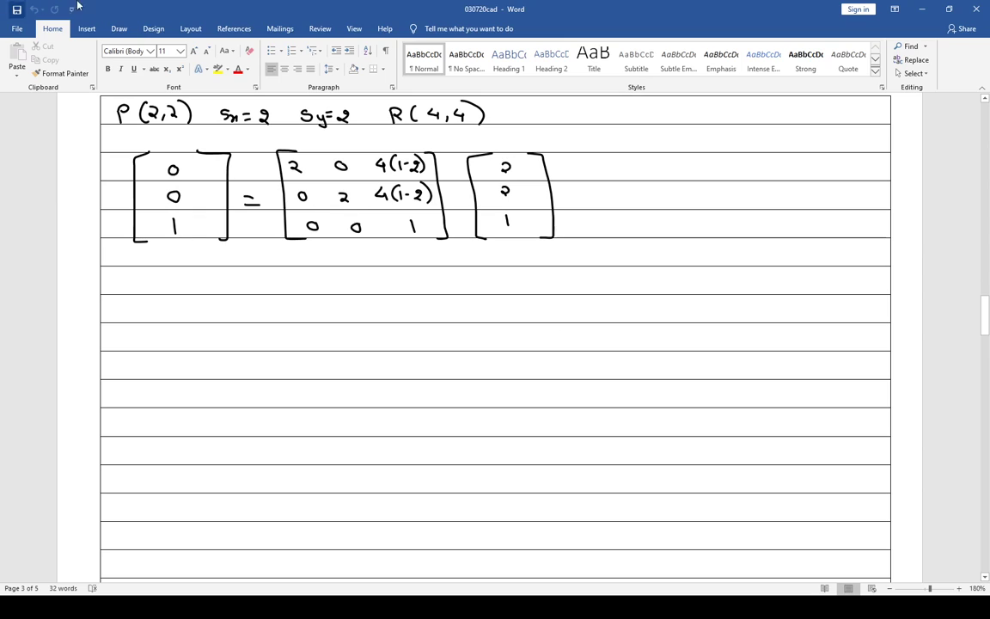
click(118, 28)
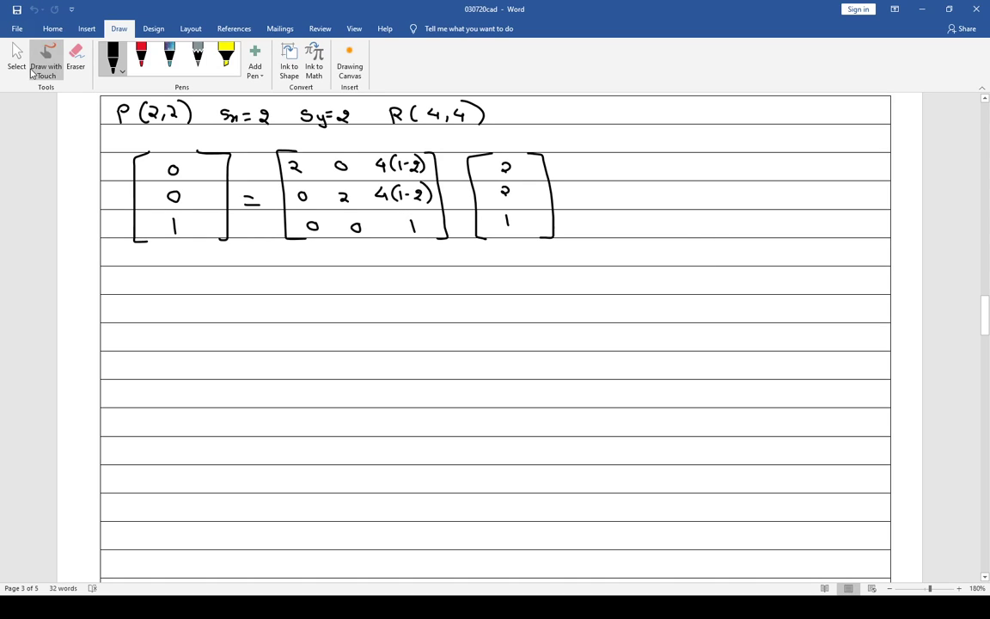
- Handwrite the date 10/07/20 and the list T, R0, RR, S0, SR, then start the next item
click(43, 62)
mouse_move(709, 249)
mouse_down()
mouse_move(709, 264)
mouse_move(719, 253)
mouse_move(739, 264)
mouse_move(748, 250)
mouse_move(760, 262)
mouse_move(779, 248)
mouse_move(780, 262)
mouse_move(815, 248)
mouse_up()
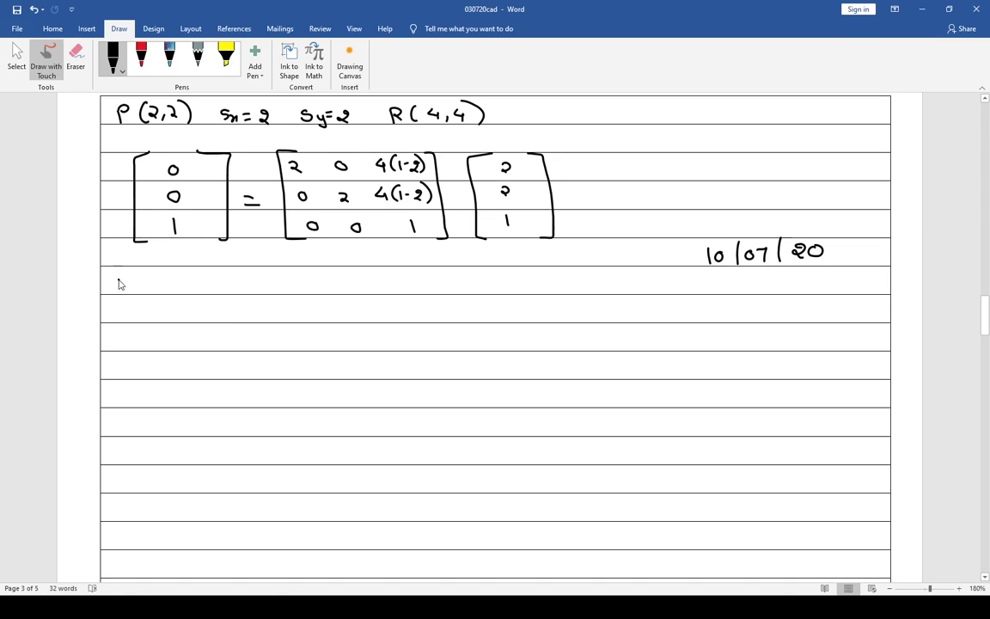
drag(117, 279, 138, 279)
mouse_move(128, 279)
mouse_down()
mouse_move(130, 291)
mouse_move(195, 299)
mouse_move(321, 293)
mouse_up()
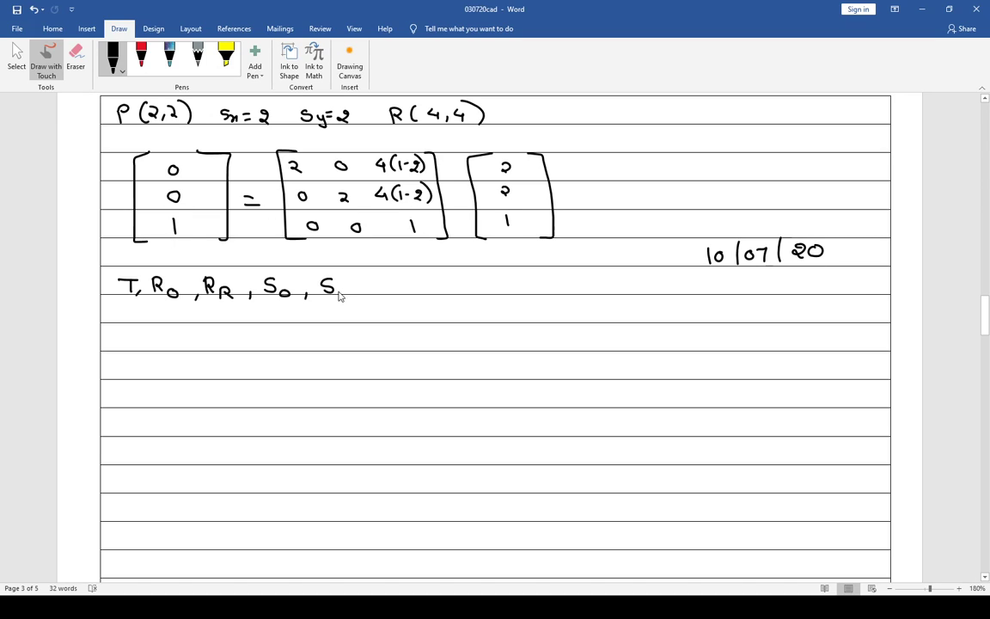
drag(339, 287, 347, 299)
scroll(129, 345, down, 3)
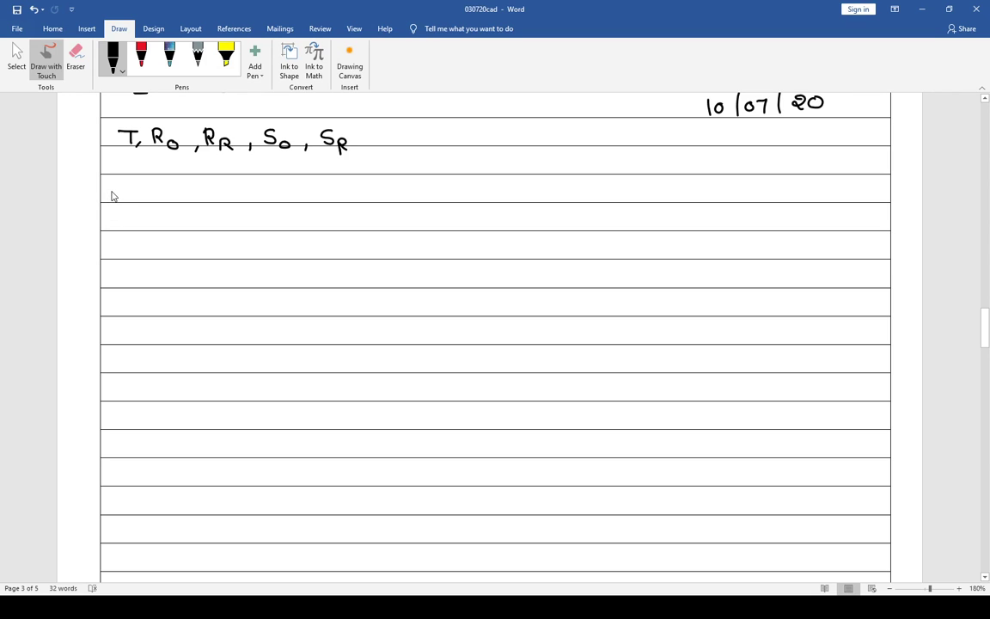
mouse_move(98, 185)
mouse_down()
mouse_move(119, 191)
mouse_move(115, 207)
mouse_move(197, 198)
mouse_up()
- Handwrite 'A point P(4,4) is' on the next ruled line
mouse_move(202, 193)
mouse_down()
mouse_move(203, 202)
mouse_move(226, 202)
mouse_up()
drag(219, 195, 235, 188)
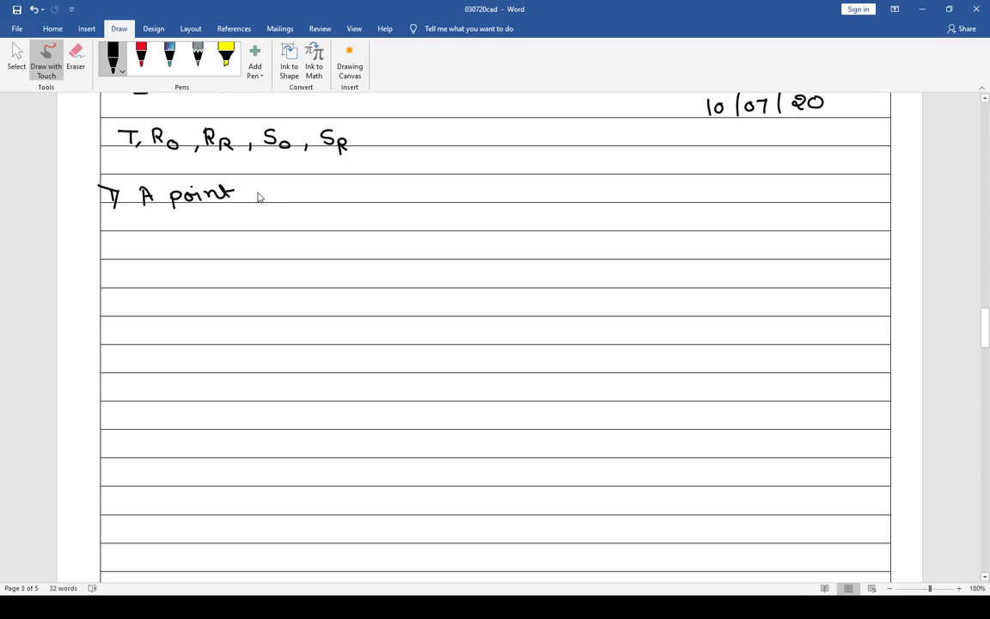
mouse_move(258, 191)
mouse_down()
mouse_move(259, 207)
mouse_move(268, 196)
mouse_move(288, 202)
mouse_up()
mouse_move(307, 188)
mouse_down()
mouse_move(310, 201)
mouse_move(387, 201)
mouse_up()
click(369, 181)
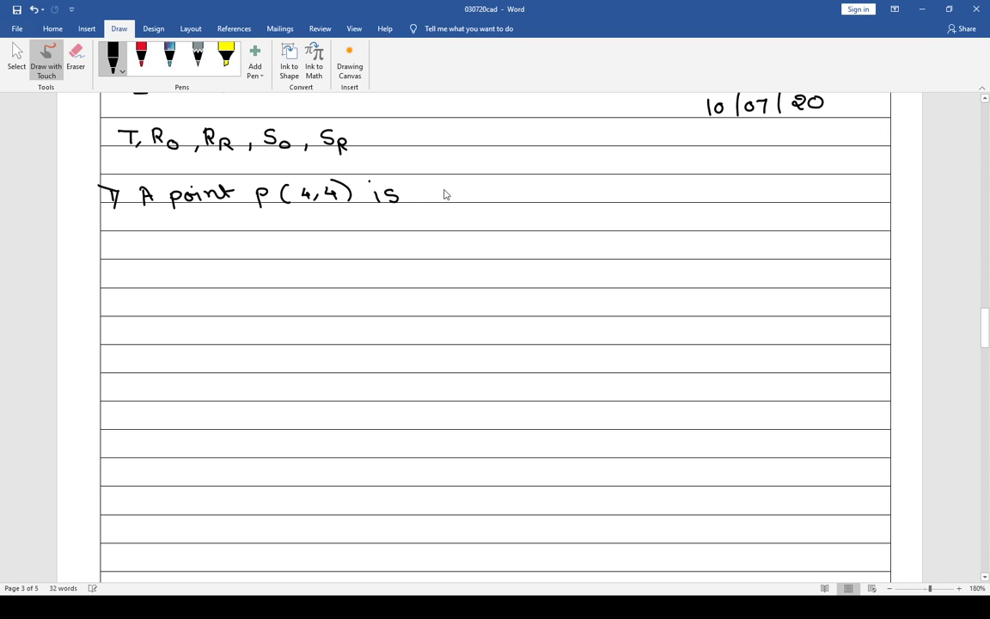
- Continue with 'Translated by 5 units in x-direction, 4 units in y-direction' onto the second line
drag(421, 190, 440, 189)
mouse_move(431, 190)
mouse_down()
mouse_move(431, 201)
mouse_move(520, 200)
mouse_up()
drag(515, 191, 601, 206)
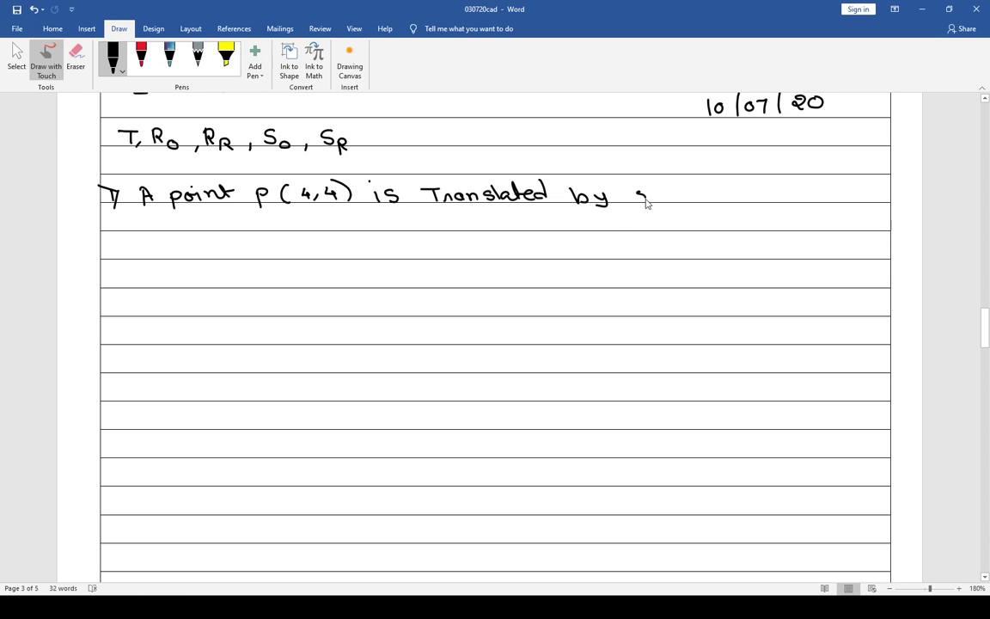
mouse_move(639, 191)
mouse_down()
mouse_move(670, 200)
mouse_move(710, 191)
mouse_move(713, 200)
mouse_move(879, 199)
mouse_move(886, 187)
mouse_up()
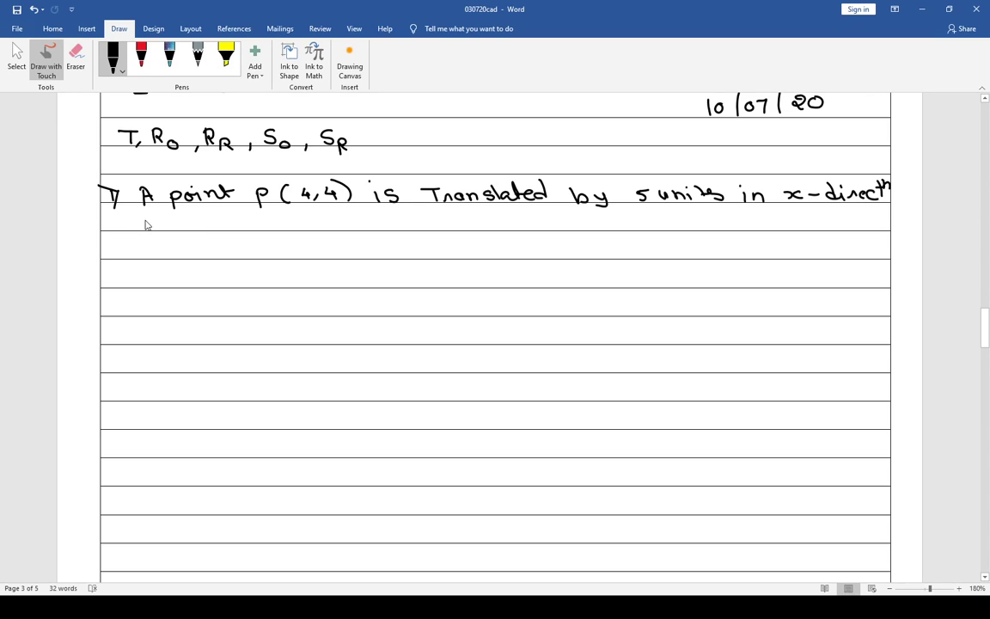
mouse_move(143, 217)
mouse_down()
mouse_move(151, 229)
mouse_move(172, 220)
mouse_move(191, 229)
mouse_move(196, 215)
mouse_move(205, 228)
mouse_move(211, 219)
mouse_move(215, 227)
mouse_move(359, 226)
mouse_move(371, 214)
mouse_move(380, 226)
mouse_up()
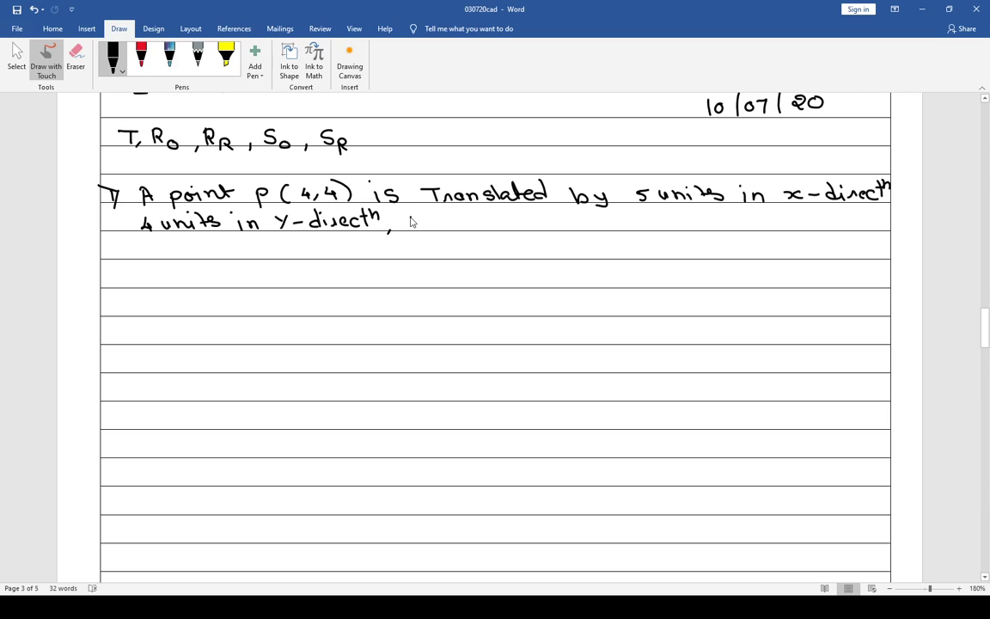
- Write 'then it is Scaled w.r.t R(2,2)' after y-direction
mouse_move(418, 212)
mouse_down()
mouse_move(417, 230)
mouse_move(467, 229)
mouse_up()
mouse_move(512, 215)
mouse_down()
mouse_move(512, 230)
mouse_move(519, 222)
mouse_move(551, 230)
mouse_up()
mouse_move(610, 218)
mouse_down()
mouse_move(597, 229)
mouse_move(745, 228)
mouse_up()
click(735, 228)
drag(739, 220, 852, 230)
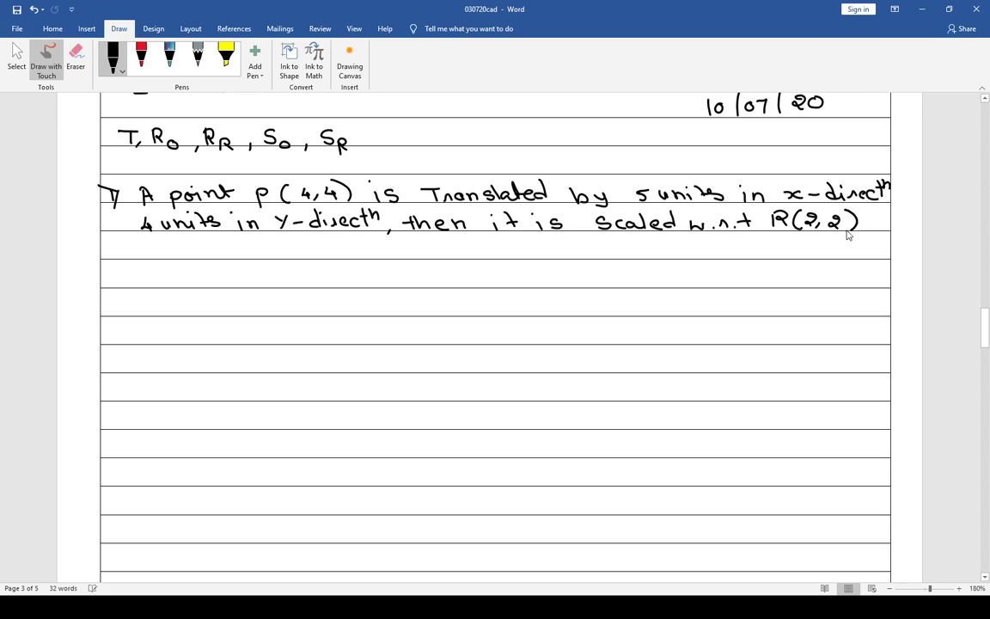
- Write 'by Sx = 2 & Sy = 1.5' at the start of the next line
mouse_move(126, 255)
mouse_down()
mouse_move(146, 257)
mouse_move(144, 269)
mouse_move(221, 249)
mouse_up()
mouse_move(211, 255)
mouse_down()
mouse_move(323, 258)
mouse_move(352, 248)
mouse_up()
drag(341, 255, 384, 255)
click(373, 253)
drag(385, 243, 395, 244)
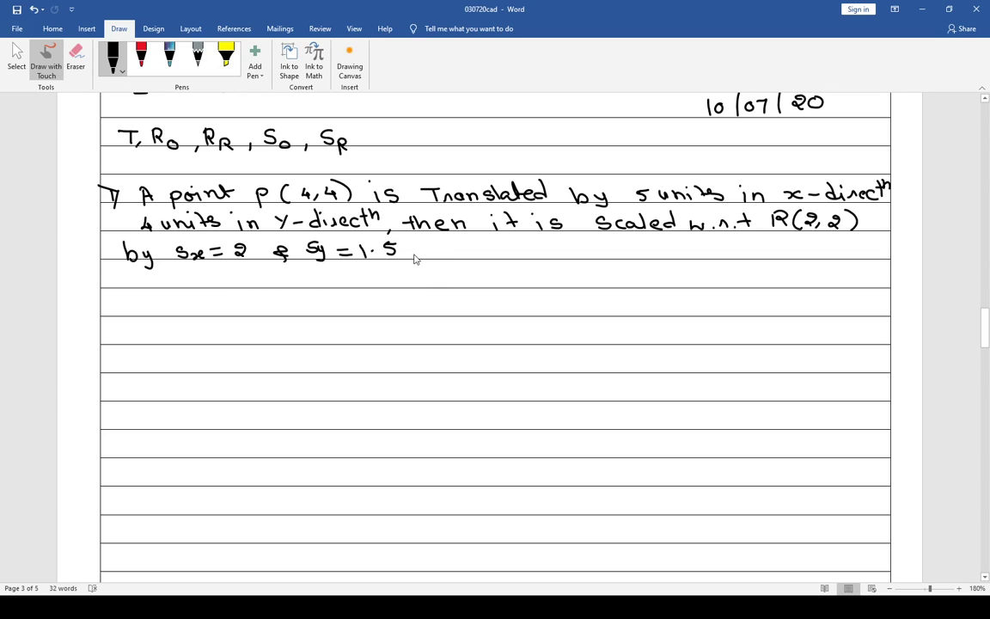
- Add 'then it is Rotated by angle' after 1.5
drag(427, 250, 527, 255)
click(546, 244)
drag(522, 247, 658, 255)
mouse_move(669, 241)
mouse_down()
mouse_move(669, 255)
mouse_move(676, 247)
mouse_up()
mouse_move(678, 250)
mouse_down()
mouse_move(753, 258)
mouse_move(750, 268)
mouse_move(811, 257)
mouse_move(812, 270)
mouse_move(832, 243)
mouse_move(847, 256)
mouse_up()
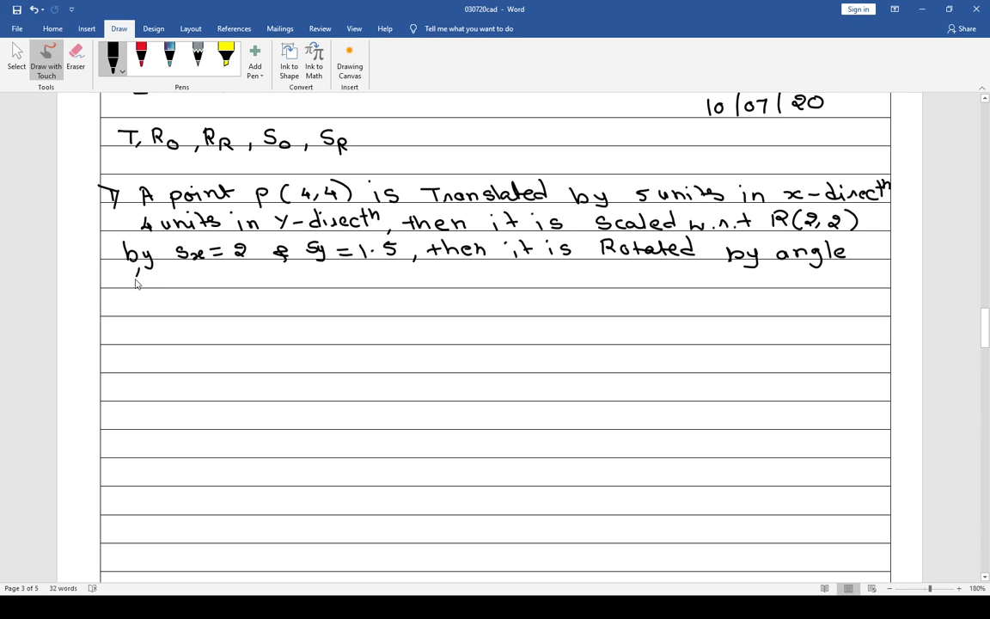
- Write '45°. find new orientation of point P.' and begin the answer line P' =
drag(132, 278, 144, 276)
mouse_move(140, 272)
mouse_down()
mouse_move(141, 283)
mouse_move(155, 272)
mouse_move(155, 284)
mouse_move(176, 272)
mouse_up()
mouse_move(234, 273)
mouse_down()
mouse_move(227, 294)
mouse_move(263, 288)
mouse_move(275, 270)
mouse_move(318, 285)
mouse_move(359, 276)
mouse_move(453, 286)
mouse_up()
mouse_move(447, 278)
mouse_down()
mouse_move(586, 295)
mouse_move(593, 284)
mouse_move(676, 279)
mouse_up()
click(620, 273)
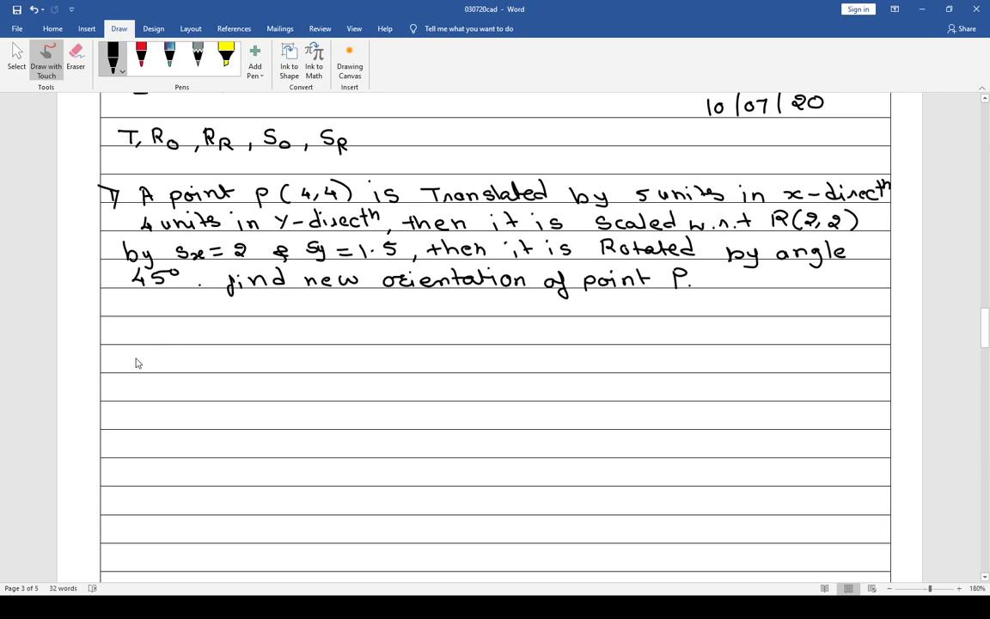
mouse_move(133, 357)
mouse_down()
mouse_move(131, 377)
mouse_move(180, 361)
mouse_up()
drag(169, 368, 182, 368)
- Ink three pairs of square brackets after P' = and label the first matrix R
mouse_move(222, 316)
mouse_down()
mouse_move(191, 402)
mouse_move(212, 402)
mouse_up()
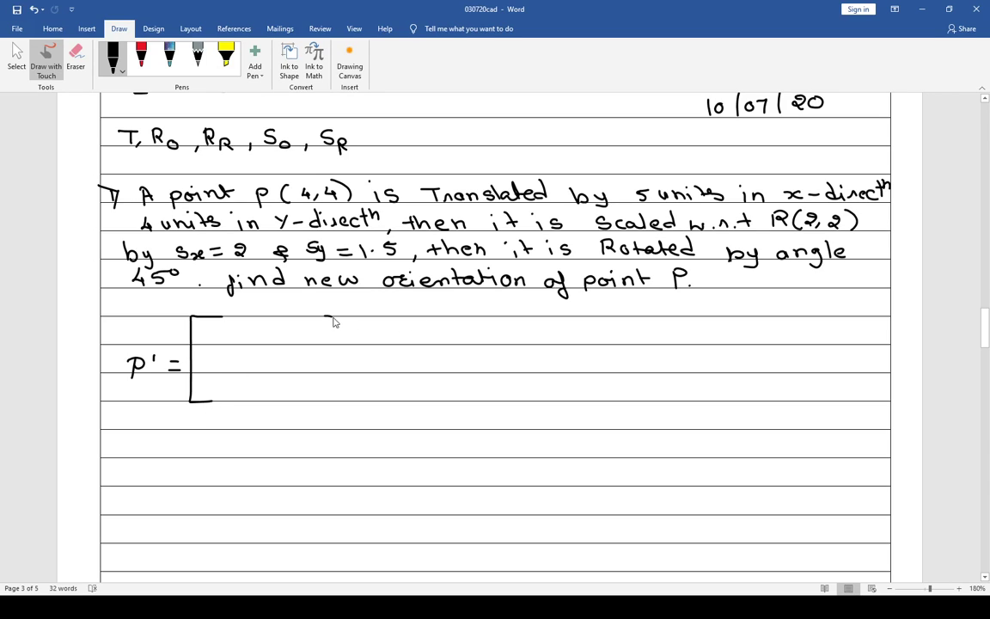
mouse_move(324, 316)
mouse_down()
mouse_move(339, 395)
mouse_move(327, 401)
mouse_up()
mouse_move(374, 319)
mouse_down()
mouse_move(358, 323)
mouse_move(361, 411)
mouse_up()
drag(372, 405, 377, 404)
mouse_move(487, 316)
mouse_down()
mouse_move(507, 401)
mouse_move(496, 402)
mouse_up()
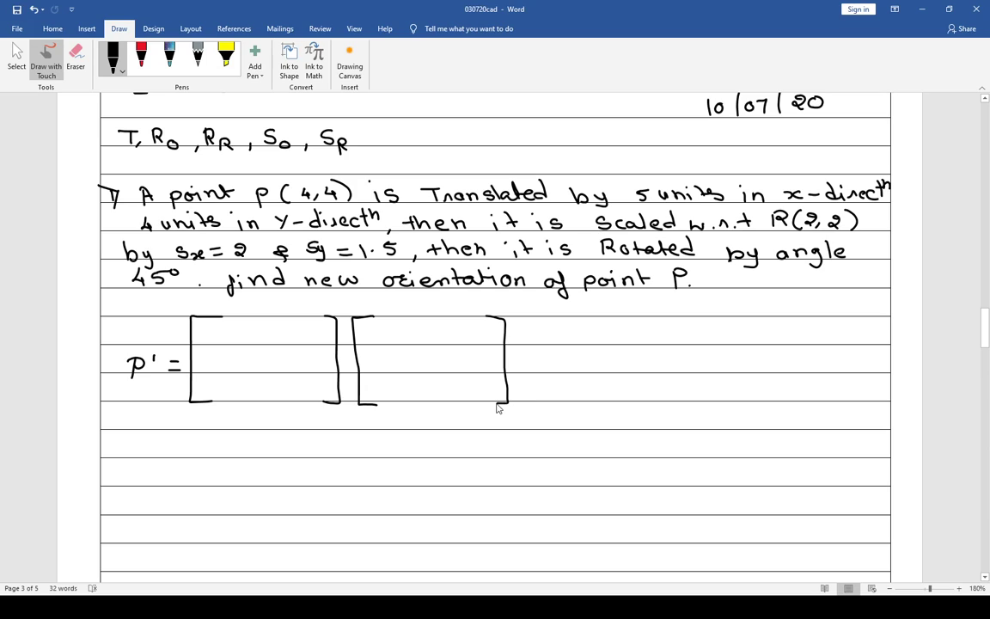
mouse_move(545, 316)
mouse_down()
mouse_move(525, 317)
mouse_move(525, 401)
mouse_move(541, 403)
mouse_up()
mouse_move(660, 318)
mouse_down()
mouse_move(674, 402)
mouse_move(660, 401)
mouse_up()
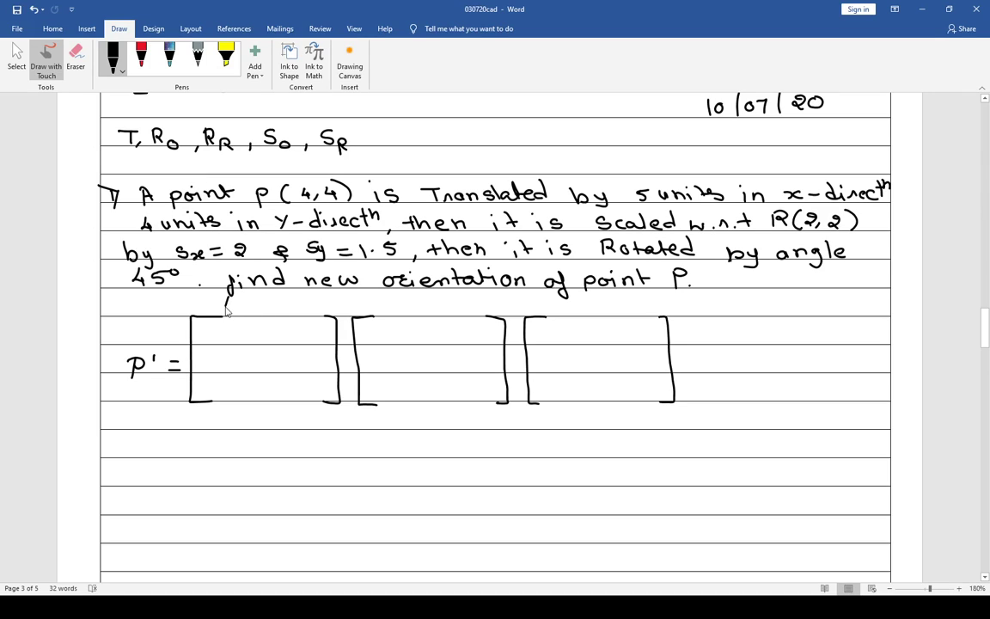
drag(226, 295, 238, 311)
- Fill R with 0.707 -0.707 0 / 0.707 0.707 0 / 0 0 1, then start the scaling row with 2 0
mouse_move(197, 336)
mouse_down()
mouse_move(215, 344)
mouse_move(326, 335)
mouse_up()
click(206, 341)
click(272, 341)
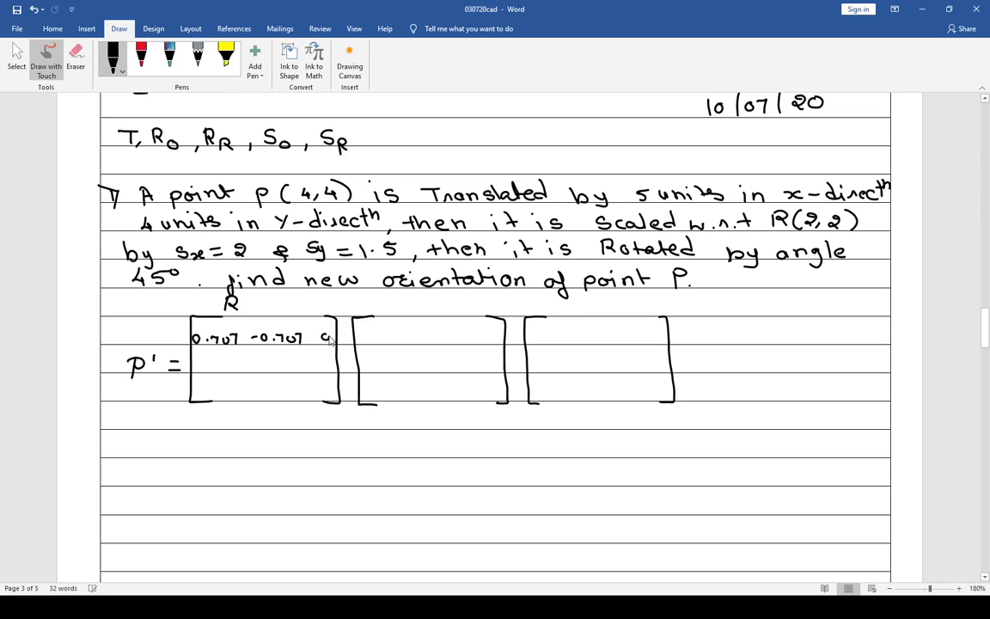
mouse_move(204, 362)
mouse_down()
mouse_move(236, 371)
mouse_move(280, 363)
mouse_up()
click(211, 368)
click(265, 369)
drag(287, 361, 324, 361)
drag(216, 381, 324, 398)
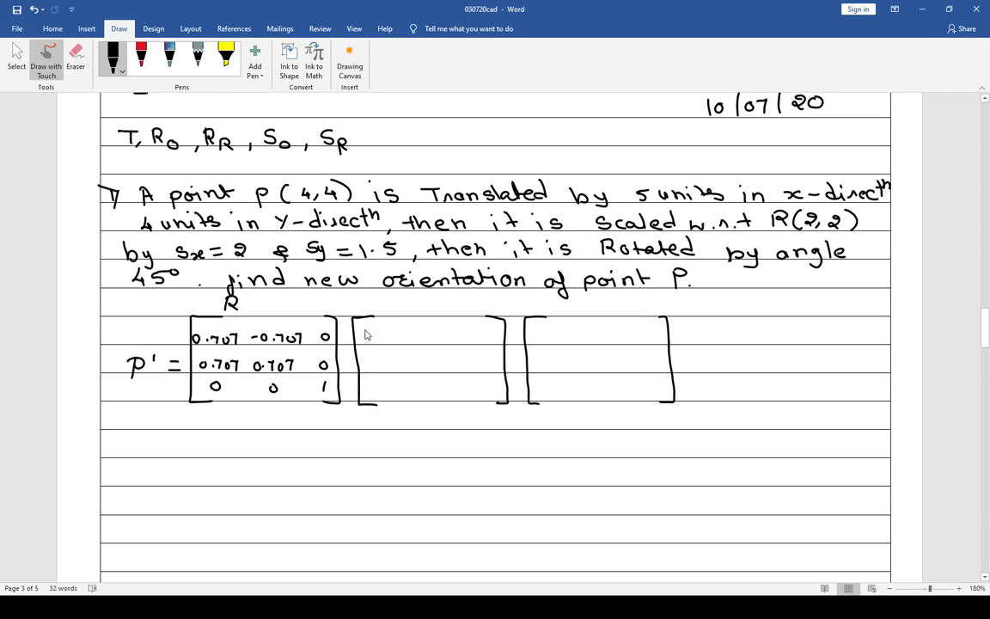
mouse_move(363, 329)
mouse_down()
mouse_move(369, 340)
mouse_move(467, 328)
mouse_move(472, 338)
mouse_up()
click(453, 336)
- Check the earlier scaling formula, then erase the wrong offset term in the middle matrix
scroll(451, 331, up, 2)
scroll(450, 331, up, 5)
scroll(451, 331, up, 4)
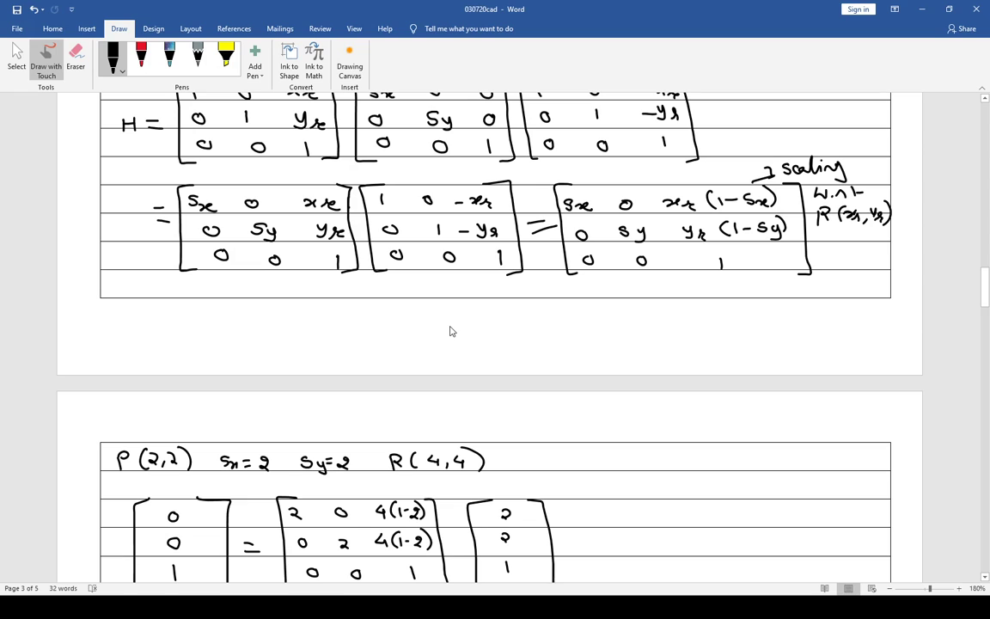
scroll(451, 331, down, 3)
scroll(450, 331, down, 5)
scroll(450, 331, down, 4)
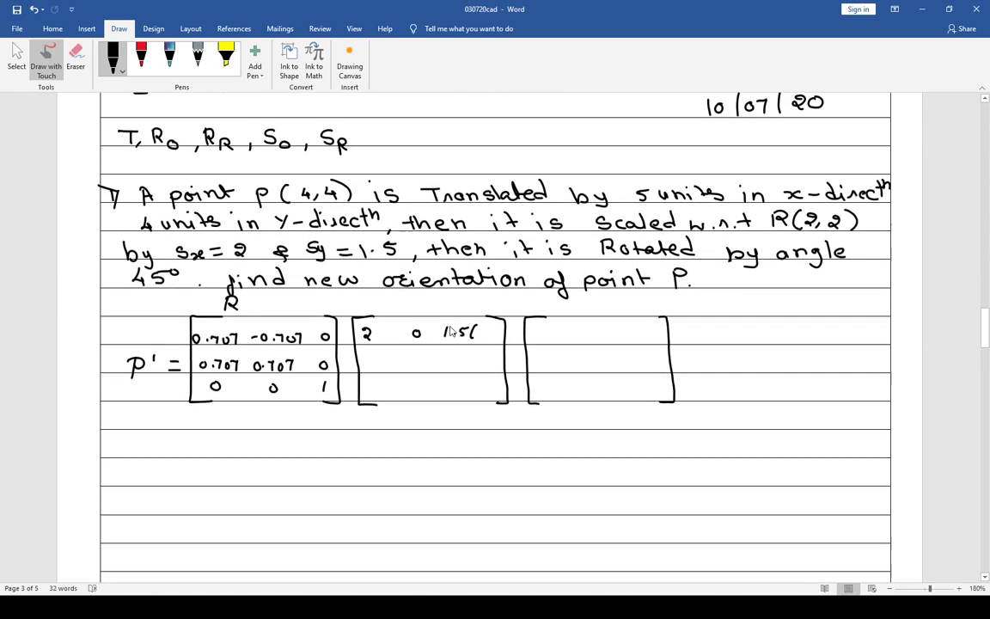
scroll(450, 331, down, 1)
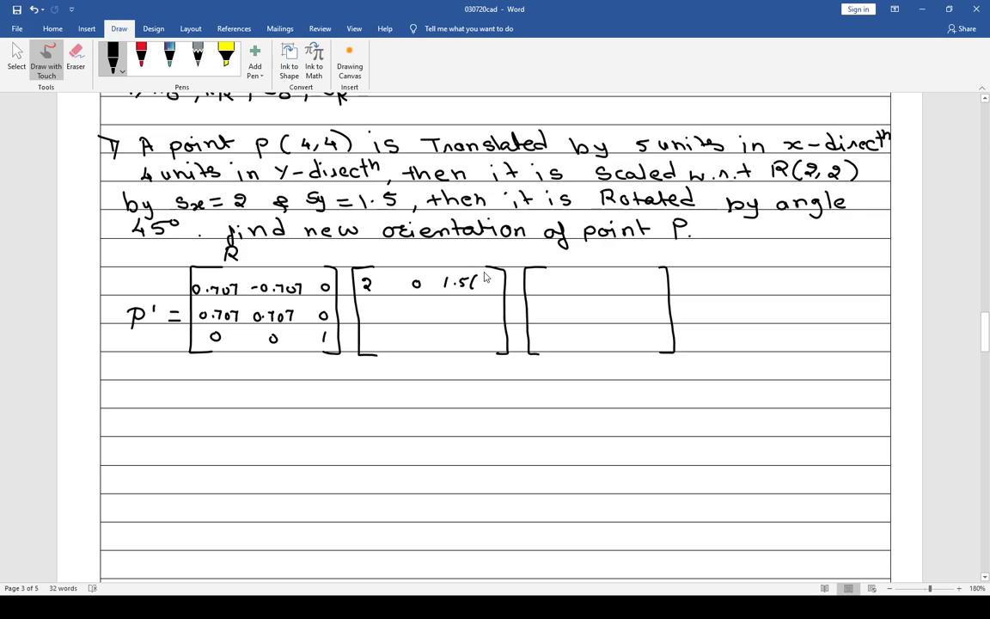
click(75, 56)
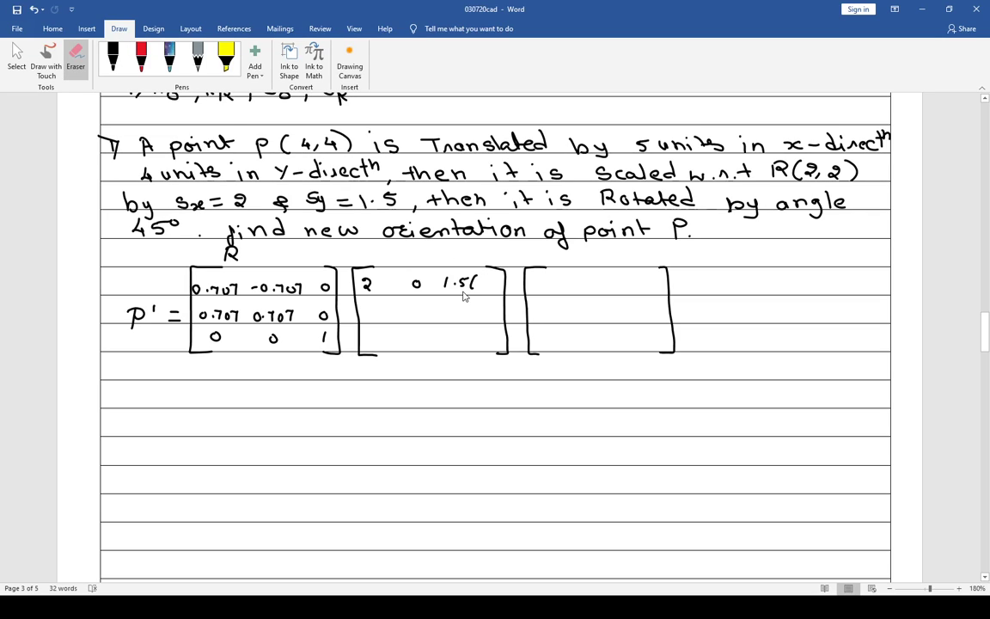
drag(448, 287, 472, 284)
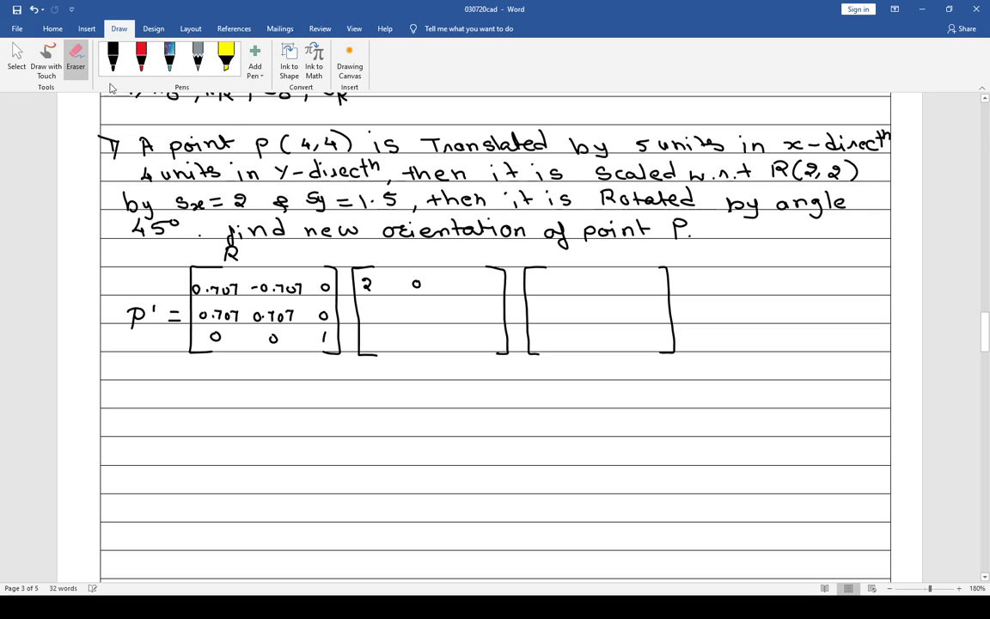
click(39, 55)
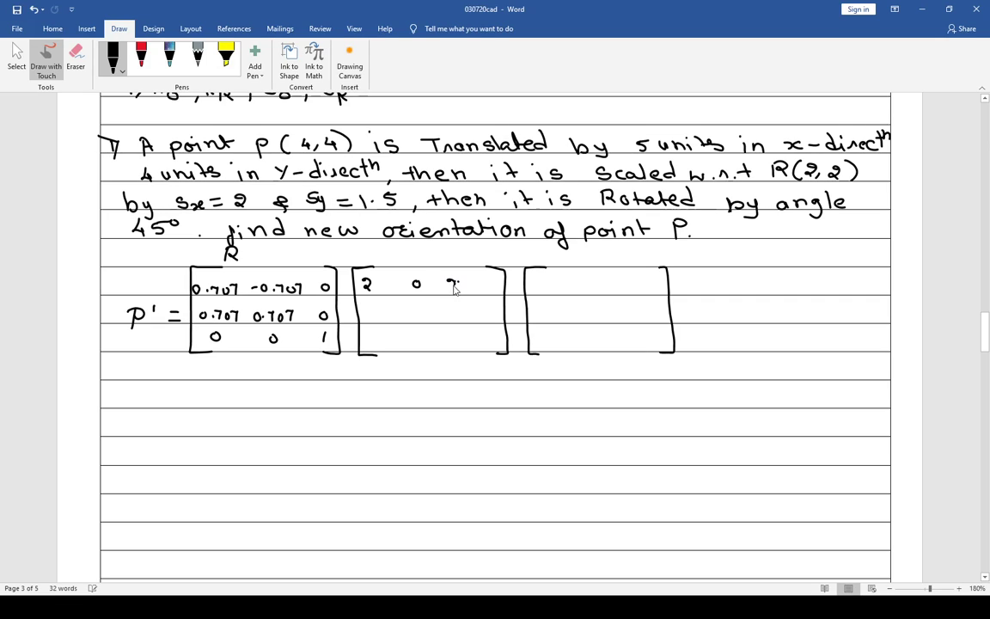
- Complete the scaling matrix with 2(1-2), row 0 1.5 2(1-1.5), and row 0 0 1
mouse_move(445, 281)
mouse_down()
mouse_move(444, 291)
mouse_move(495, 293)
mouse_up()
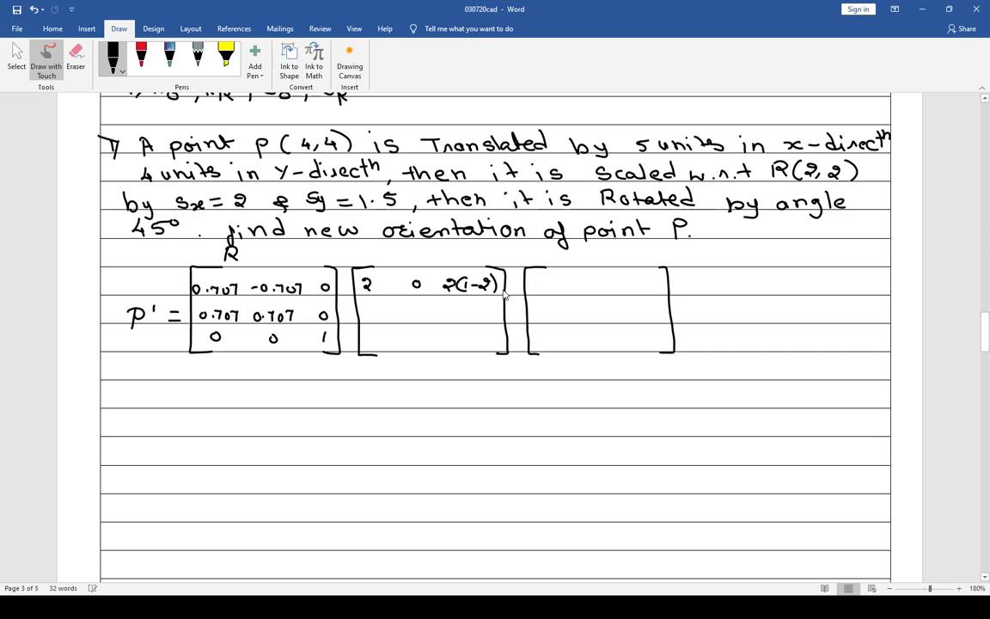
drag(373, 309, 499, 320)
click(408, 317)
click(487, 315)
mouse_move(375, 338)
mouse_down()
mouse_move(372, 346)
mouse_move(376, 336)
mouse_move(478, 347)
mouse_up()
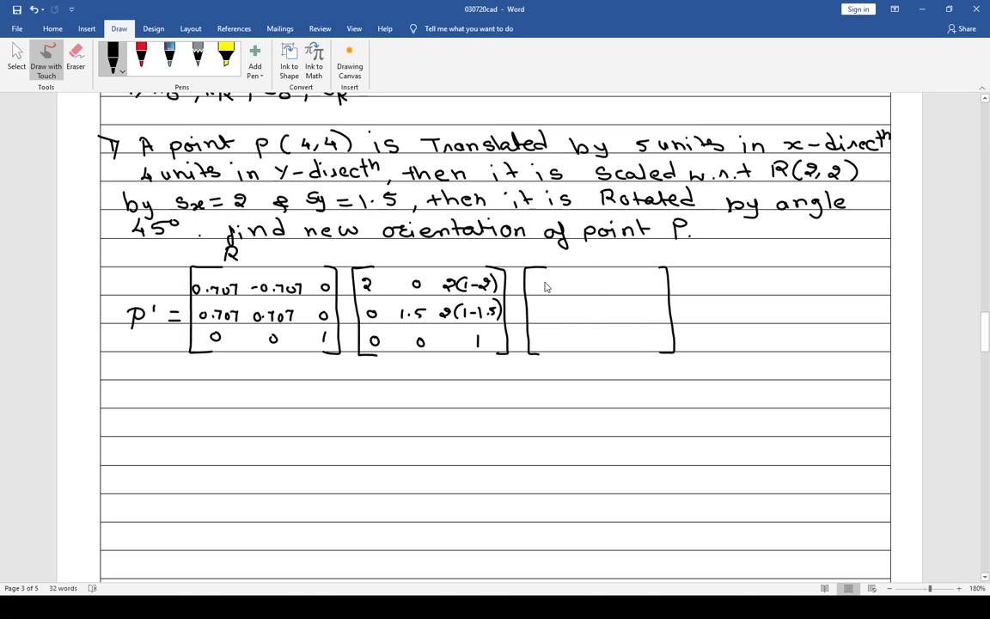
- Fill the third matrix with translation values 1 0 5 / 0 1 4 / 0 0 1
drag(592, 280, 591, 281)
drag(652, 288, 644, 291)
mouse_move(646, 275)
mouse_down()
mouse_move(660, 275)
mouse_move(652, 348)
mouse_up()
mouse_move(591, 305)
mouse_down()
mouse_move(592, 318)
mouse_move(544, 307)
mouse_move(552, 336)
mouse_move(599, 341)
mouse_up()
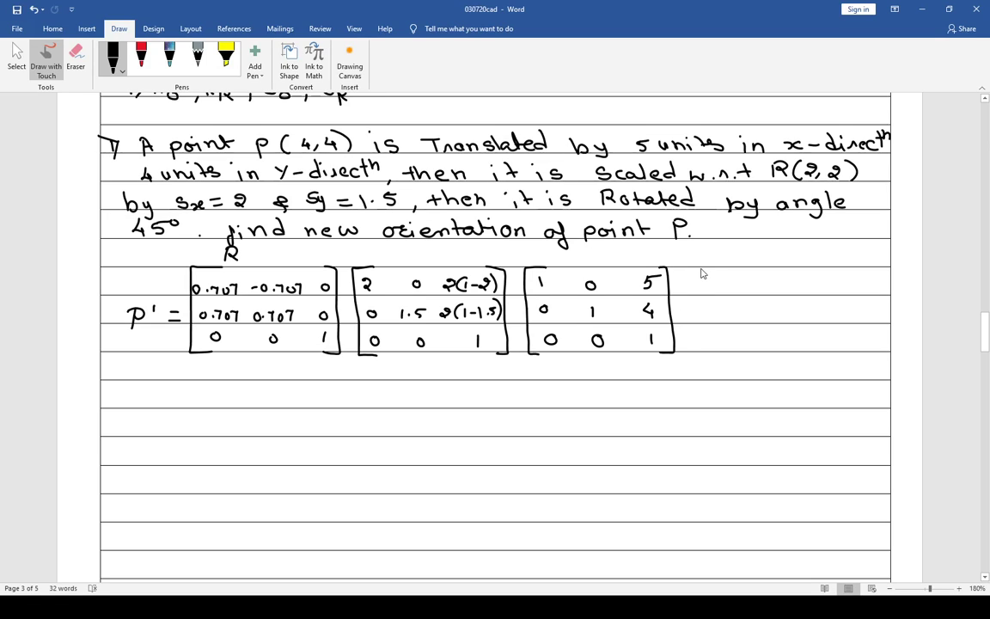
- Add a bracketed point column 4, 4, 1 and start an equals sign below
drag(700, 269, 707, 351)
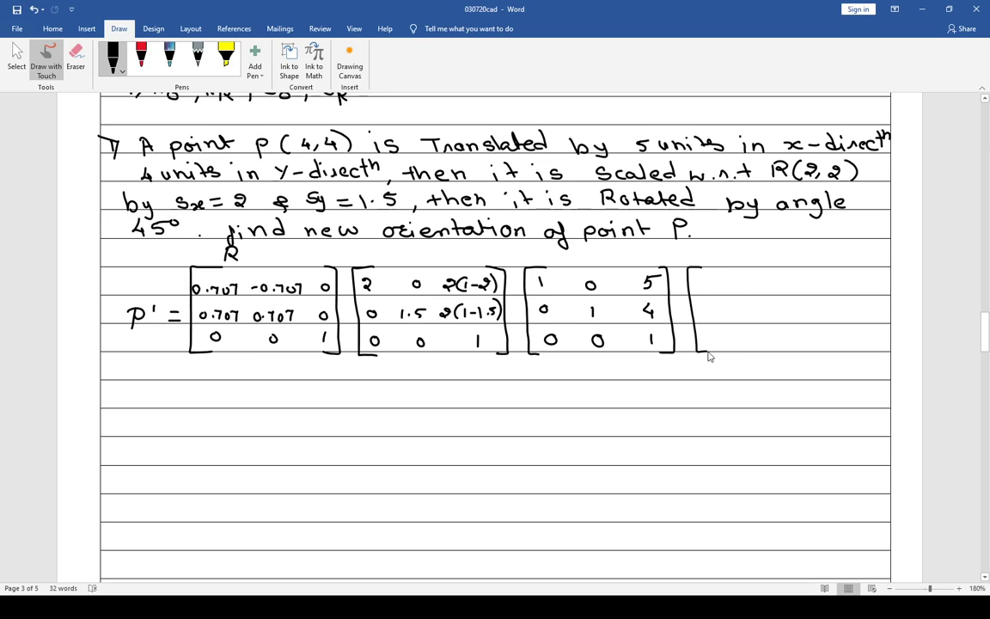
drag(744, 266, 760, 354)
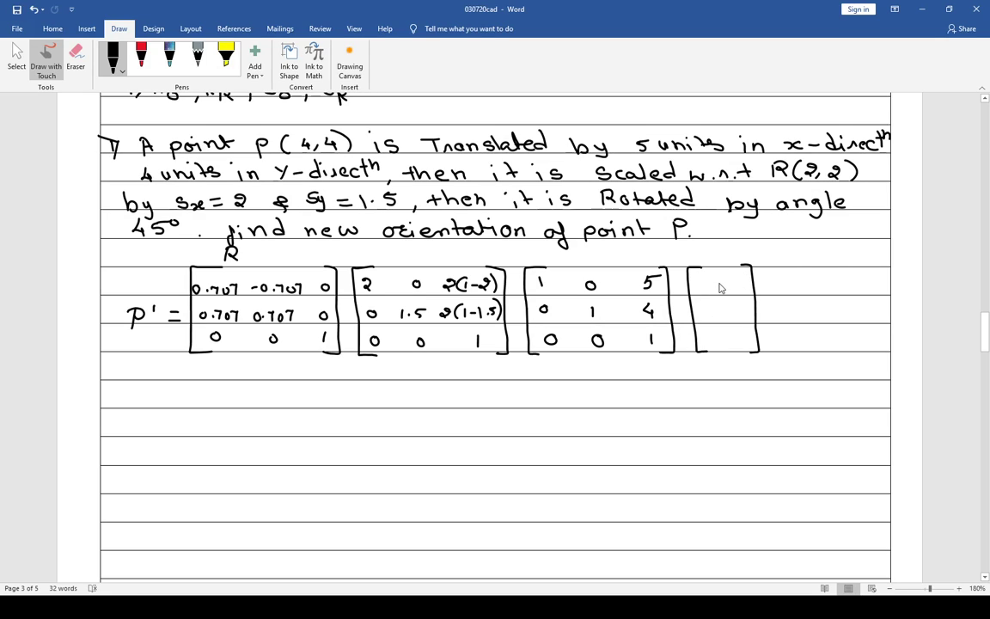
drag(709, 282, 725, 343)
drag(162, 402, 171, 409)
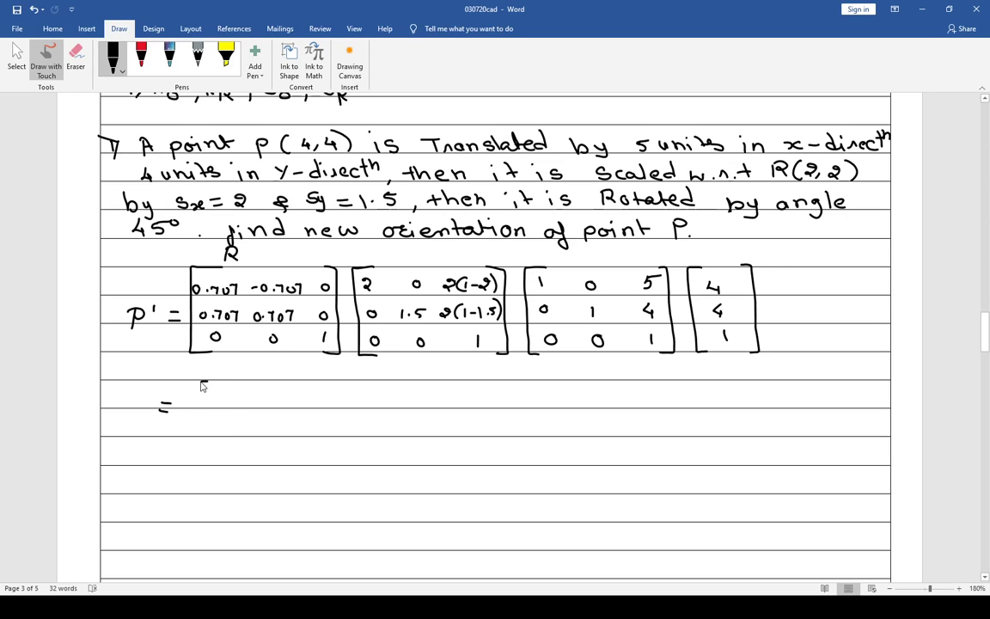
- Draw an empty square-bracket result column after the equals sign
drag(194, 385, 194, 469)
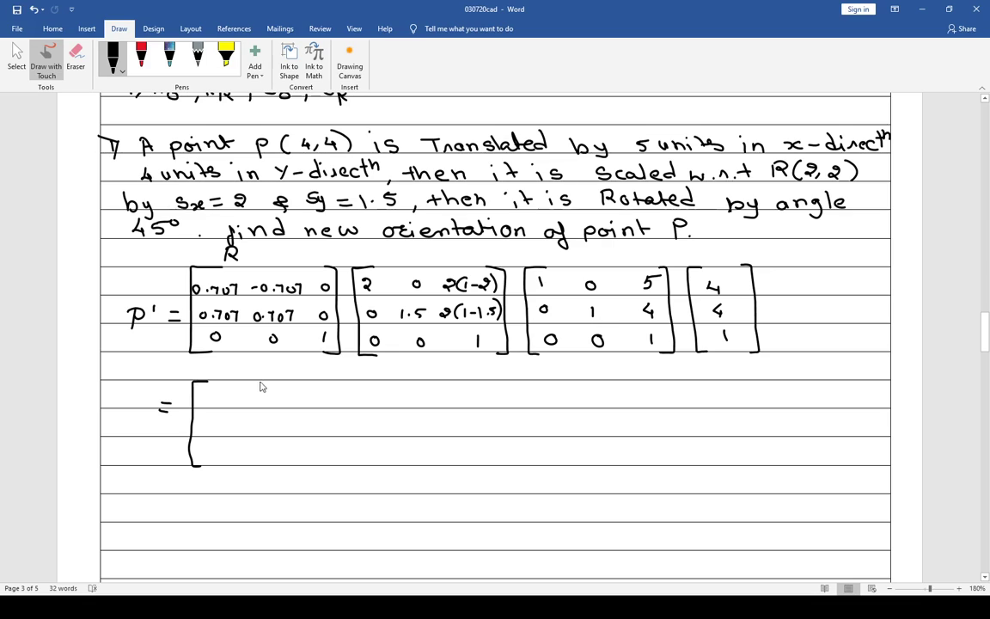
drag(264, 382, 275, 464)
drag(276, 464, 267, 466)
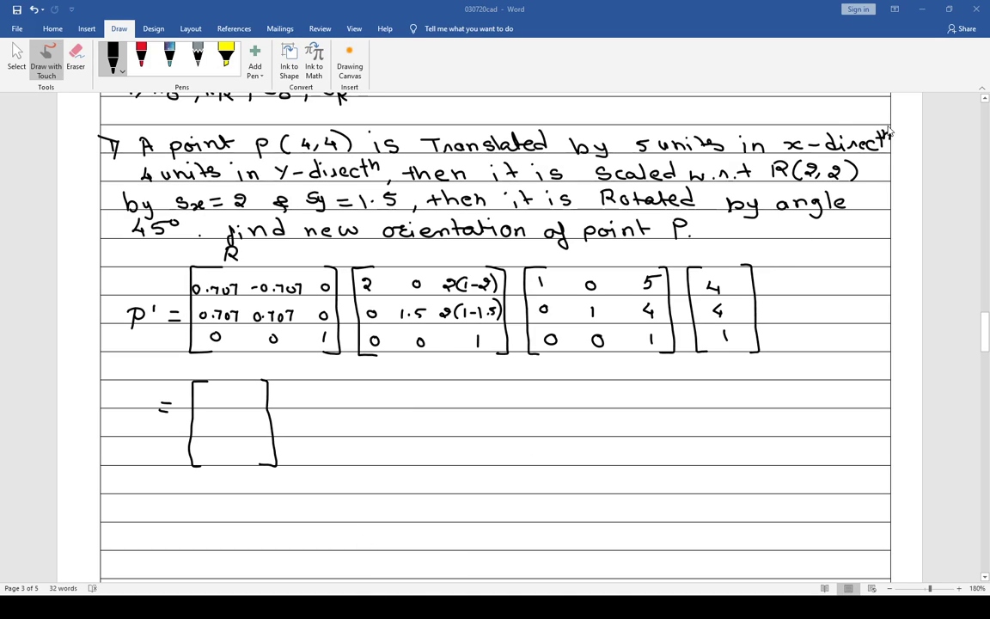
click(843, 19)
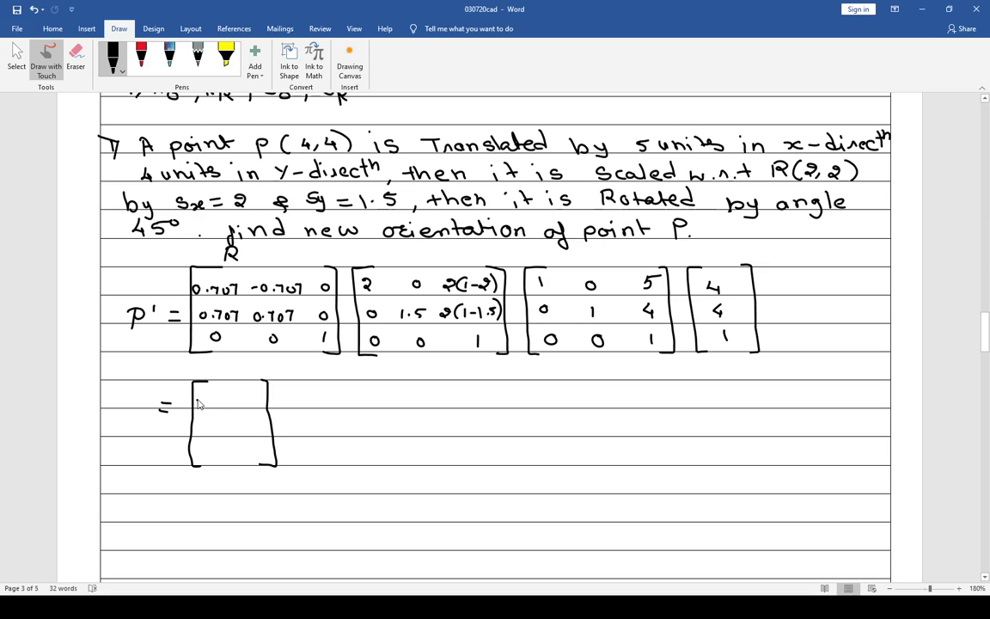
- Handwrite 3.534 as the top result entry and begin 19. with its decimals beneath it
drag(196, 399, 198, 409)
click(211, 407)
mouse_move(217, 396)
mouse_down()
mouse_move(215, 410)
mouse_move(225, 396)
mouse_move(229, 409)
mouse_move(251, 403)
mouse_up()
drag(249, 396, 249, 408)
drag(198, 423, 211, 435)
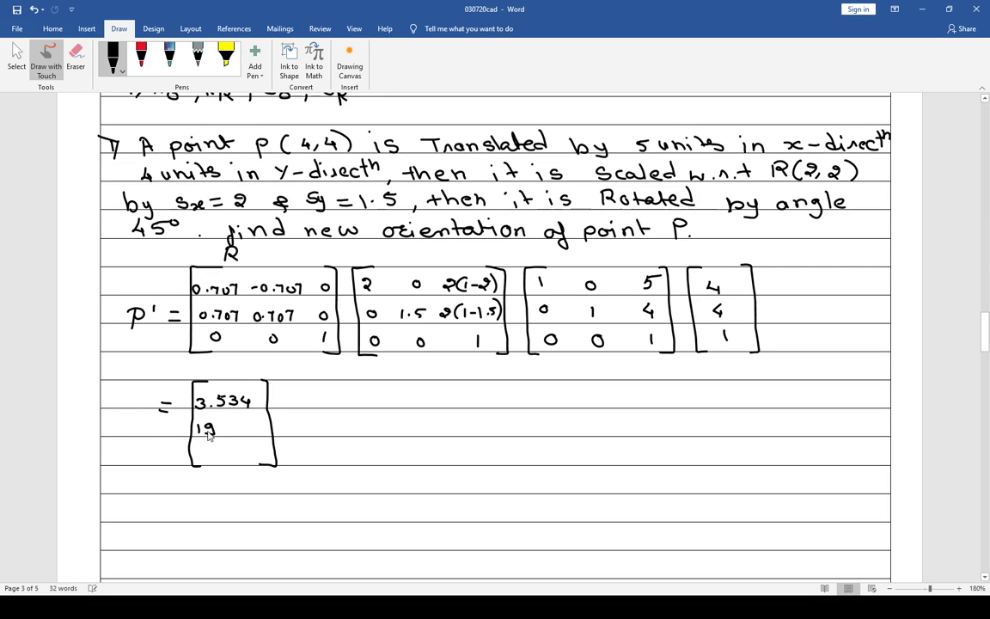
click(220, 431)
mouse_move(230, 424)
mouse_down()
mouse_move(231, 436)
mouse_move(237, 426)
mouse_move(255, 428)
mouse_move(224, 460)
mouse_up()
- Ink '2) A line A(2,3) B(10,15) is Rotate about R(4,4) by an angle 45°' below the result
scroll(313, 434, down, 5)
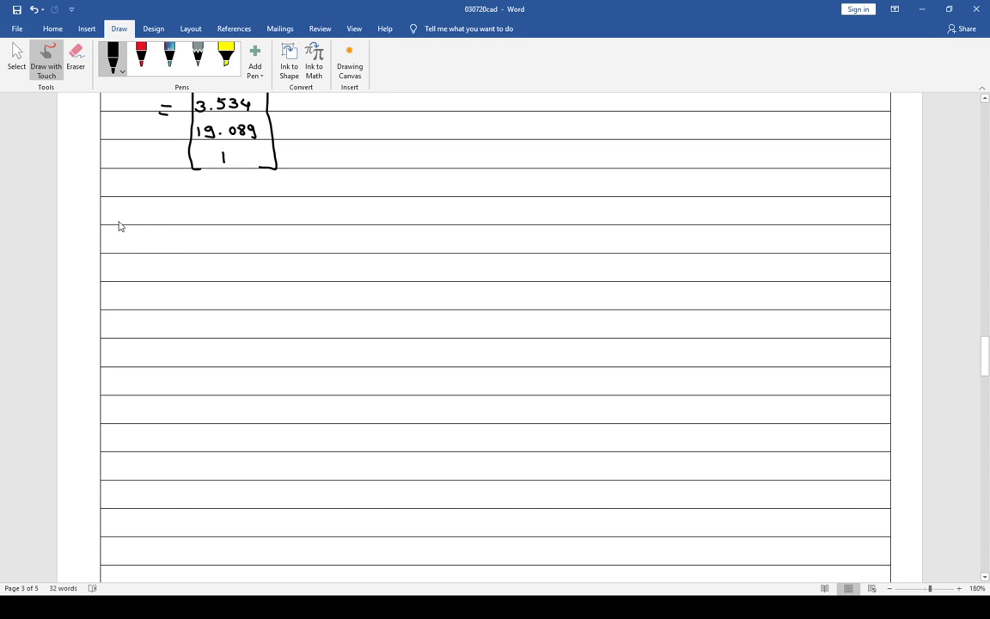
mouse_move(107, 211)
mouse_down()
mouse_move(125, 224)
mouse_move(162, 214)
mouse_move(235, 222)
mouse_move(266, 208)
mouse_move(273, 225)
mouse_move(328, 224)
mouse_up()
click(194, 208)
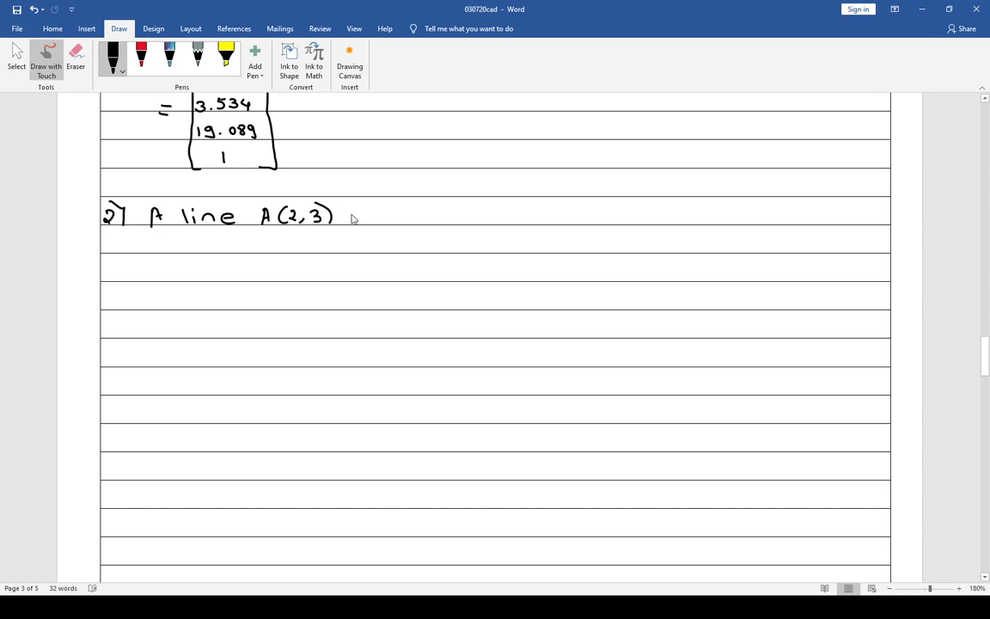
mouse_move(352, 204)
mouse_down()
mouse_move(353, 224)
mouse_move(354, 214)
mouse_move(354, 223)
mouse_move(377, 225)
mouse_move(398, 212)
mouse_move(422, 221)
mouse_move(434, 207)
mouse_move(445, 222)
mouse_move(486, 209)
mouse_move(497, 224)
mouse_move(557, 213)
mouse_move(564, 222)
mouse_move(572, 212)
mouse_move(590, 221)
mouse_up()
mouse_move(583, 211)
mouse_down()
mouse_move(643, 222)
mouse_move(681, 209)
mouse_move(690, 220)
mouse_move(750, 221)
mouse_up()
drag(760, 215, 807, 222)
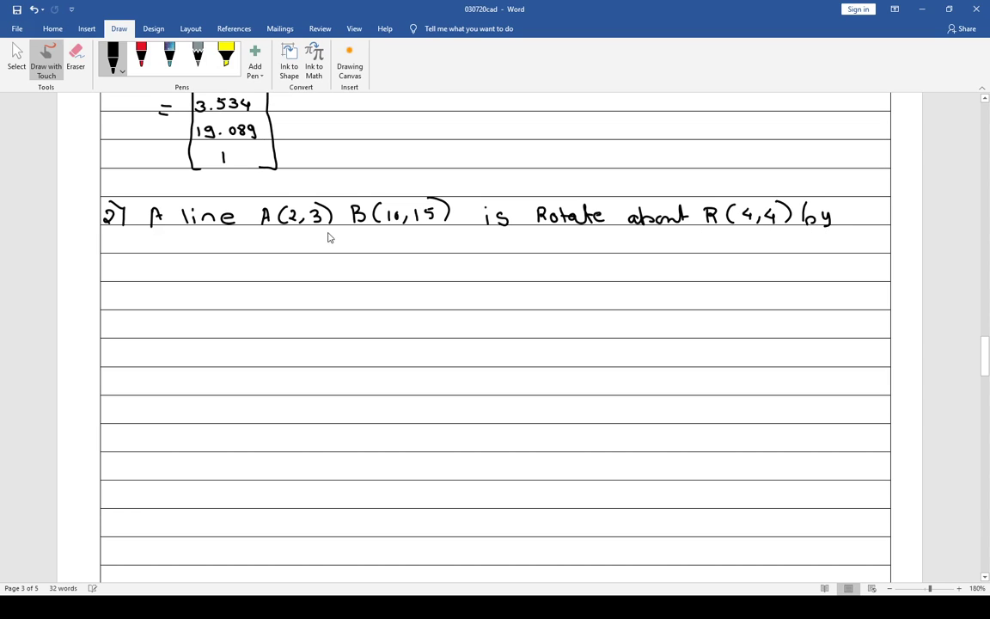
mouse_move(155, 248)
mouse_down()
mouse_move(225, 254)
mouse_move(231, 266)
mouse_move(243, 246)
mouse_move(305, 251)
mouse_move(315, 241)
mouse_up()
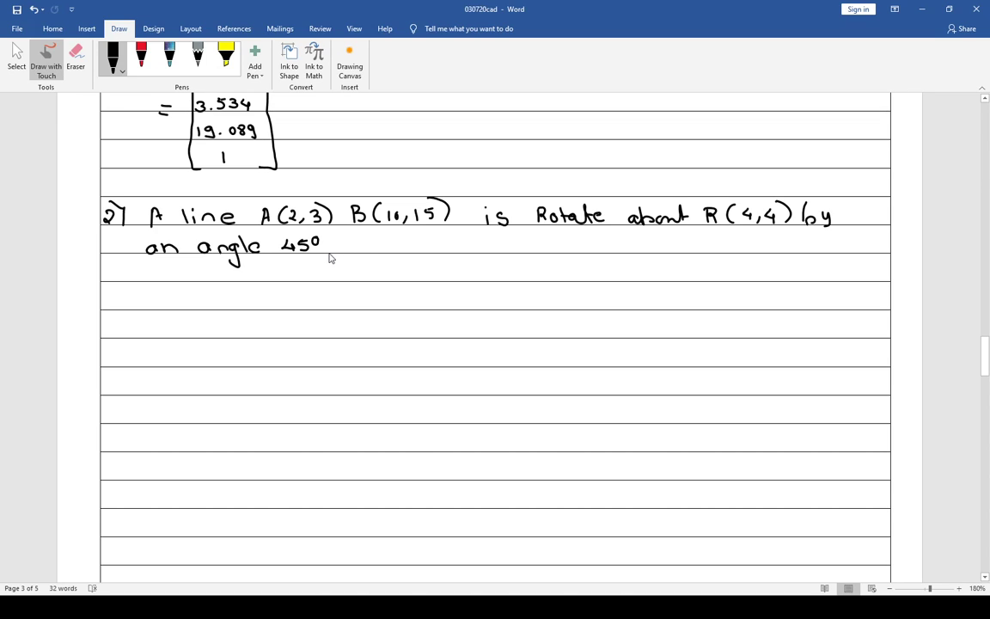
- Continue problem 2 with ', then it is scaled by 2, then it is'
mouse_move(329, 250)
mouse_down()
mouse_move(626, 251)
mouse_move(627, 260)
mouse_up()
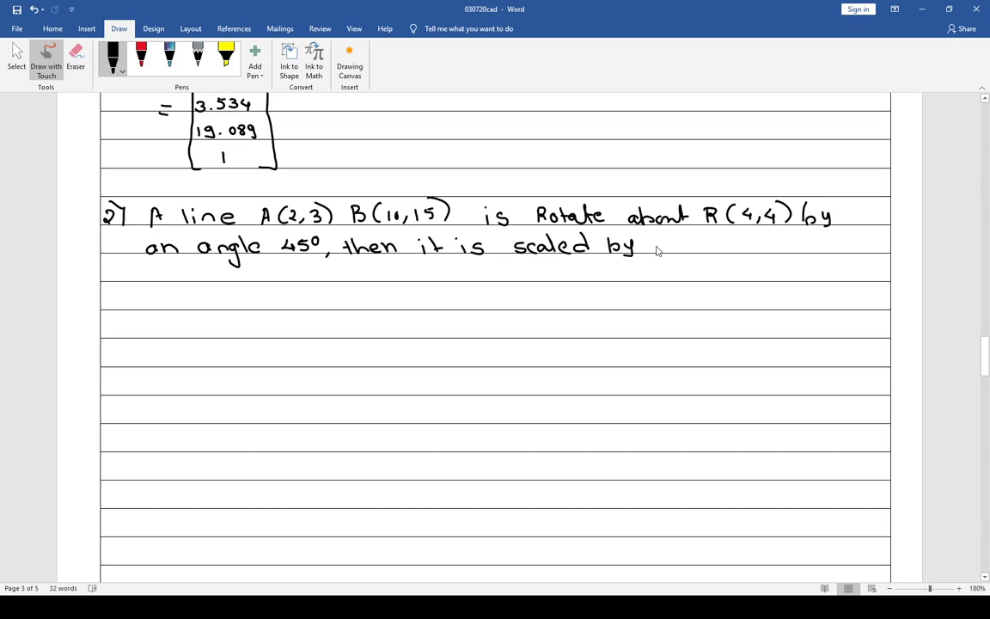
drag(657, 244, 668, 250)
click(675, 250)
drag(692, 249, 817, 253)
click(761, 239)
click(786, 239)
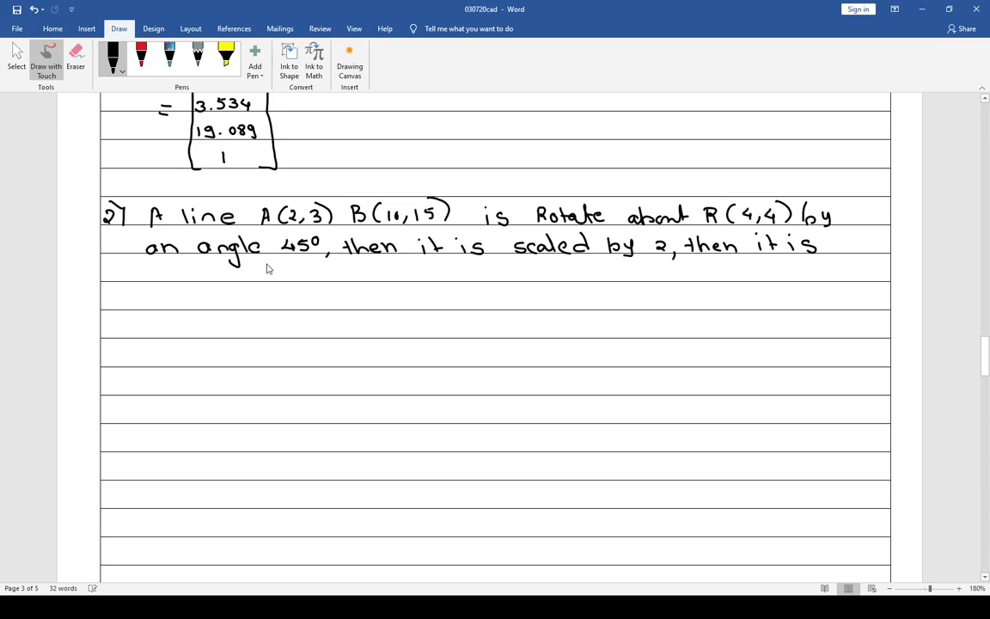
- Finish with 'translated by 6 units in x-direction.' and draw a left matrix bracket below
mouse_move(135, 272)
mouse_down()
mouse_move(135, 284)
mouse_move(187, 278)
mouse_up()
mouse_move(202, 266)
mouse_down()
mouse_move(203, 277)
mouse_move(226, 279)
mouse_up()
mouse_move(220, 271)
mouse_down()
mouse_move(294, 272)
mouse_move(297, 285)
mouse_move(354, 273)
mouse_move(478, 280)
mouse_up()
mouse_move(477, 274)
mouse_down()
mouse_move(469, 281)
mouse_move(564, 281)
mouse_up()
drag(558, 275, 584, 275)
click(590, 278)
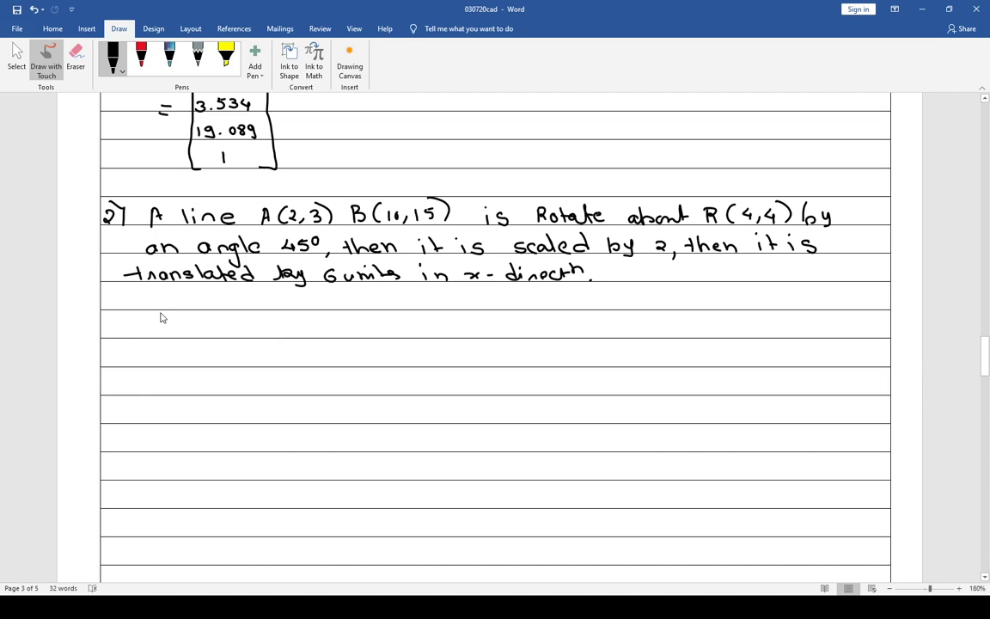
mouse_move(162, 310)
mouse_down()
mouse_move(129, 357)
mouse_move(139, 401)
mouse_up()
- Close the first matrix, label its columns A' and B', and add an equals sign
drag(236, 310, 256, 401)
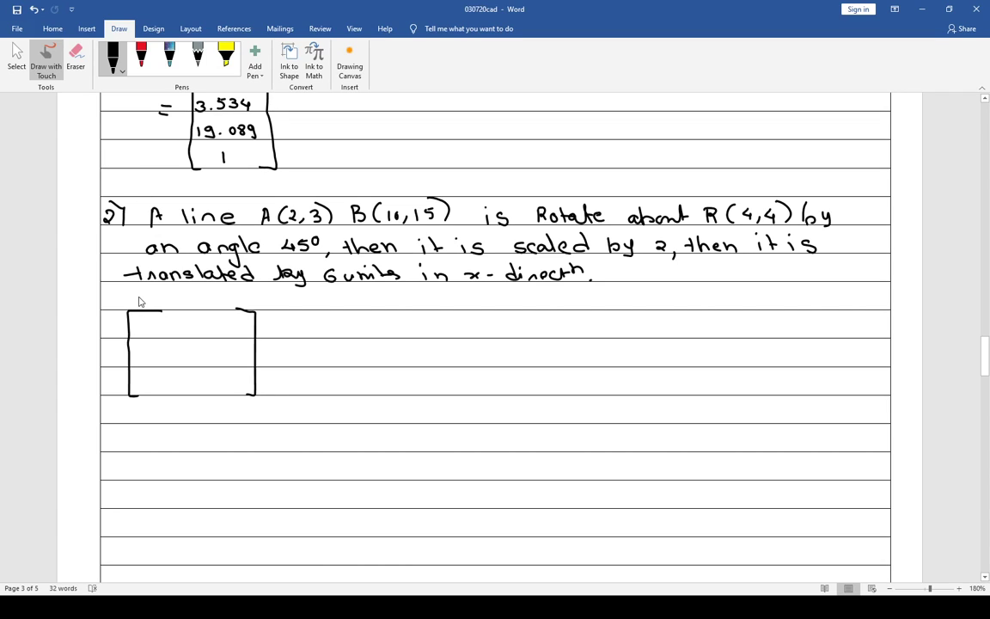
drag(140, 307, 158, 298)
drag(225, 301, 231, 293)
drag(262, 346, 275, 352)
- Draw four pairs of empty square brackets for the product matrices after the equals sign
mouse_move(316, 310)
mouse_down()
mouse_move(291, 395)
mouse_move(303, 399)
mouse_up()
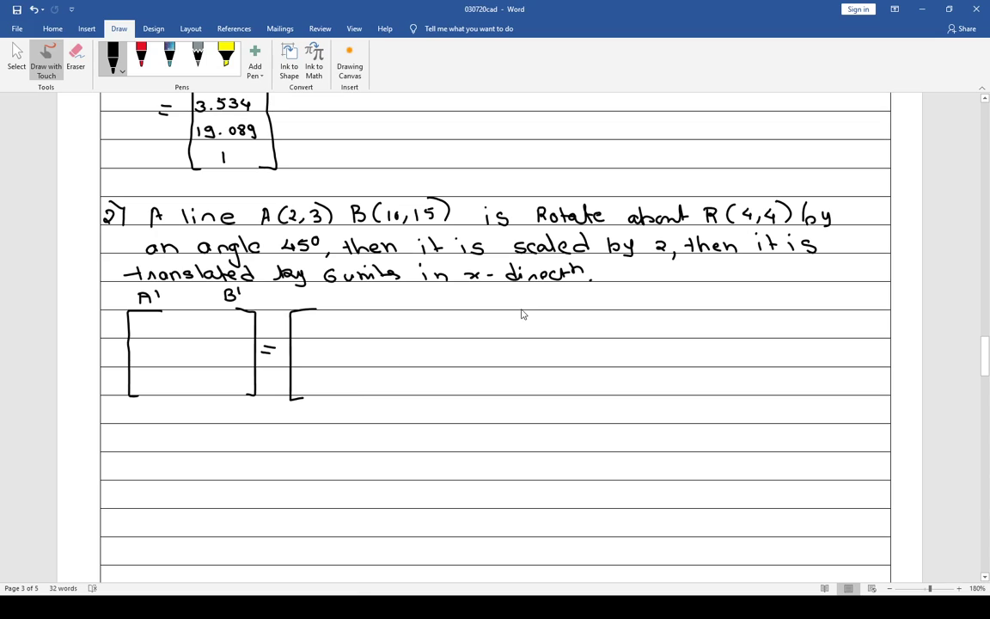
drag(460, 308, 471, 398)
drag(503, 309, 503, 400)
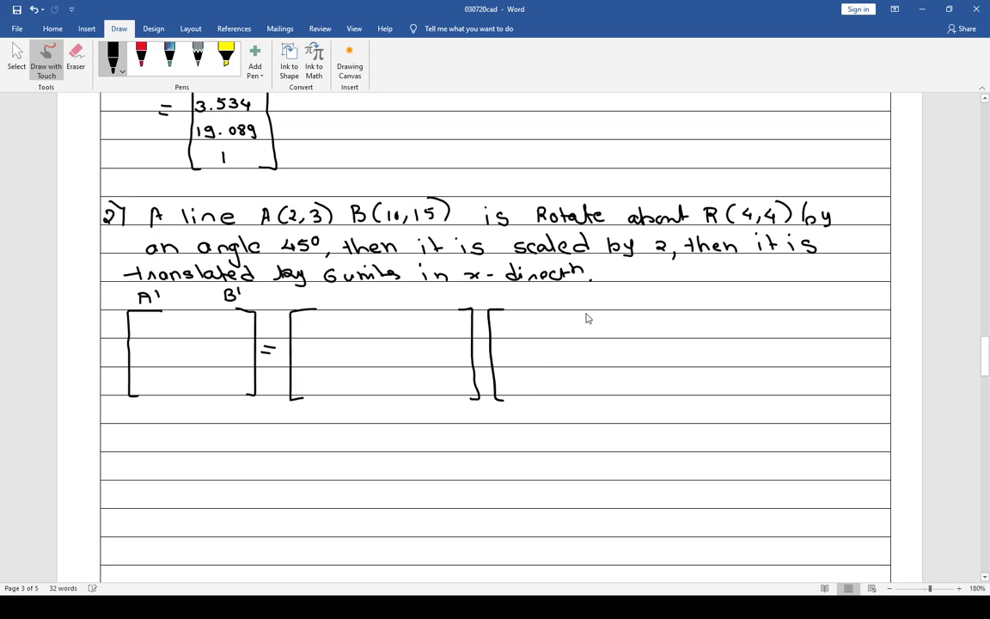
mouse_move(584, 309)
mouse_down()
mouse_move(599, 316)
mouse_move(600, 396)
mouse_move(590, 396)
mouse_up()
mouse_move(623, 310)
mouse_down()
mouse_move(612, 331)
mouse_move(615, 394)
mouse_up()
drag(685, 310, 699, 396)
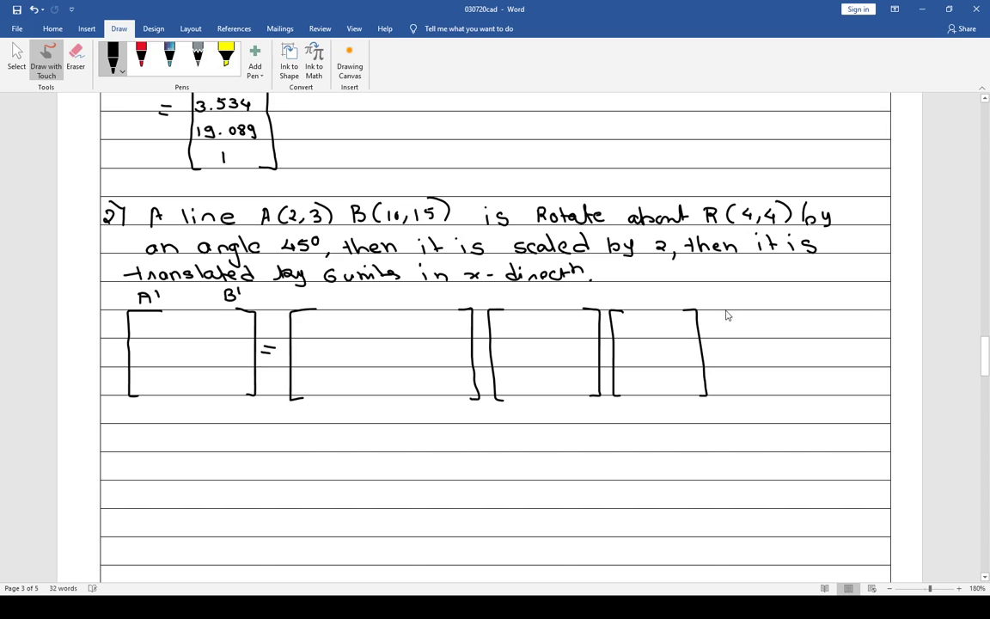
drag(725, 307, 735, 396)
mouse_move(800, 308)
mouse_down()
mouse_move(822, 397)
mouse_move(805, 398)
mouse_up()
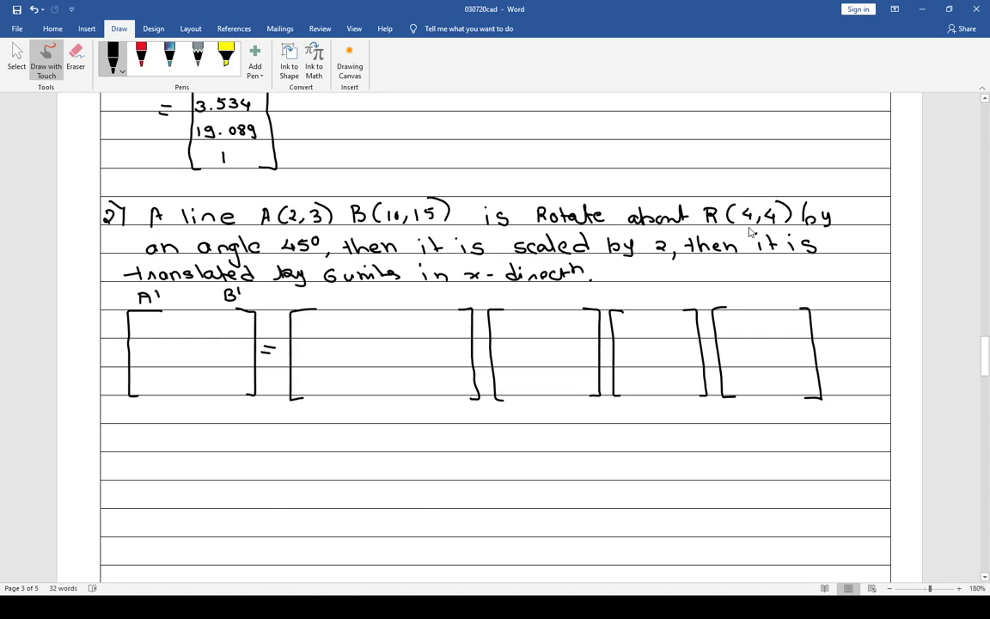
- Scroll up to review the earlier rotation example
scroll(749, 232, up, 4)
scroll(749, 232, up, 5)
scroll(750, 232, up, 1)
scroll(750, 233, up, 3)
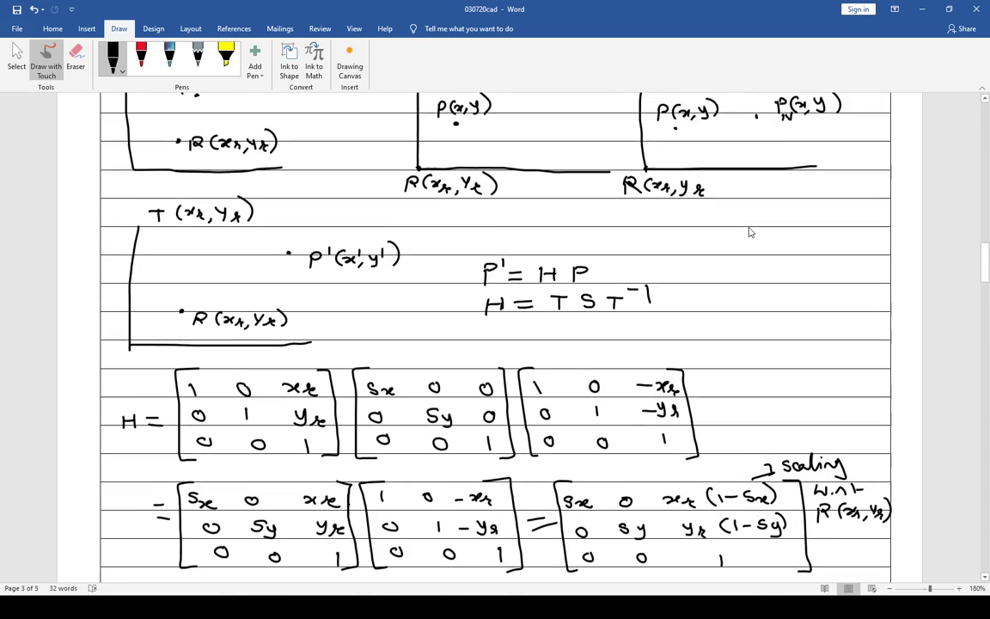
scroll(749, 232, up, 4)
scroll(750, 233, up, 3)
scroll(749, 232, up, 3)
scroll(749, 232, up, 4)
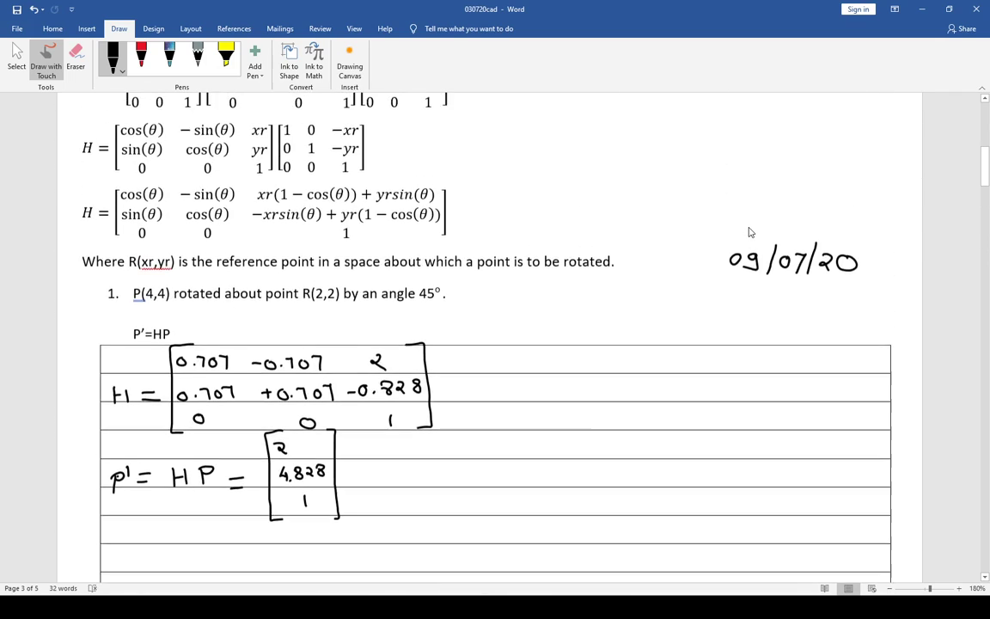
scroll(750, 232, up, 4)
scroll(750, 232, down, 4)
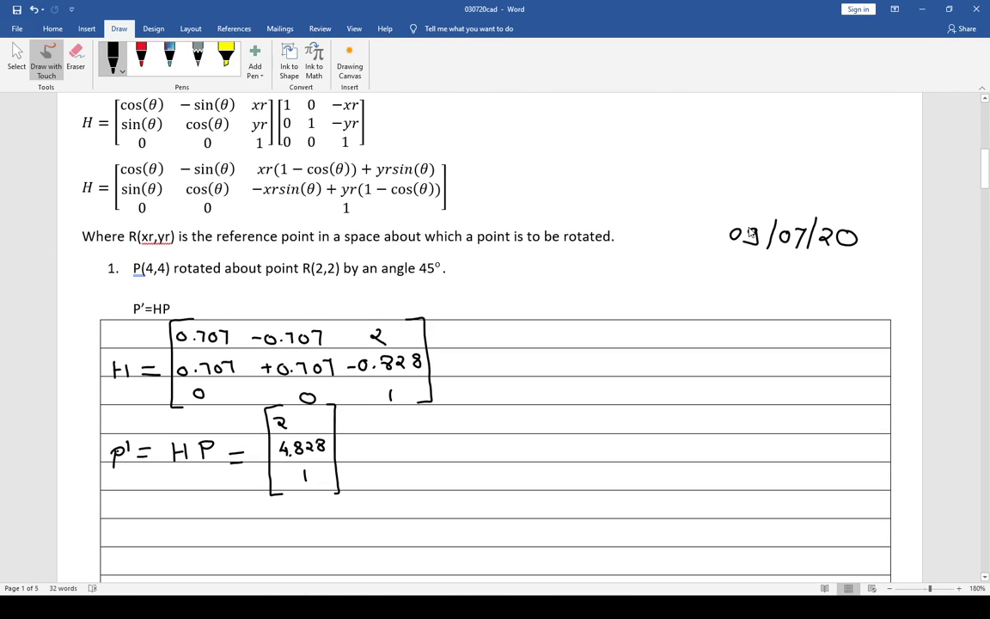
scroll(748, 230, up, 1)
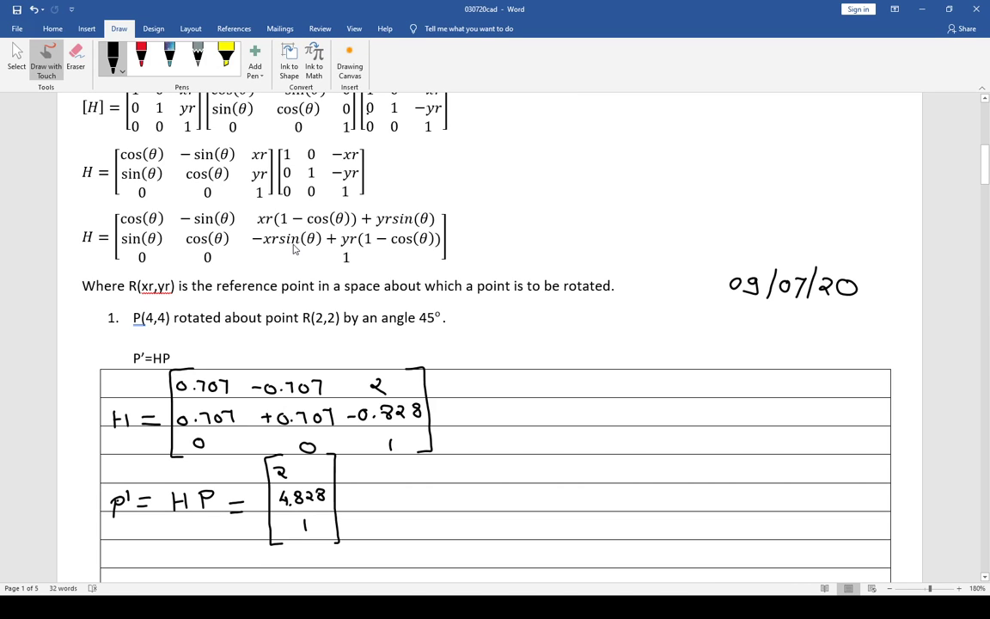
- Ink a 4 in the first product matrix of problem 2
scroll(293, 249, down, 2)
scroll(293, 248, down, 5)
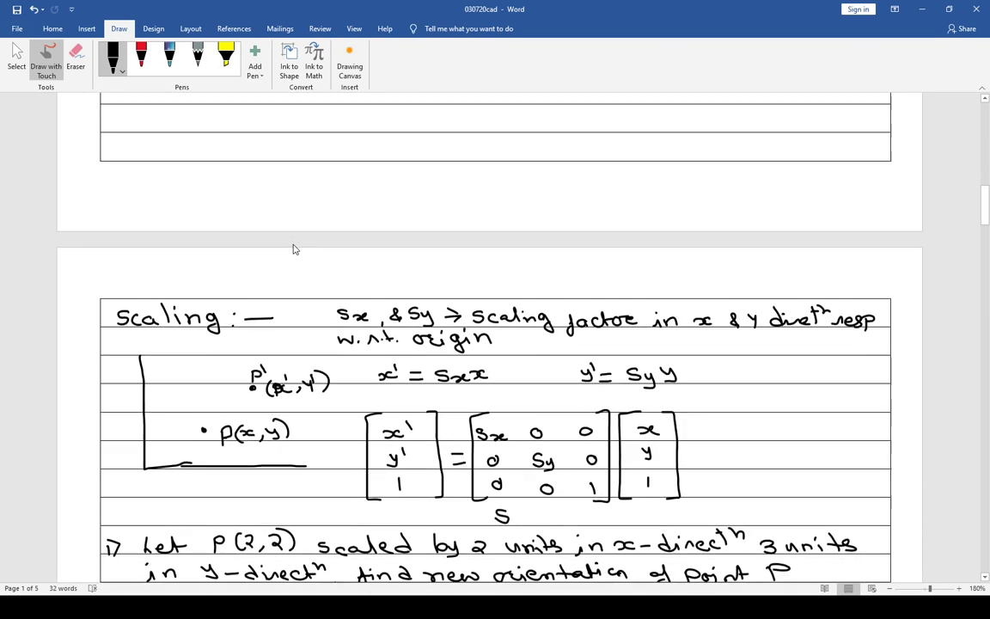
scroll(293, 248, down, 3)
scroll(293, 248, down, 4)
scroll(293, 248, down, 3)
scroll(293, 248, down, 4)
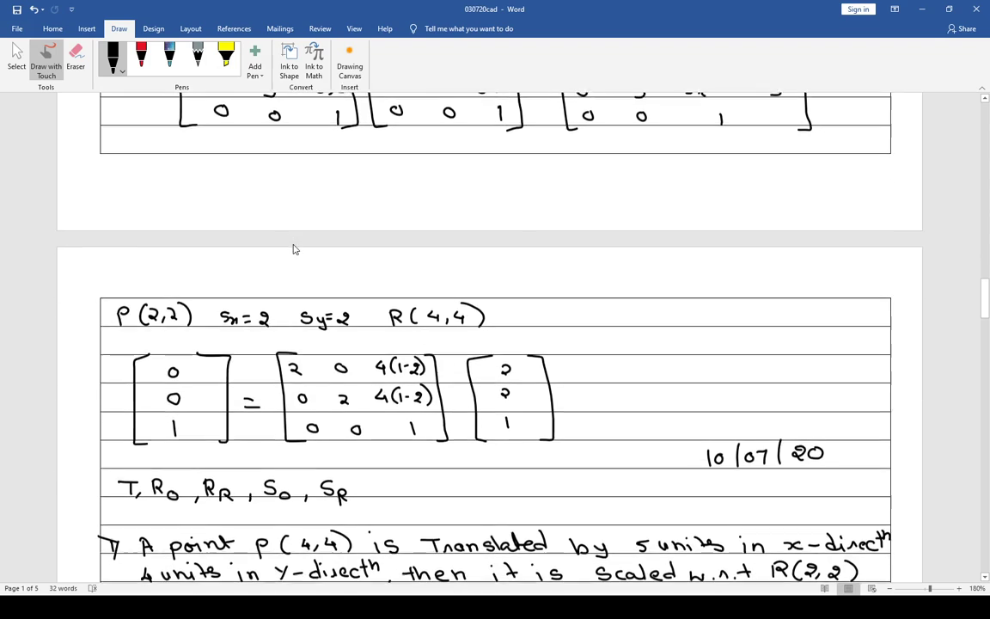
scroll(293, 249, down, 2)
scroll(294, 248, down, 3)
scroll(293, 249, down, 4)
scroll(293, 249, up, 1)
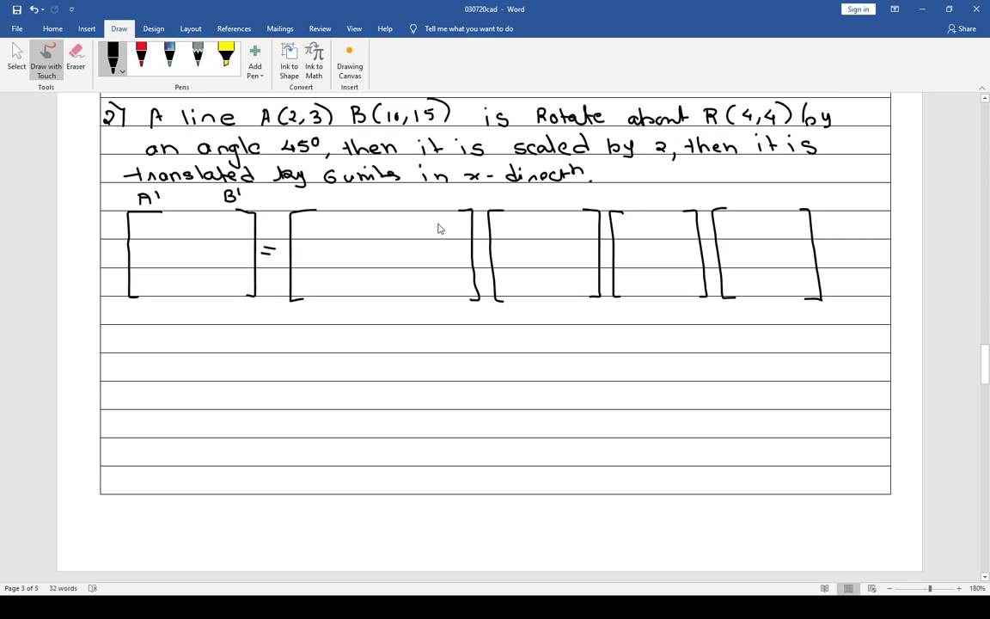
drag(438, 220, 444, 238)
- Return to problem 1's rotation matrix H with rows 0.707, −0.707, 2 and 0.707, 0.707, −0.828
scroll(475, 265, up, 5)
scroll(475, 265, up, 5)
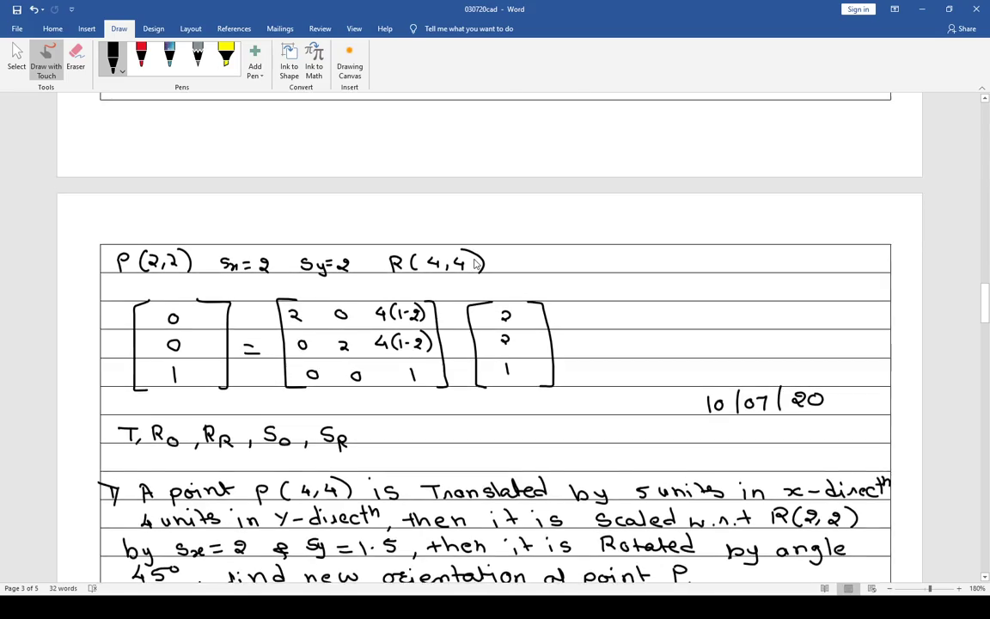
scroll(475, 265, up, 5)
scroll(475, 264, up, 5)
scroll(476, 264, up, 5)
scroll(475, 265, up, 5)
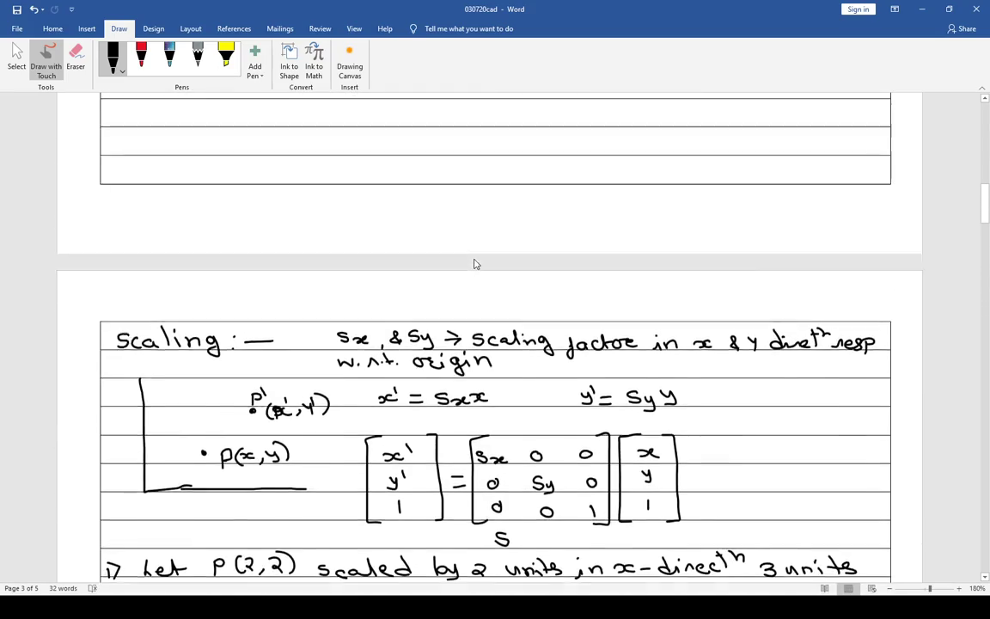
scroll(475, 264, up, 5)
scroll(475, 265, up, 3)
scroll(475, 264, up, 5)
scroll(475, 265, down, 1)
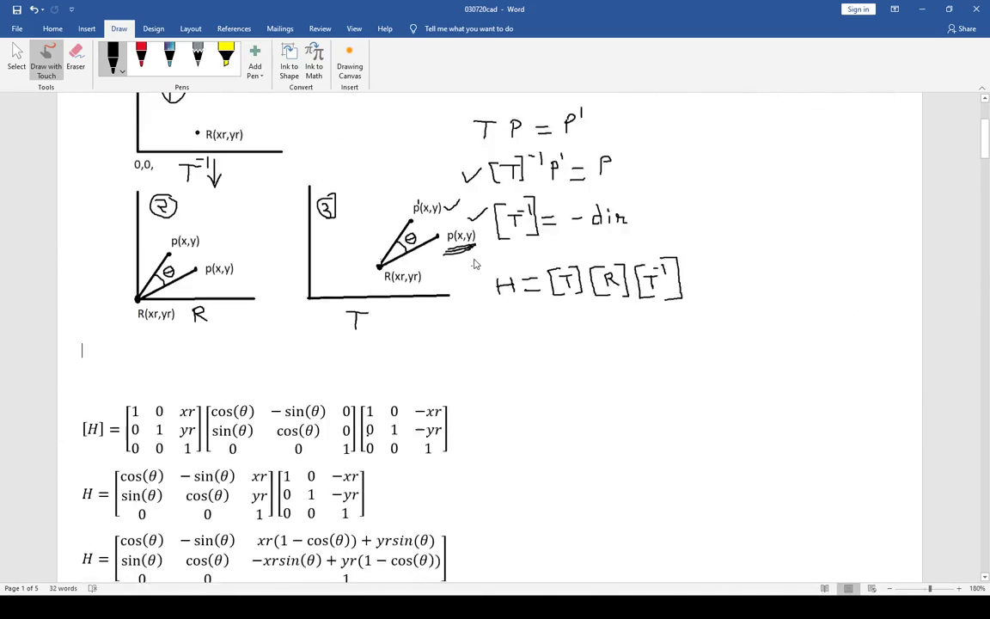
scroll(475, 265, down, 3)
scroll(475, 265, down, 1)
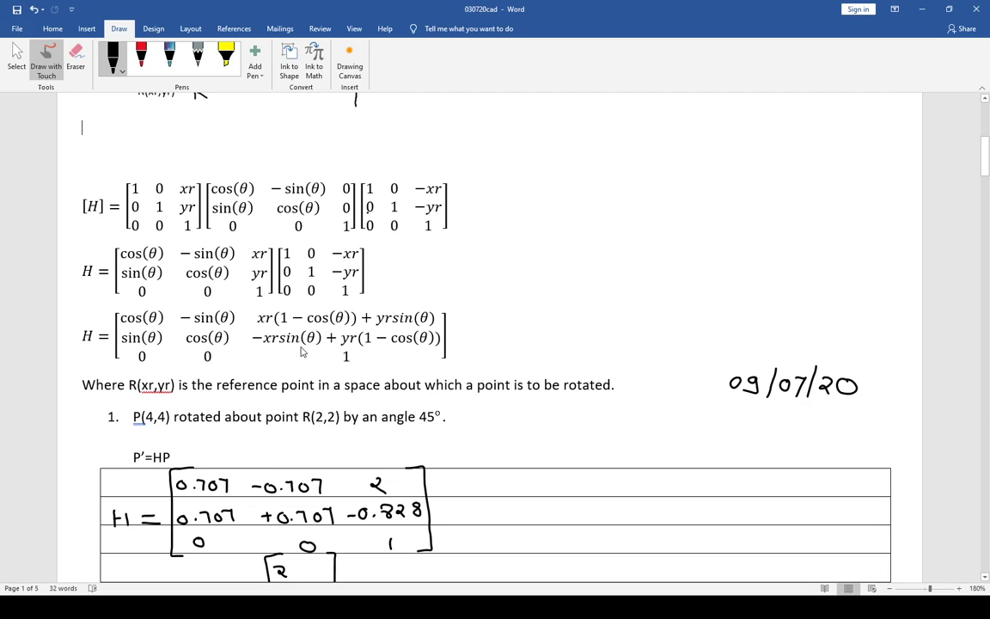
- Ink −1.656 beneath the 4 and 0.70 as the top-left entry of the first product matrix
scroll(301, 351, down, 3)
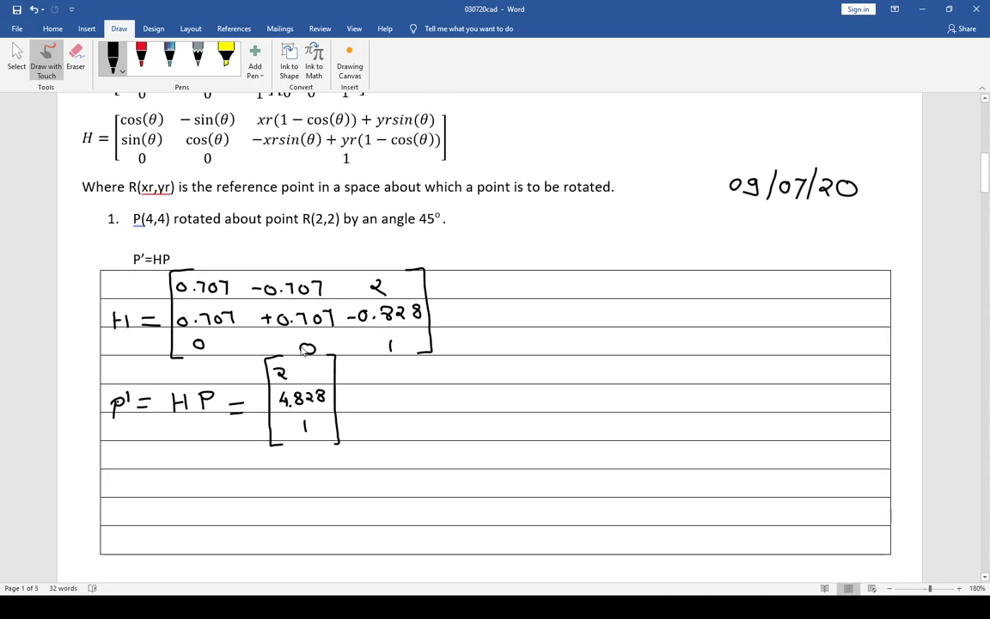
scroll(300, 348, down, 3)
scroll(302, 352, down, 3)
scroll(305, 365, down, 4)
scroll(306, 370, down, 4)
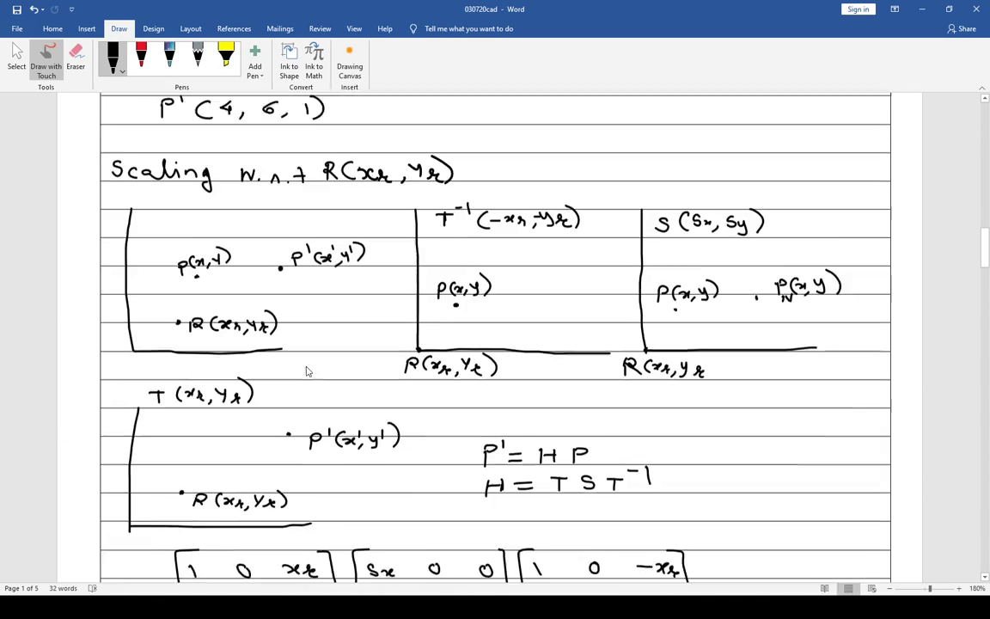
scroll(307, 370, down, 5)
scroll(307, 370, down, 4)
scroll(307, 370, down, 4)
scroll(306, 371, down, 5)
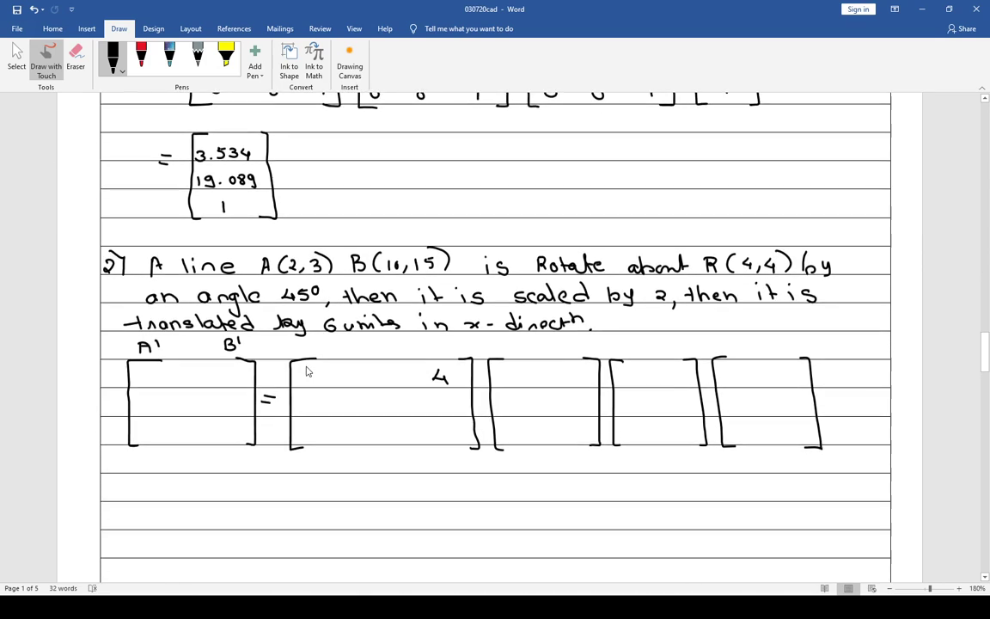
scroll(316, 364, down, 3)
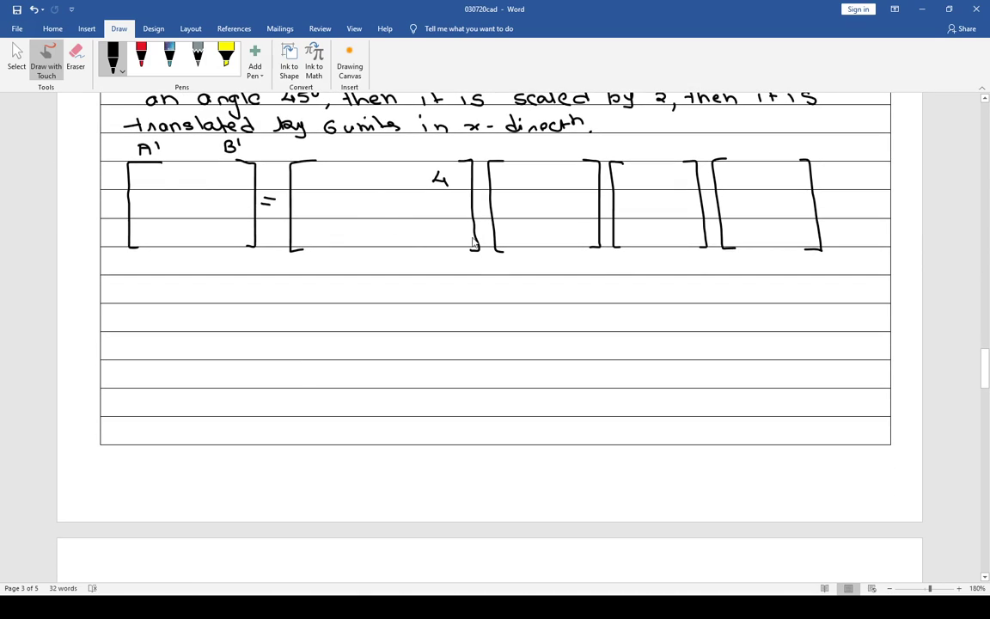
mouse_move(413, 206)
mouse_down()
mouse_move(425, 216)
mouse_move(462, 210)
mouse_up()
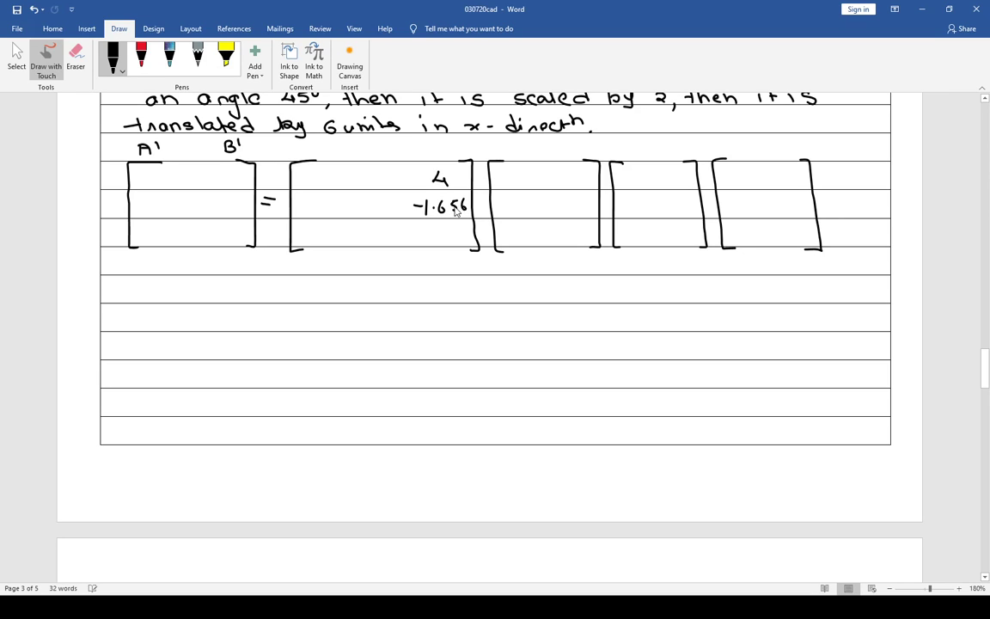
mouse_move(301, 176)
mouse_down()
mouse_move(317, 189)
mouse_move(327, 176)
mouse_up()
click(308, 182)
scroll(344, 178, up, 3)
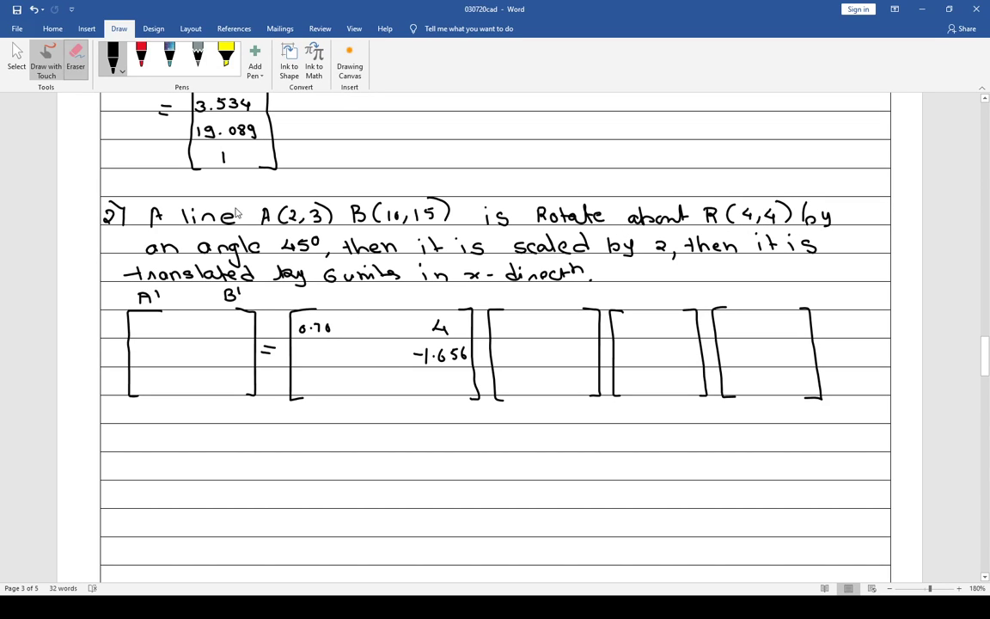
- Erase the 4, −1.656 and 0.70 from the first product matrix, then ink 0.707 in the third
click(76, 58)
click(300, 328)
mouse_move(325, 316)
mouse_down()
mouse_move(418, 364)
mouse_move(463, 356)
mouse_up()
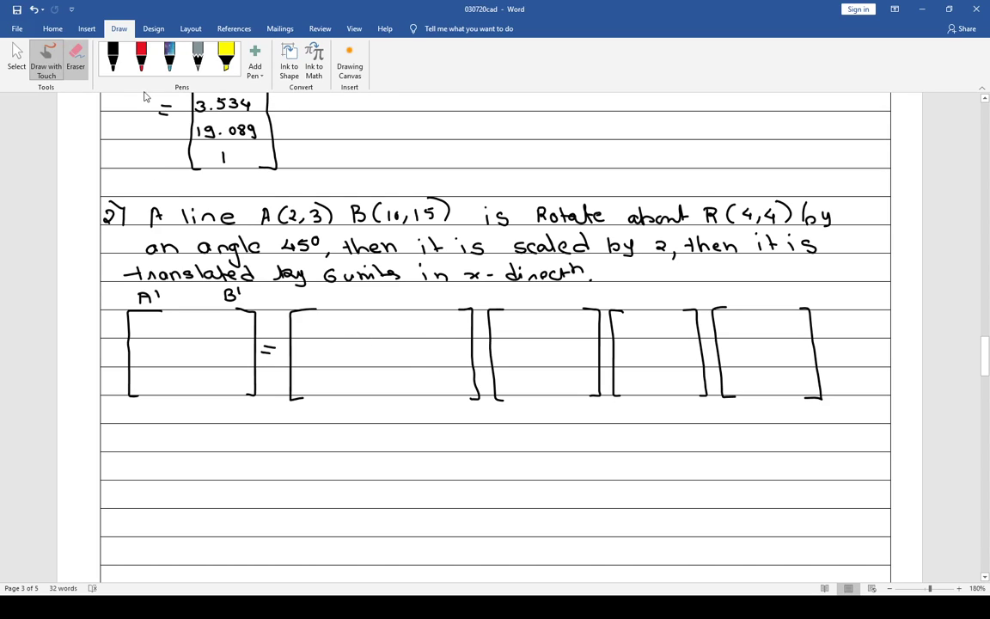
click(113, 58)
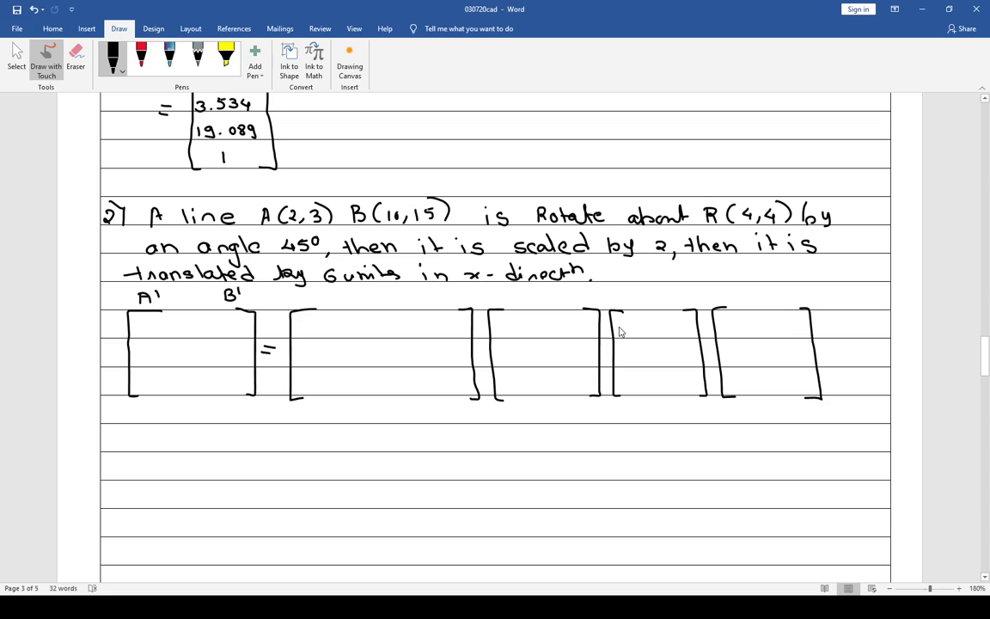
drag(613, 328, 687, 332)
- Erase the third matrix's entries and closing brackets, and redraw wider brackets out to the right edge
click(76, 59)
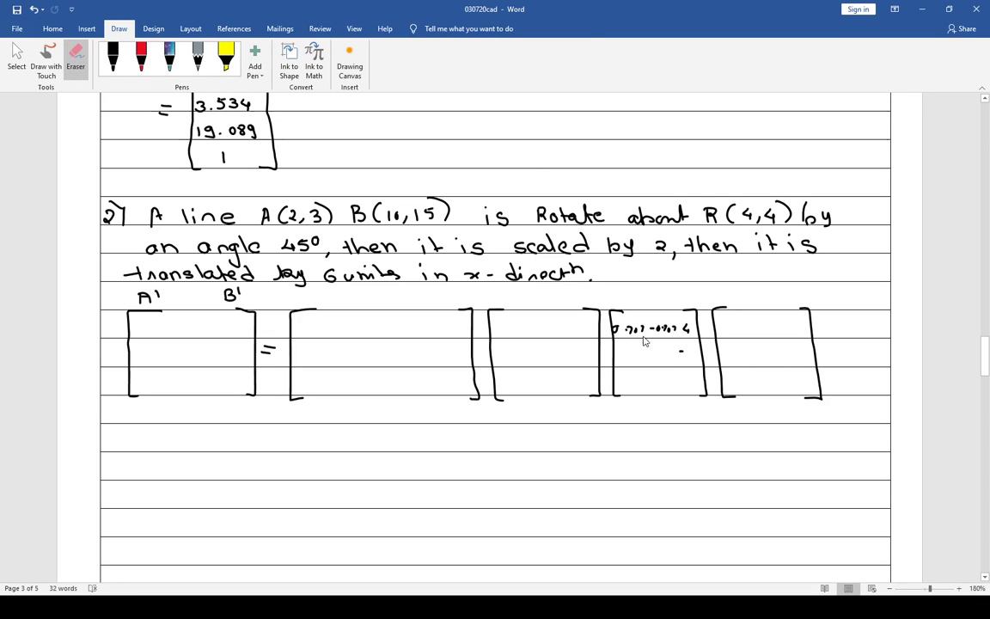
mouse_move(614, 327)
mouse_down()
mouse_move(702, 347)
mouse_move(813, 400)
mouse_up()
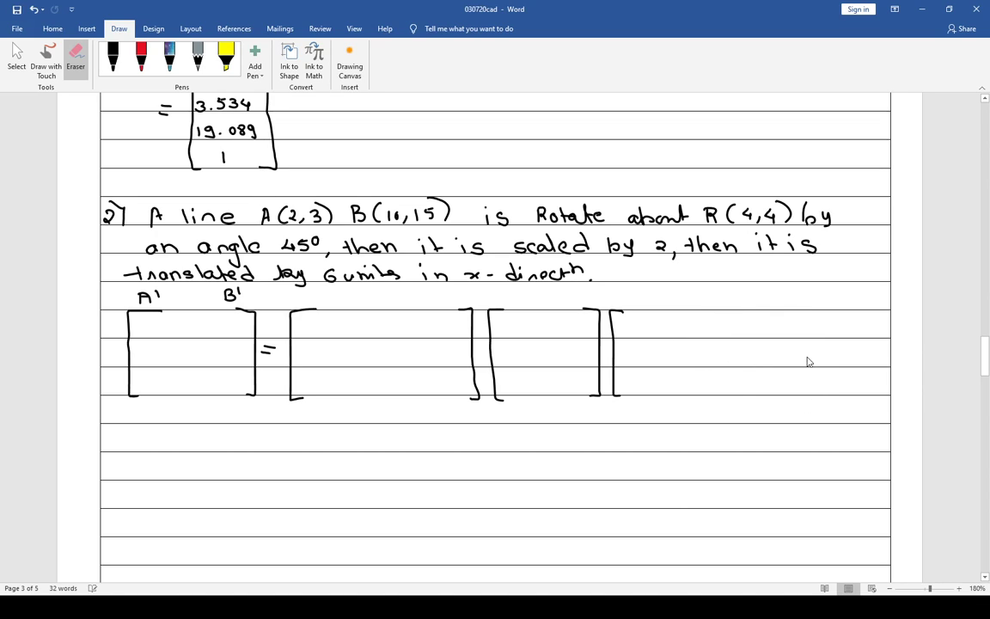
click(43, 58)
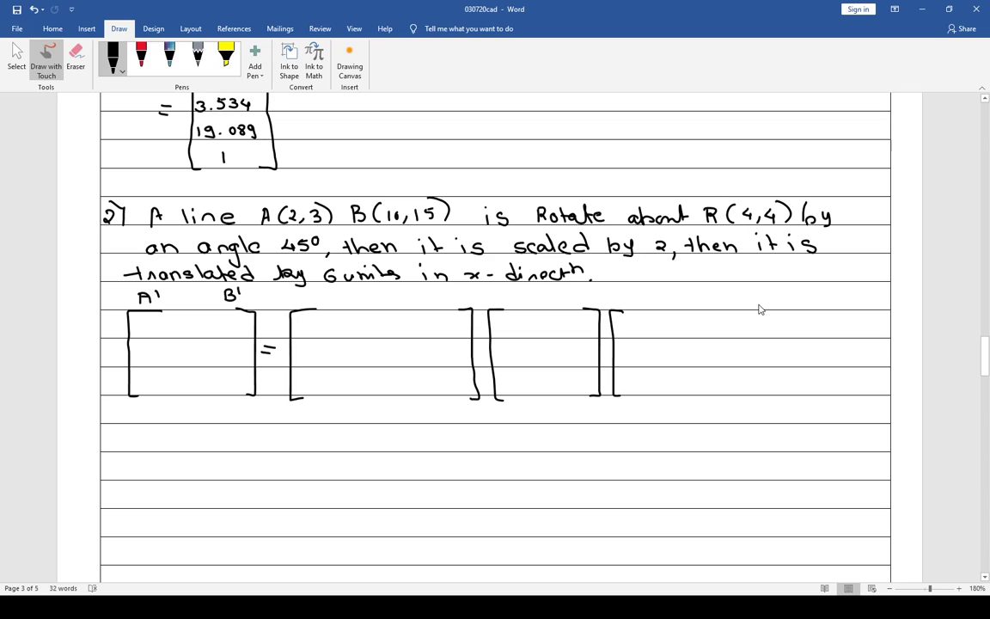
mouse_move(761, 311)
mouse_down()
mouse_move(784, 397)
mouse_move(774, 396)
mouse_up()
mouse_move(798, 310)
mouse_down()
mouse_move(789, 345)
mouse_move(796, 392)
mouse_move(805, 395)
mouse_up()
mouse_move(872, 307)
mouse_down()
mouse_move(891, 371)
mouse_move(892, 395)
mouse_move(878, 398)
mouse_up()
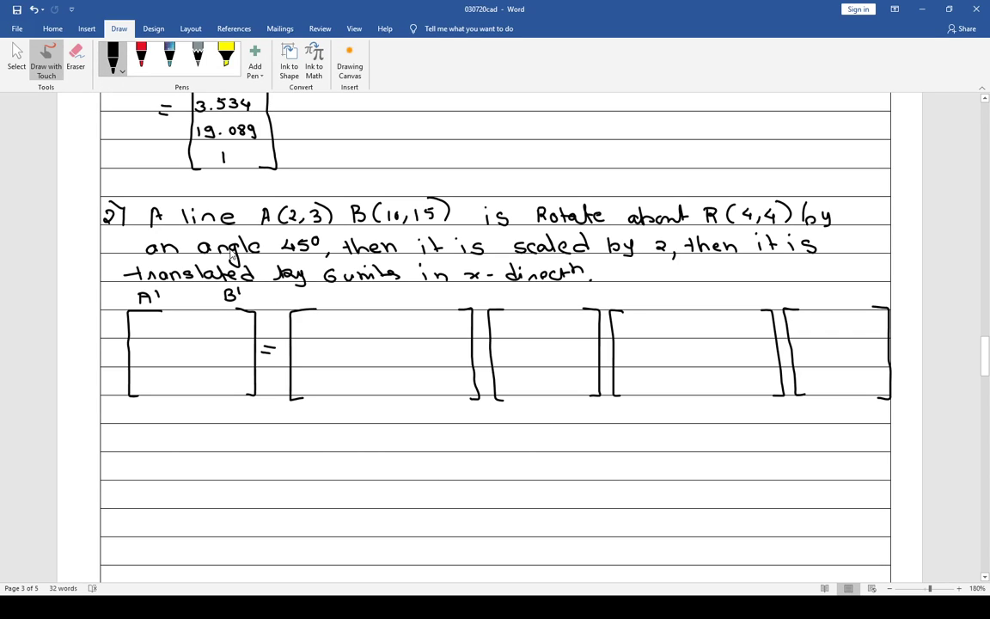
- Fill the third bracket with rotation rows 0.707 −0.707 4, 0.707 0.707 −1.651, and 0 0 1
mouse_move(620, 330)
mouse_down()
mouse_move(759, 332)
mouse_move(742, 362)
mouse_move(753, 359)
mouse_up()
click(626, 333)
click(692, 332)
click(747, 360)
drag(764, 352, 764, 363)
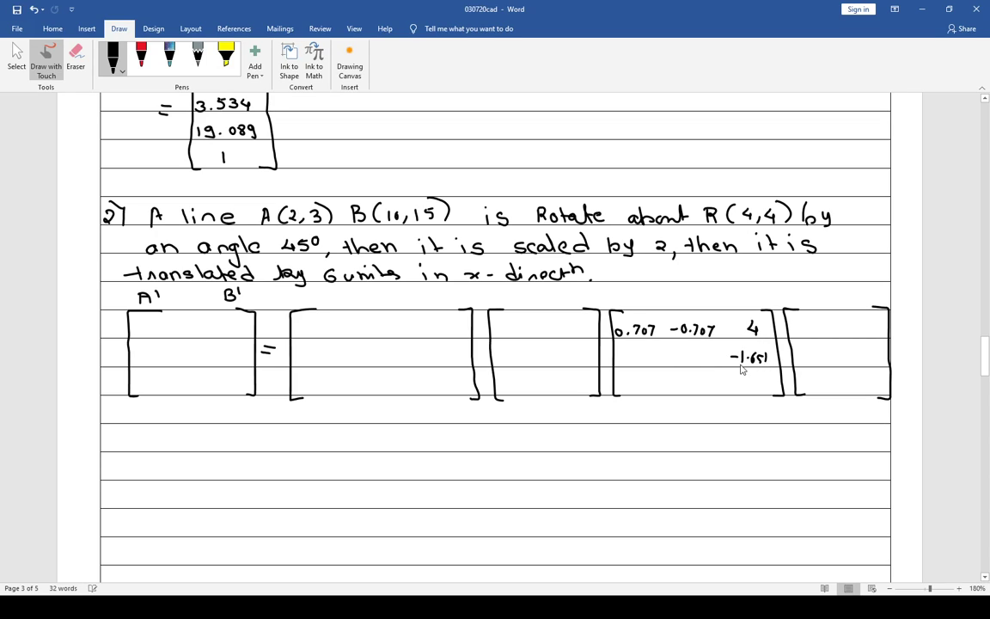
drag(675, 357, 707, 364)
click(685, 362)
drag(621, 355, 643, 356)
click(628, 360)
click(645, 361)
drag(648, 355, 640, 384)
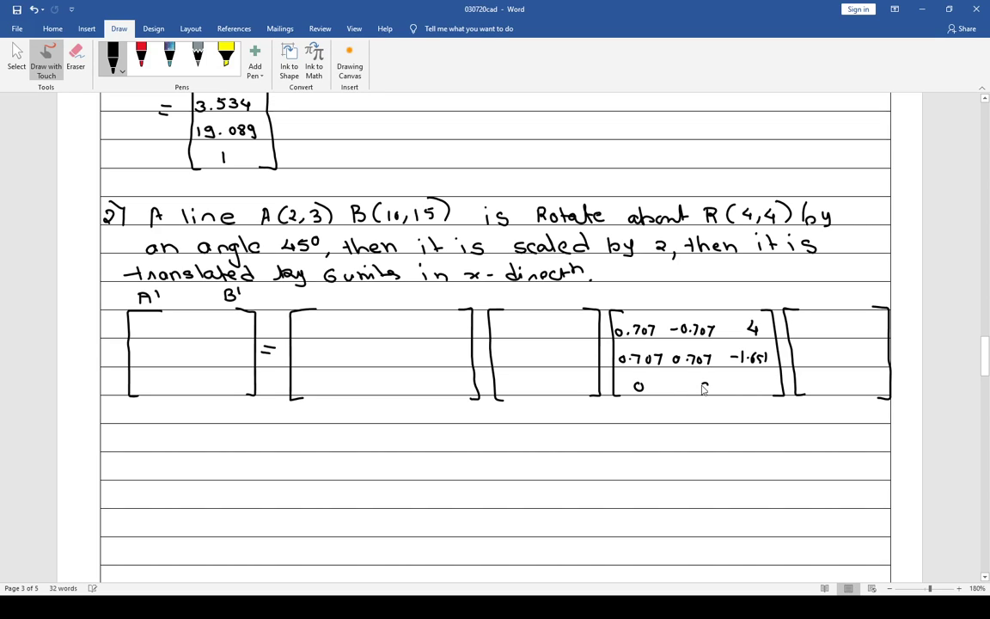
drag(703, 383, 755, 394)
- Fill in the scaling matrix, starting with rows 2 0 0 and 0 2
mouse_move(506, 320)
mouse_down()
mouse_move(516, 329)
mouse_move(582, 323)
mouse_up()
drag(516, 346, 549, 355)
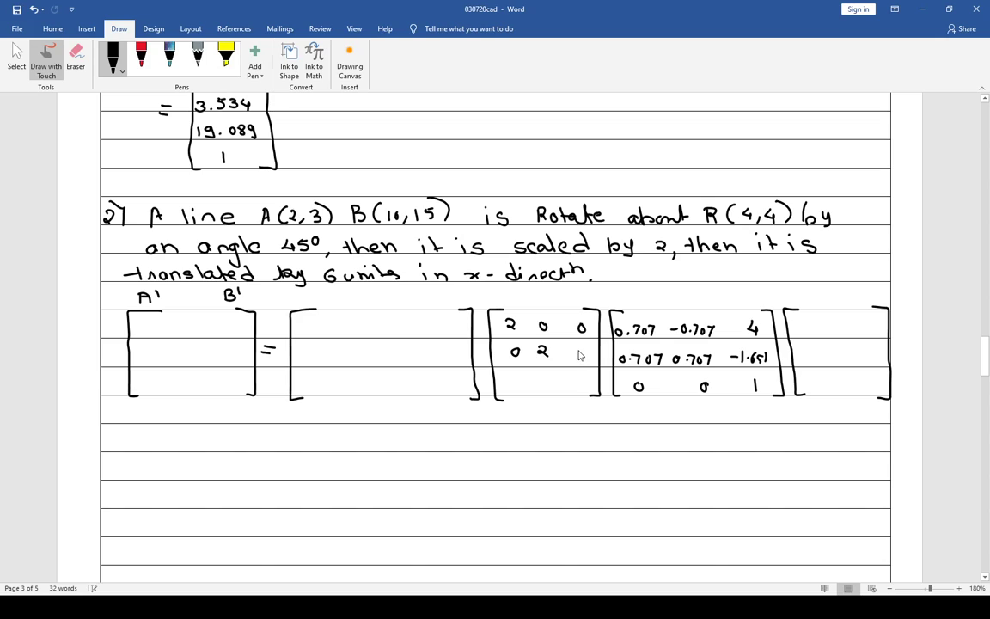
drag(580, 347, 579, 348)
drag(521, 375, 580, 388)
- Fill in the translation matrix with rows 1 0 6, 0 1 0, and the third row
drag(310, 321, 310, 332)
drag(370, 324, 366, 325)
drag(435, 320, 432, 330)
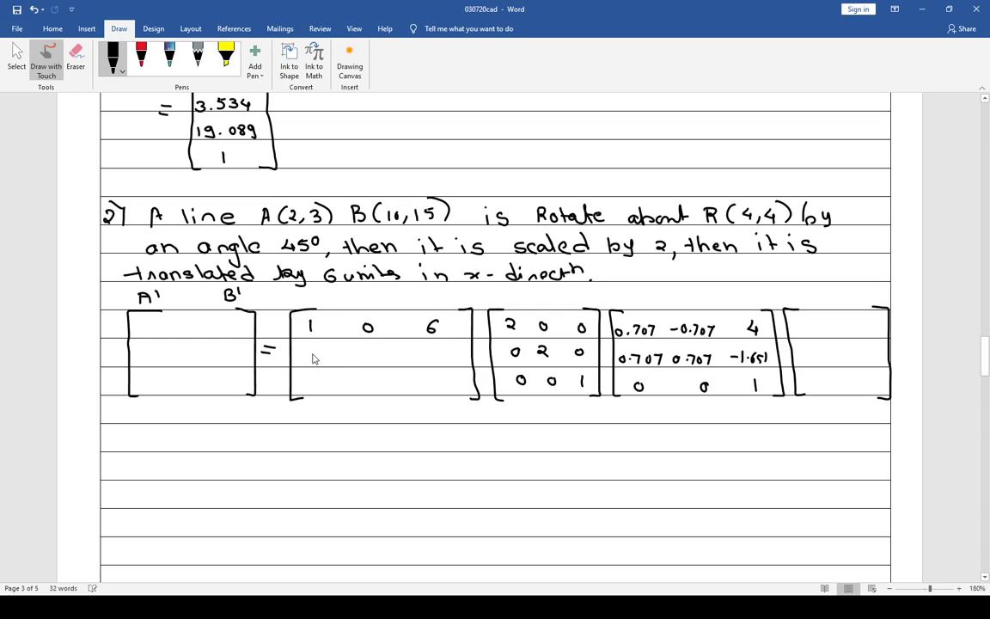
drag(320, 348, 373, 357)
drag(438, 348, 434, 348)
drag(322, 377, 320, 378)
mouse_move(387, 379)
mouse_down()
mouse_move(385, 389)
mouse_move(386, 379)
mouse_move(434, 391)
mouse_up()
- Write the endpoint matrix columns (2, 3, 1) and (10, 15, 1), and label the first column A
drag(792, 320, 809, 391)
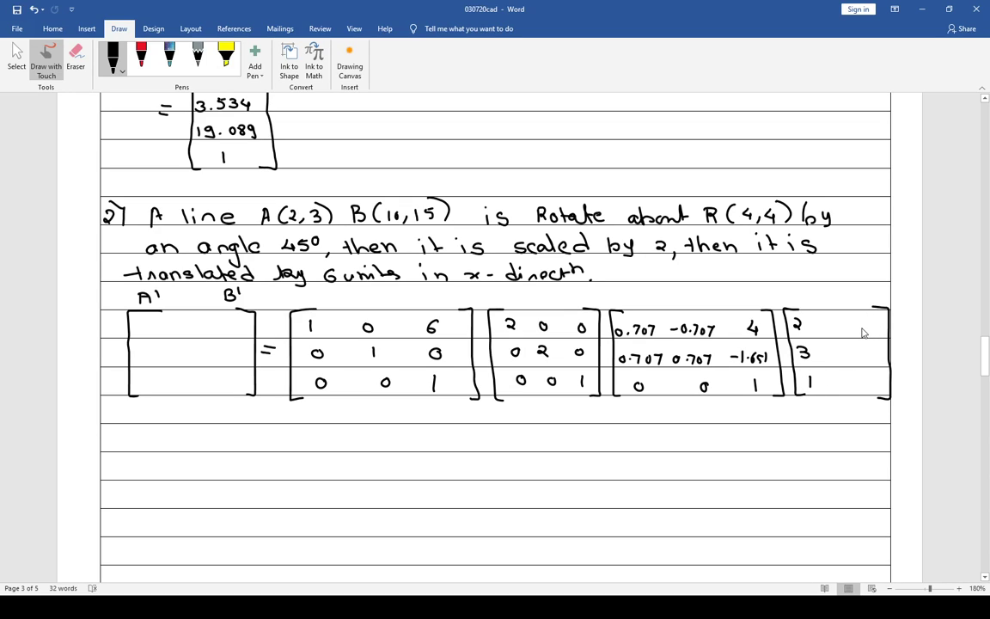
drag(862, 319, 862, 332)
mouse_move(873, 321)
mouse_down()
mouse_move(857, 360)
mouse_move(870, 360)
mouse_move(867, 389)
mouse_up()
drag(778, 297, 788, 298)
drag(780, 293, 786, 293)
- Label the second point column B and start writing Multiply(a, b below the matrices
drag(855, 281, 857, 296)
mouse_move(286, 449)
mouse_down()
mouse_move(287, 435)
mouse_move(298, 448)
mouse_move(340, 449)
mouse_up()
mouse_move(332, 440)
mouse_down()
mouse_move(377, 455)
mouse_move(369, 451)
mouse_move(427, 450)
mouse_up()
mouse_move(435, 434)
mouse_down()
mouse_move(435, 450)
mouse_move(472, 449)
mouse_up()
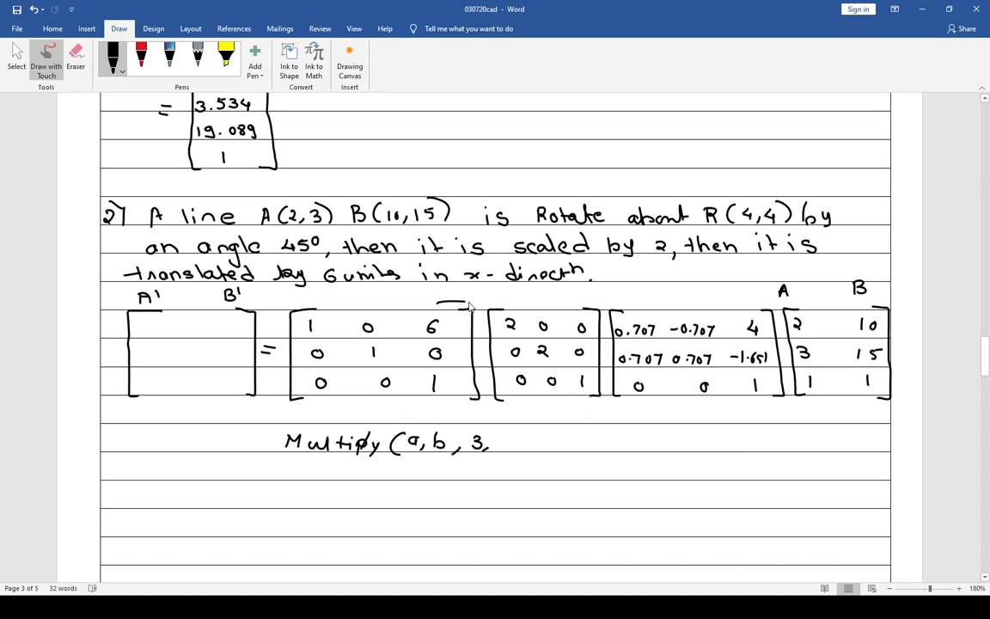
- Arc over the translation and scaling matrices, complete the arguments 3,3,2, and tick the rotation matrix
drag(436, 303, 608, 316)
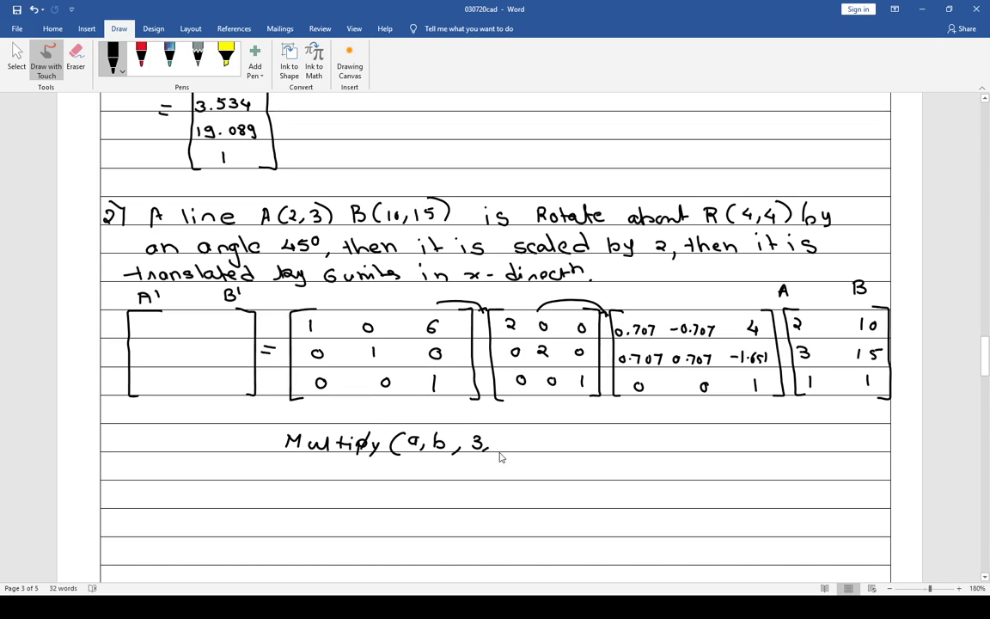
drag(495, 436, 495, 449)
mouse_move(516, 441)
mouse_down()
mouse_move(514, 451)
mouse_move(548, 450)
mouse_up()
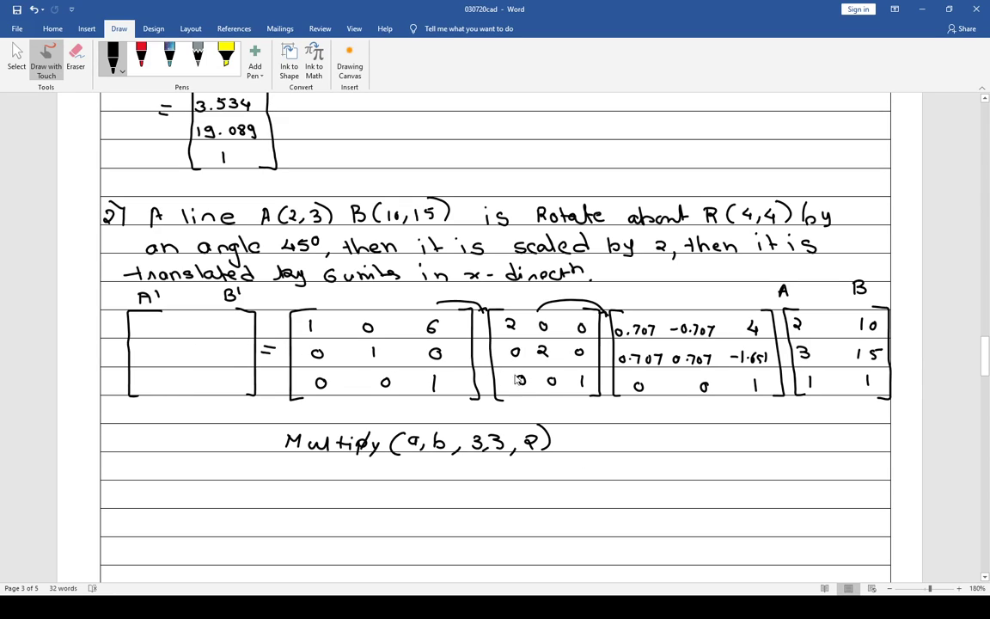
mouse_move(655, 292)
mouse_down()
mouse_move(662, 302)
mouse_move(682, 292)
mouse_up()
- Stop inking and select the general rotation H equation higher up the page
scroll(661, 521, up, 3)
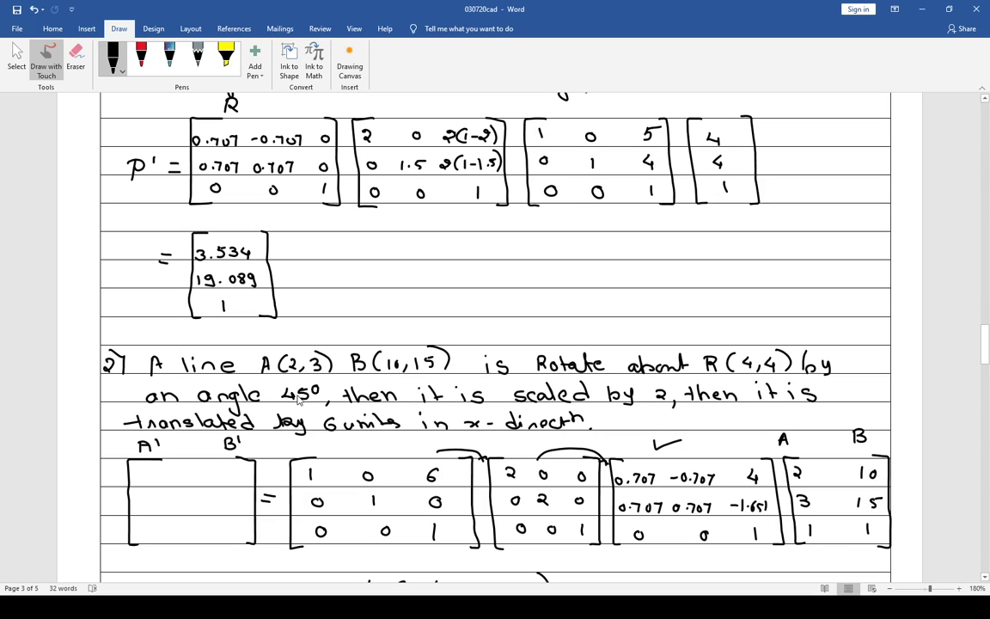
scroll(298, 401, up, 1)
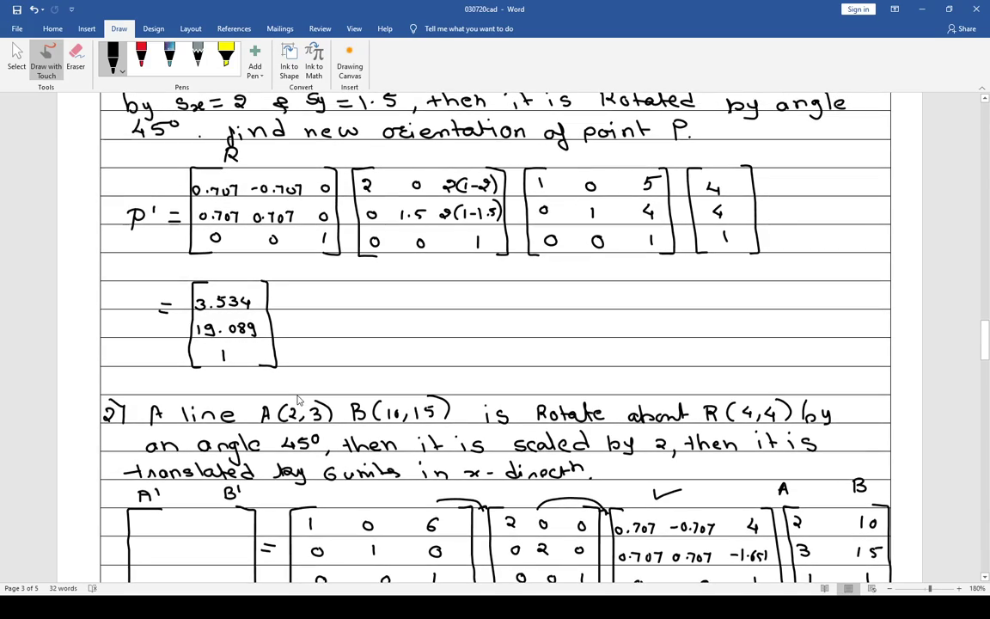
scroll(298, 399, up, 5)
scroll(298, 400, up, 2)
scroll(299, 401, up, 2)
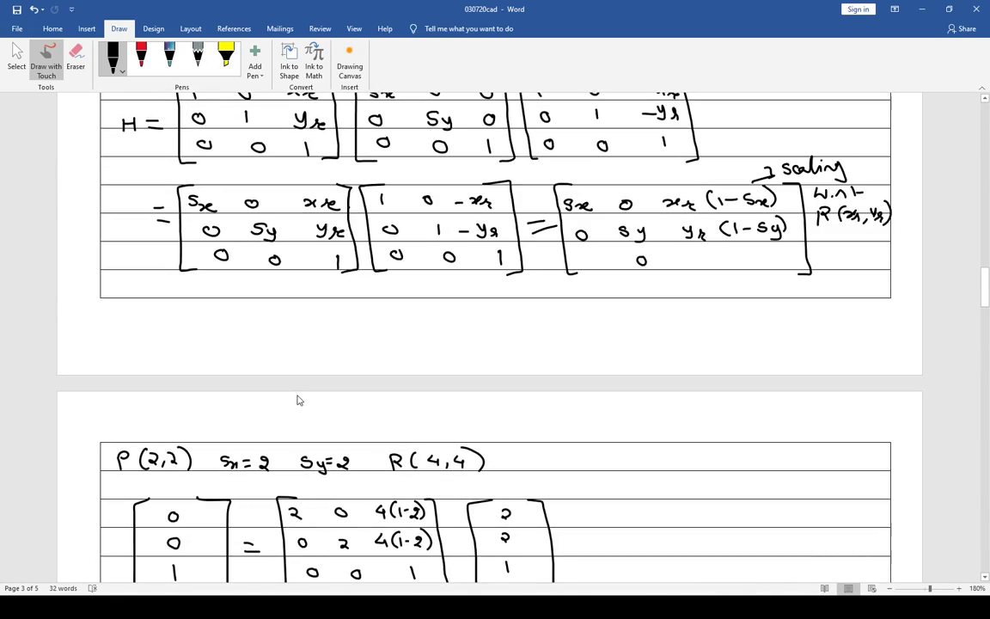
scroll(299, 400, up, 4)
scroll(298, 401, up, 2)
scroll(299, 401, up, 3)
scroll(299, 400, up, 2)
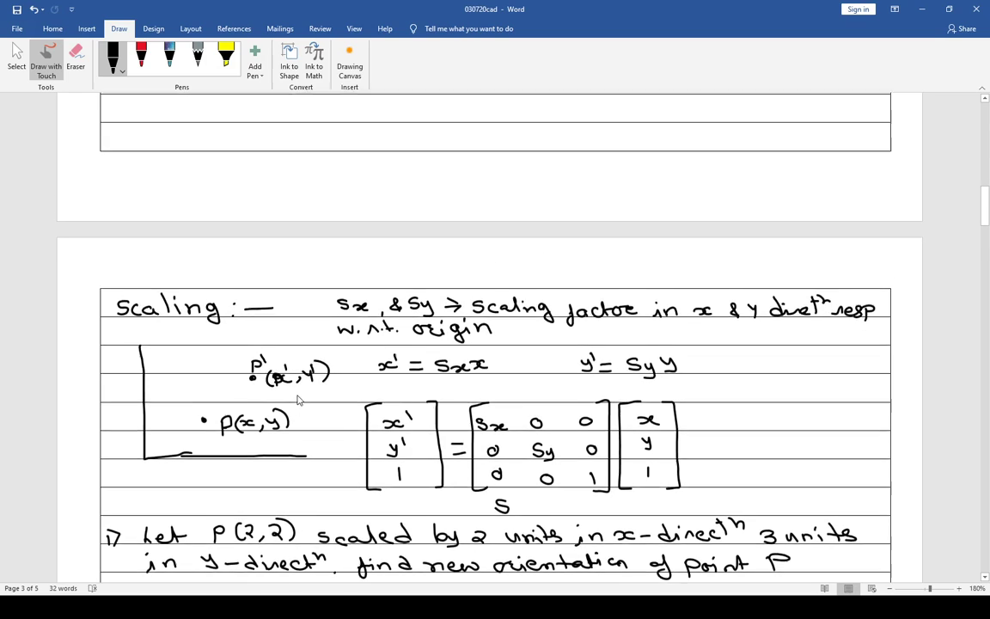
scroll(298, 401, up, 3)
scroll(298, 400, up, 3)
scroll(298, 400, up, 2)
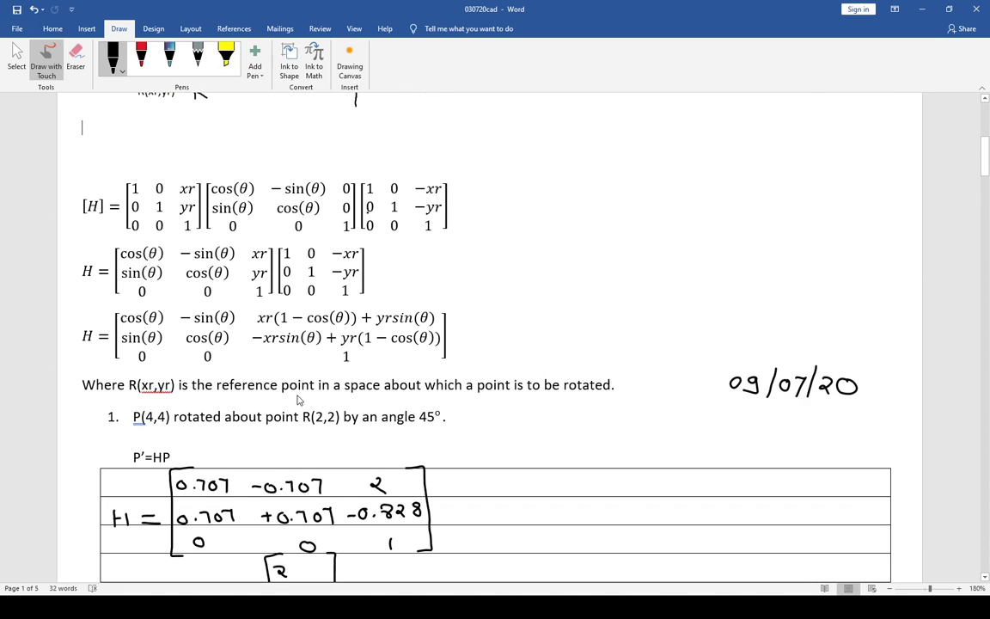
scroll(299, 401, up, 1)
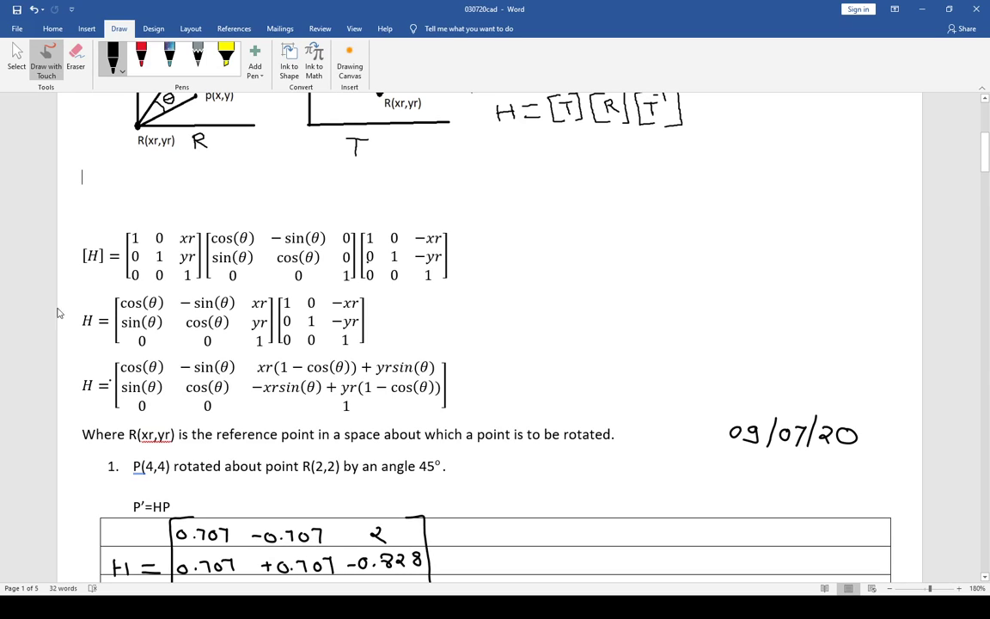
click(17, 56)
click(72, 387)
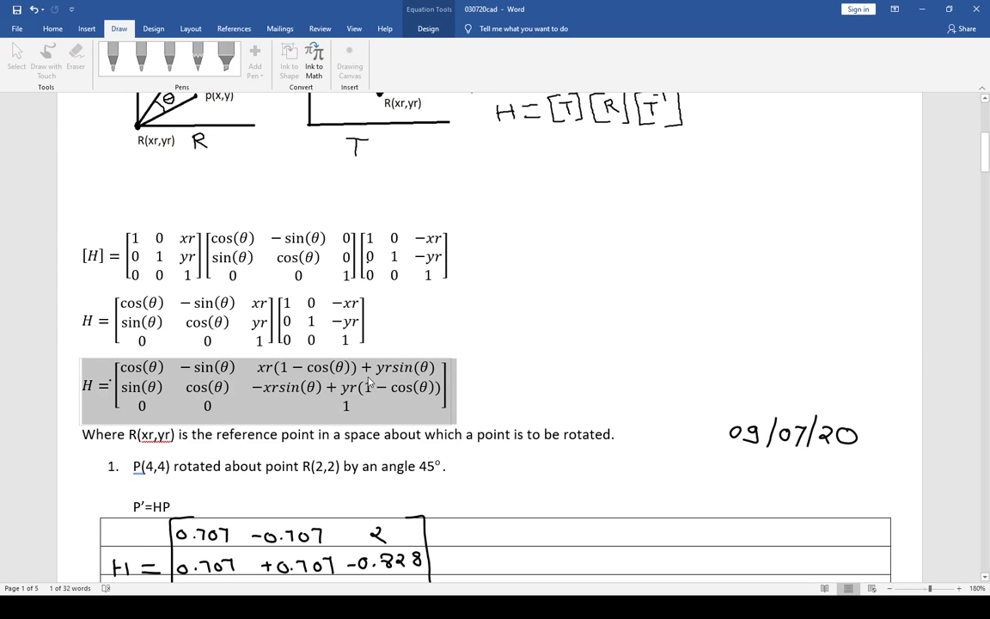
- Return down the page to the scaling-about-a-point H derivation
scroll(368, 381, down, 5)
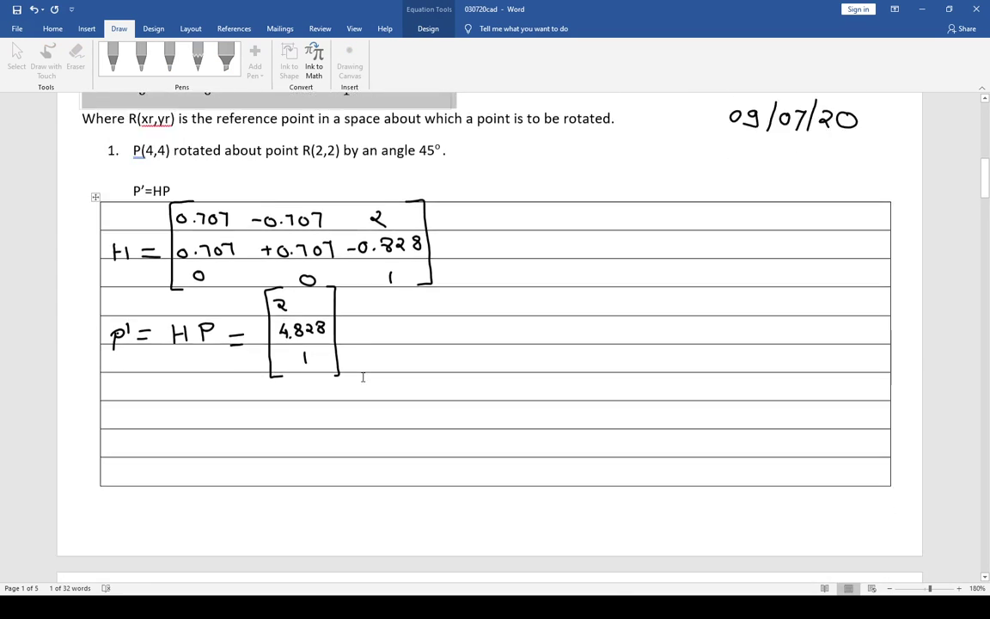
scroll(366, 381, down, 5)
scroll(365, 382, down, 5)
scroll(361, 382, down, 5)
scroll(361, 382, down, 5)
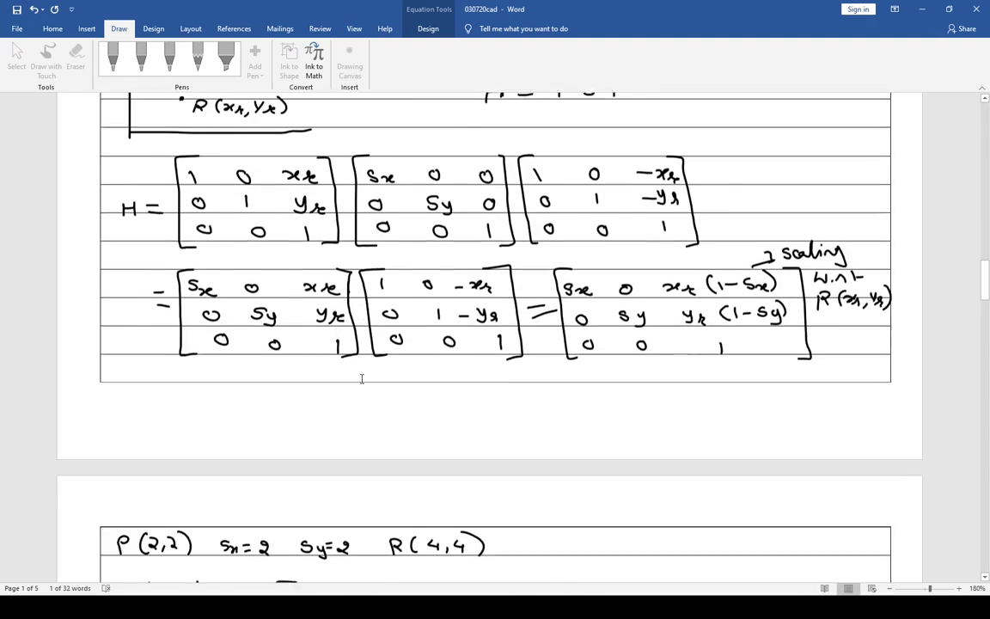
scroll(360, 378, down, 5)
scroll(360, 378, down, 5)
scroll(360, 378, down, 5)
- Paste the general rotation H formula (cos θ, sin θ, xr, yr) into the row below Multipy(a,b,3,3,2)
scroll(361, 378, down, 1)
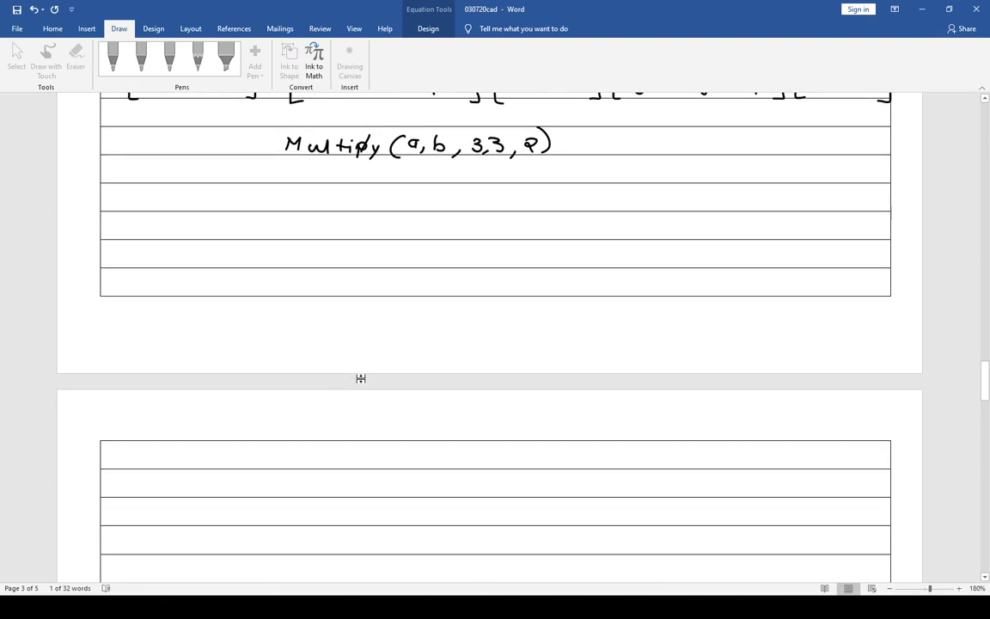
scroll(362, 378, up, 4)
click(141, 316)
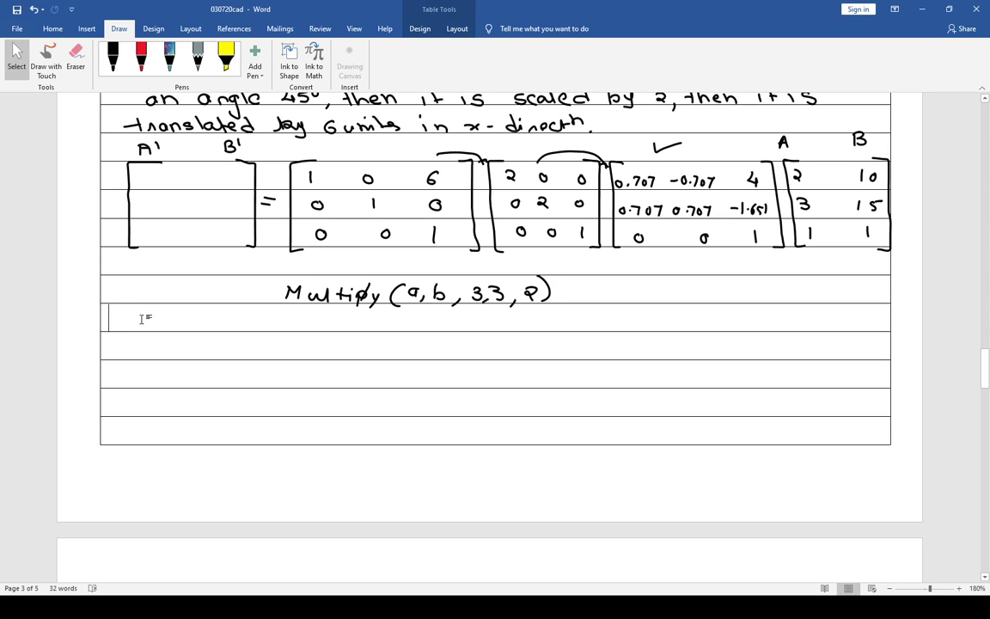
key(ctrl+v)
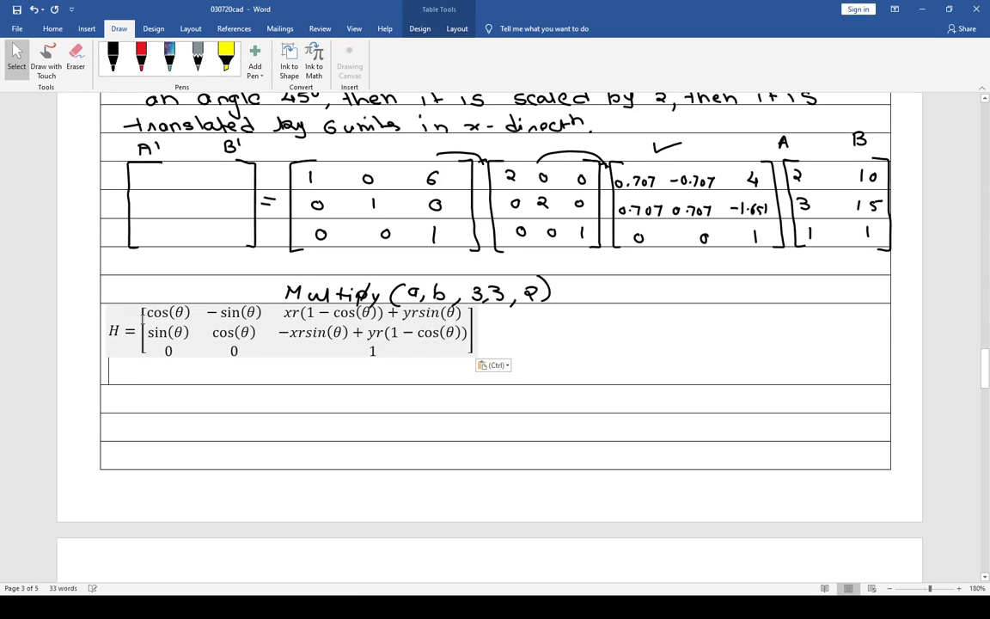
click(136, 376)
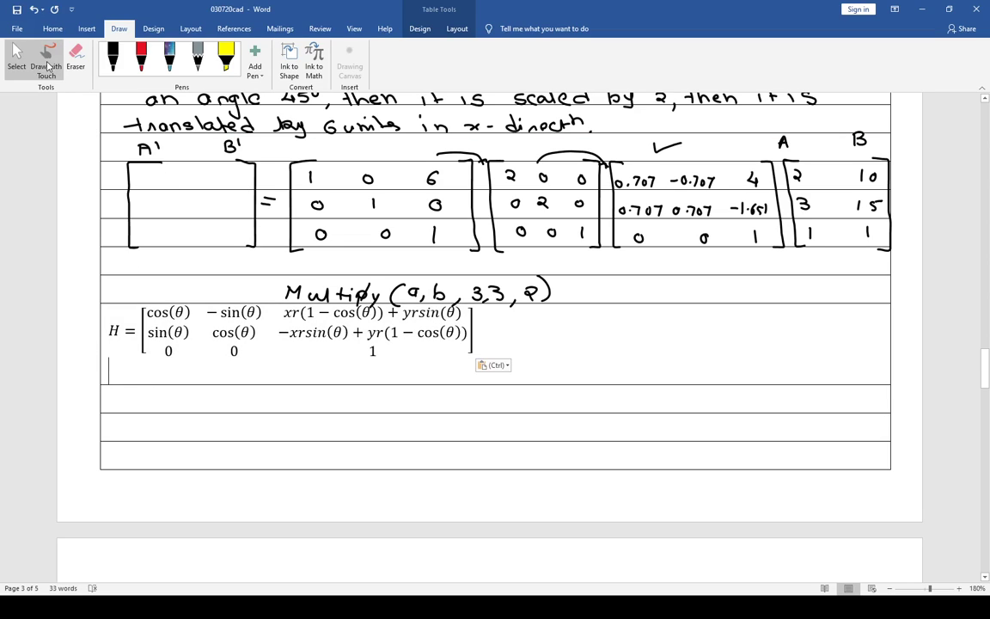
- Erase the stray ink dot below the pasted H formula
click(419, 431)
click(117, 404)
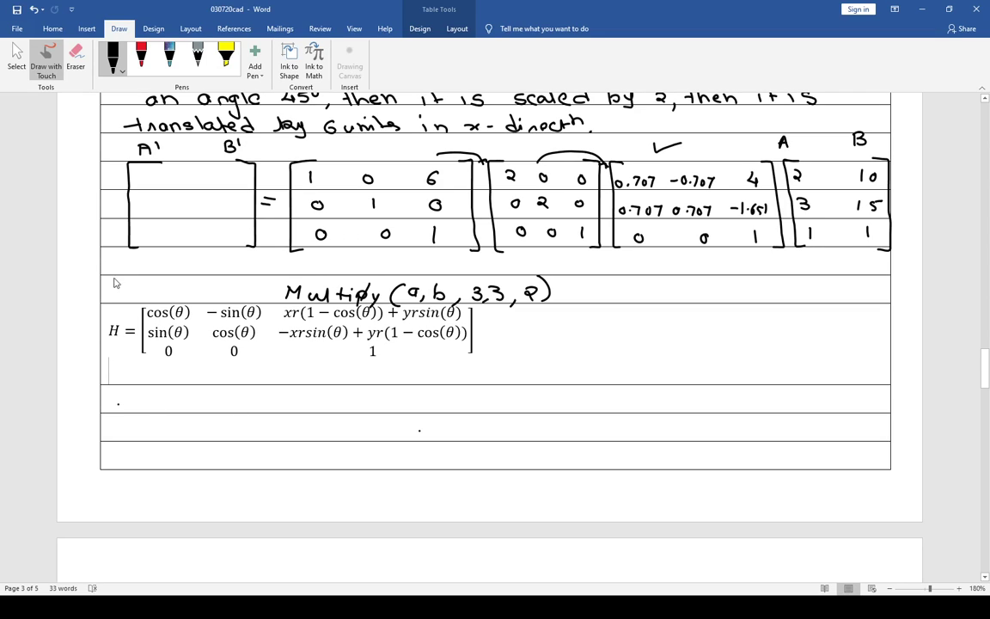
drag(110, 373, 110, 391)
click(78, 62)
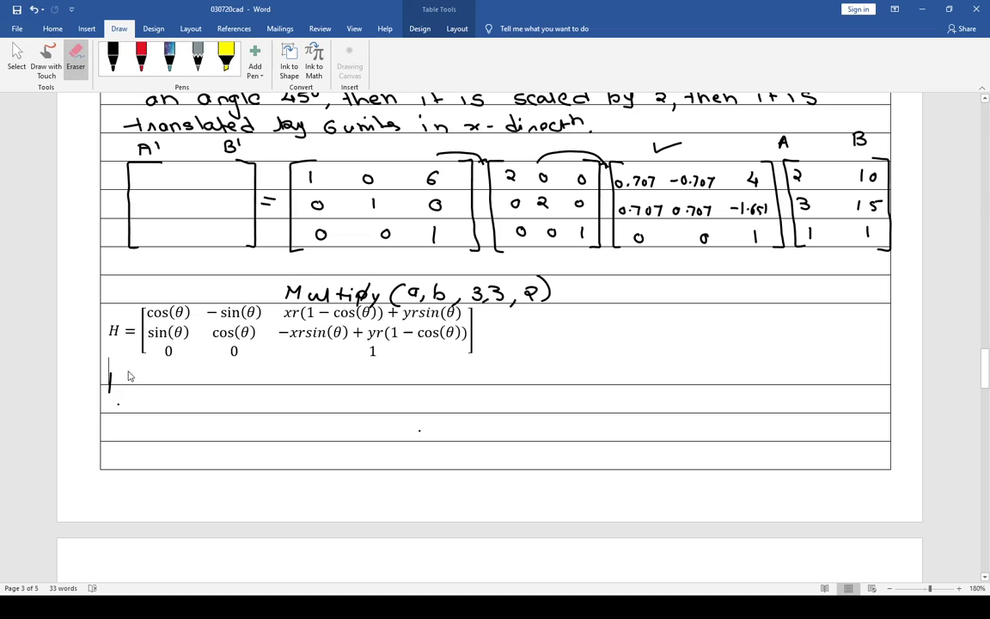
click(118, 402)
- Handwrite "H =" with black ink and draw the empty matrix's opening and closing brackets
click(46, 61)
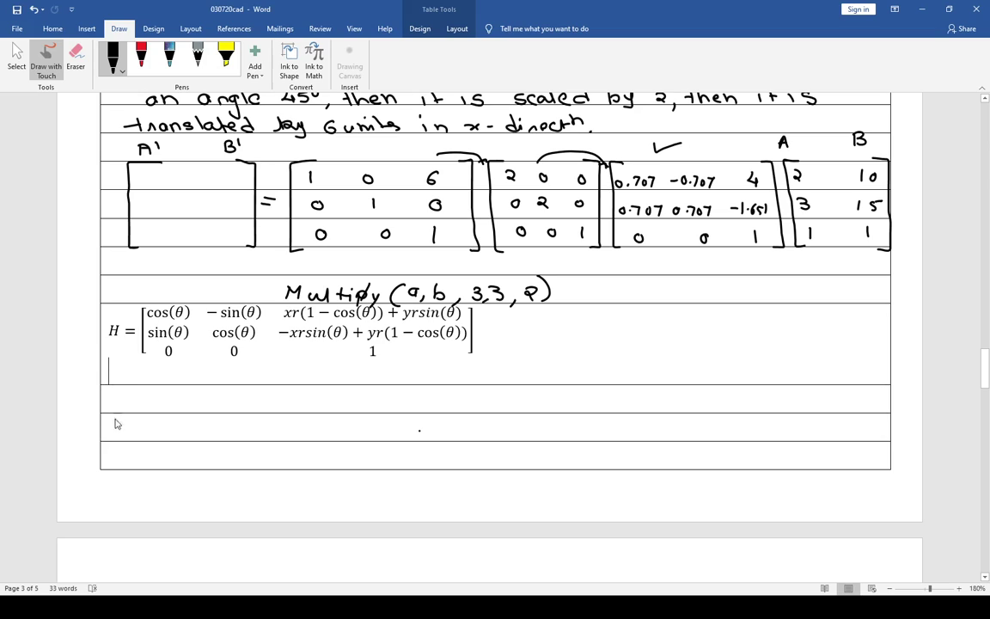
mouse_move(113, 417)
mouse_down()
mouse_move(110, 436)
mouse_move(125, 427)
mouse_up()
drag(138, 424, 152, 432)
mouse_move(188, 382)
mouse_down()
mouse_move(168, 379)
mouse_move(164, 472)
mouse_up()
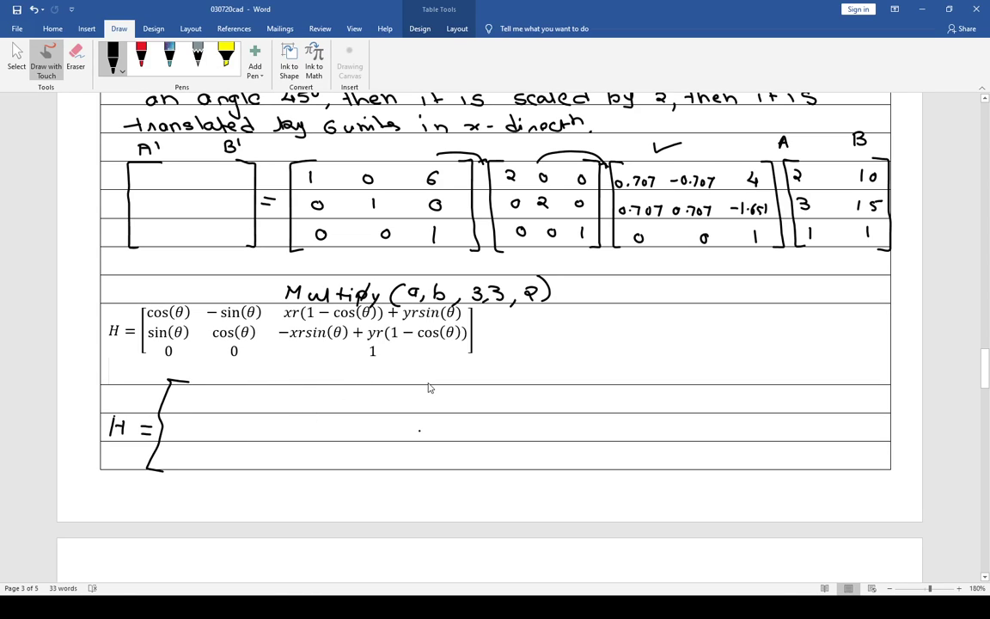
mouse_move(443, 386)
mouse_down()
mouse_move(472, 473)
mouse_move(464, 473)
mouse_up()
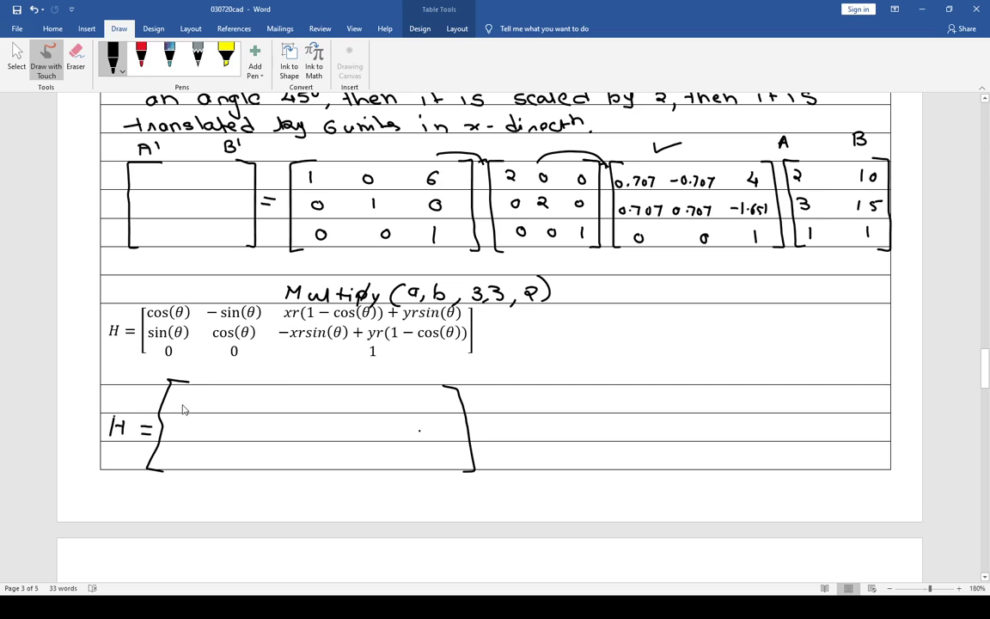
key(Down)
- Ink 0.707 and -0.707 as the first two entries of H's first row
scroll(197, 398, up, 1)
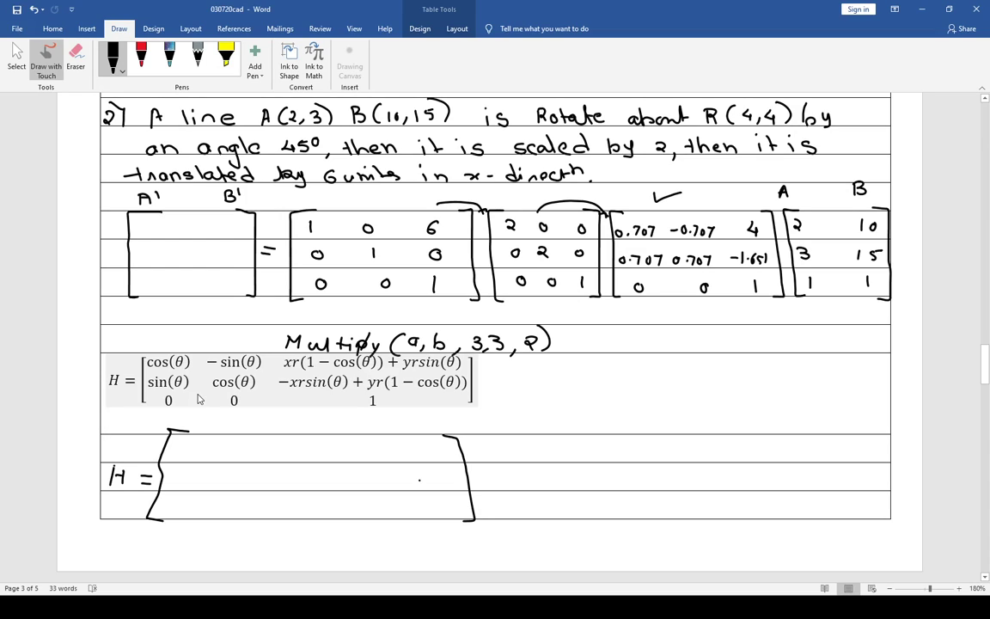
drag(179, 449, 216, 461)
click(186, 454)
mouse_move(249, 456)
mouse_down()
mouse_move(302, 451)
mouse_move(315, 461)
mouse_up()
click(283, 457)
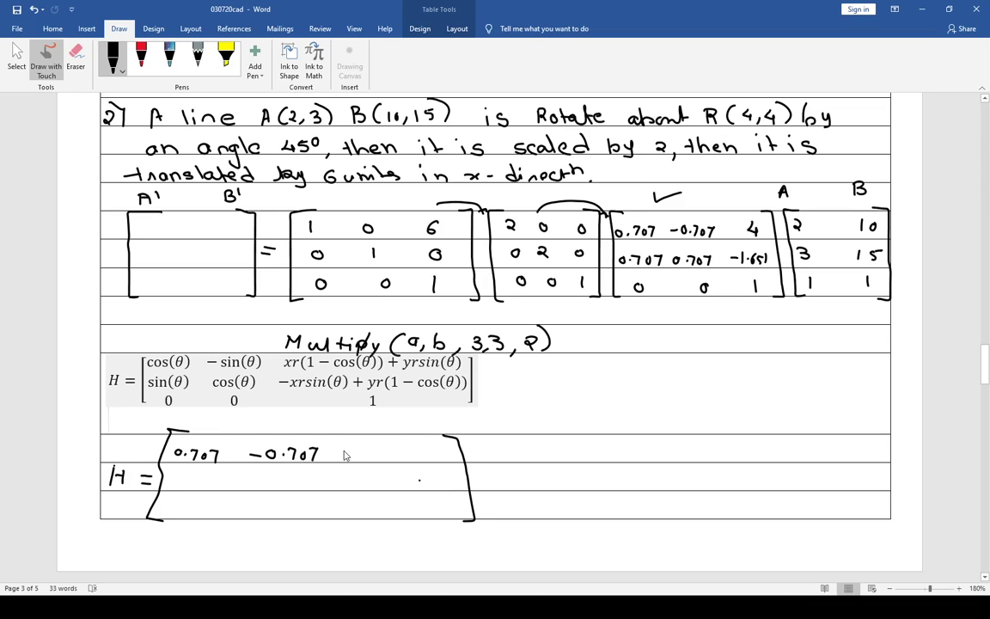
- Ink the 4(0.993)+ term in the first row and begin the second row with 0.707
mouse_move(342, 447)
mouse_down()
mouse_move(347, 462)
mouse_move(361, 461)
mouse_up()
drag(365, 449, 397, 458)
click(372, 456)
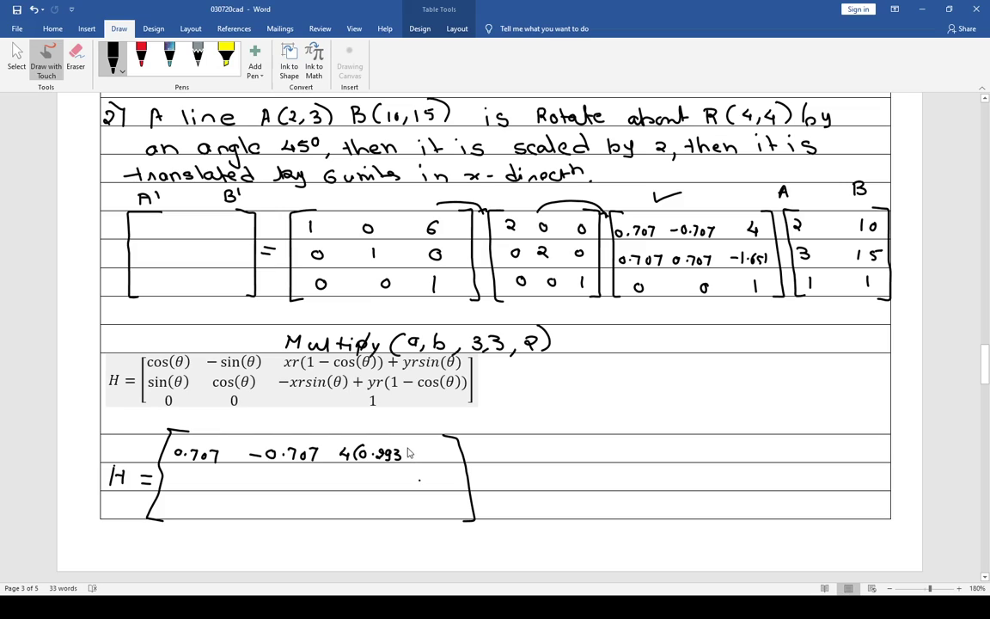
mouse_move(407, 445)
mouse_down()
mouse_move(407, 461)
mouse_move(422, 453)
mouse_up()
mouse_move(418, 449)
mouse_down()
mouse_move(418, 458)
mouse_move(452, 451)
mouse_move(461, 460)
mouse_up()
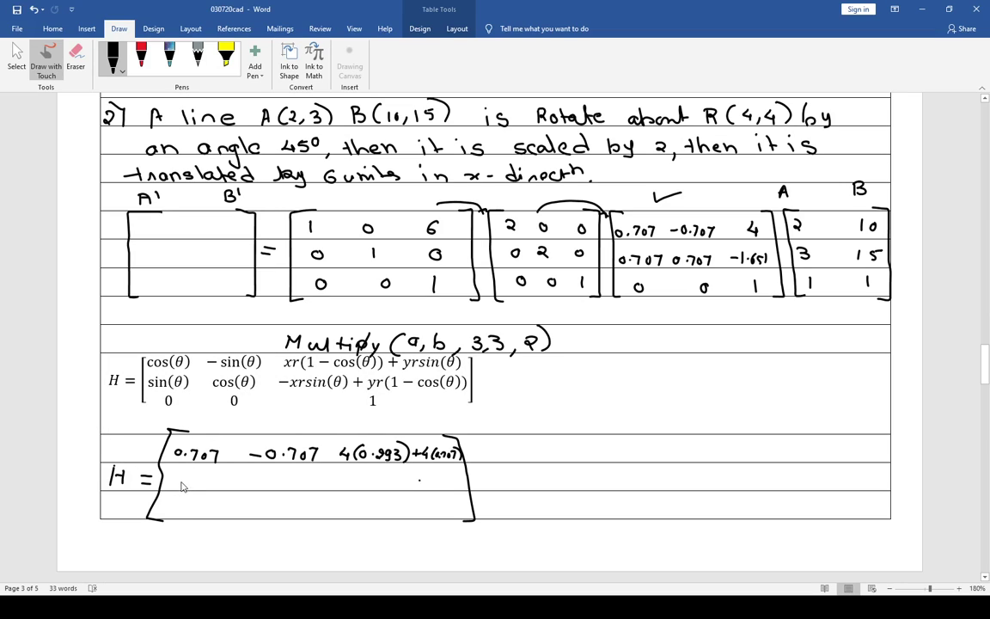
drag(171, 479, 171, 485)
mouse_move(179, 478)
mouse_down()
mouse_move(183, 487)
mouse_move(194, 479)
mouse_move(287, 488)
mouse_up()
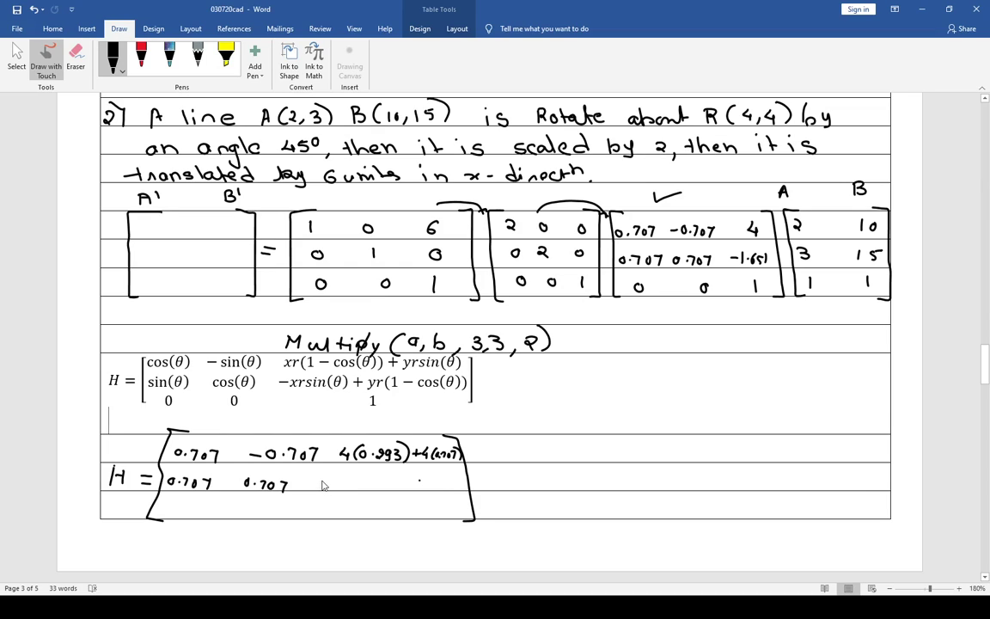
- Ink -4(0.707)+4(0.993) in H's second row, 0 0 1 in the third row, and add a check mark
drag(316, 486, 399, 486)
mouse_move(394, 481)
mouse_down()
mouse_move(395, 491)
mouse_move(423, 492)
mouse_up()
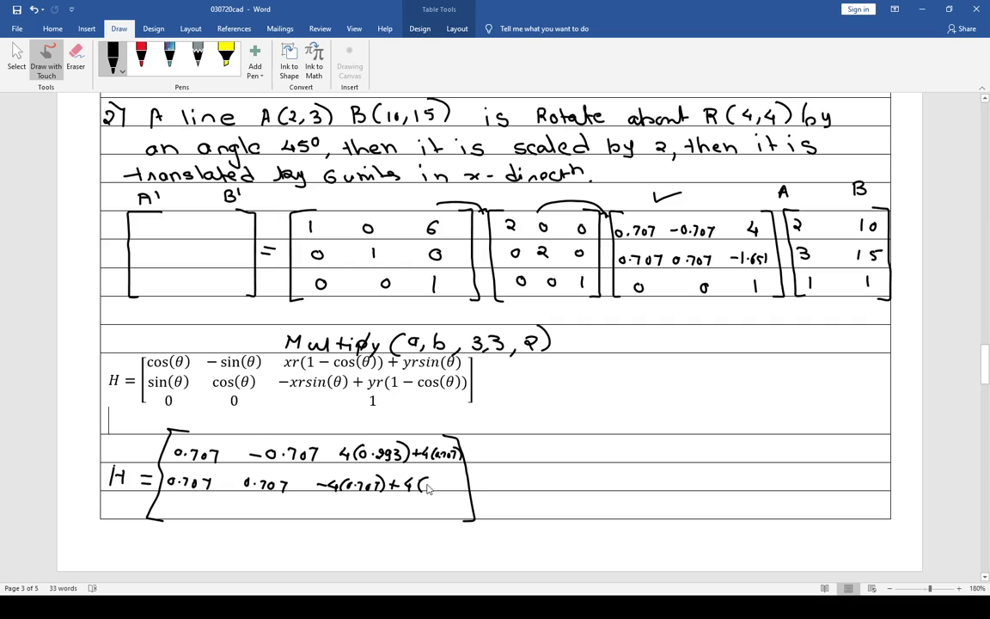
drag(430, 479, 462, 491)
click(435, 487)
drag(177, 501, 175, 502)
drag(269, 502, 267, 502)
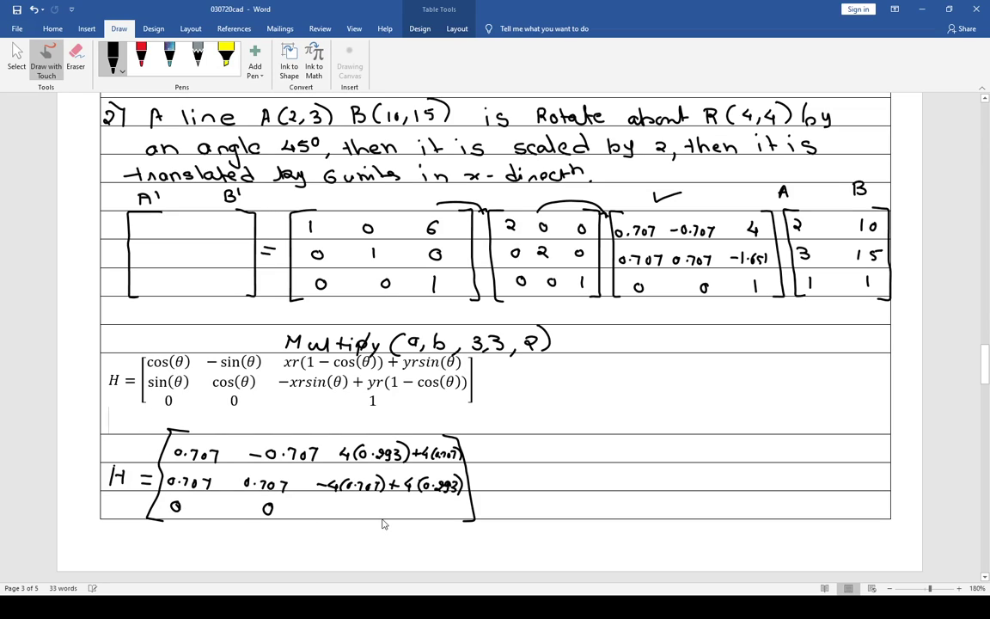
drag(380, 503, 378, 515)
drag(675, 211, 693, 204)
- Ink 12.58 for A' and 6.93 for B' in the result matrix's first row
mouse_move(135, 229)
mouse_down()
mouse_move(135, 245)
mouse_move(163, 228)
mouse_up()
click(151, 235)
drag(175, 228, 174, 234)
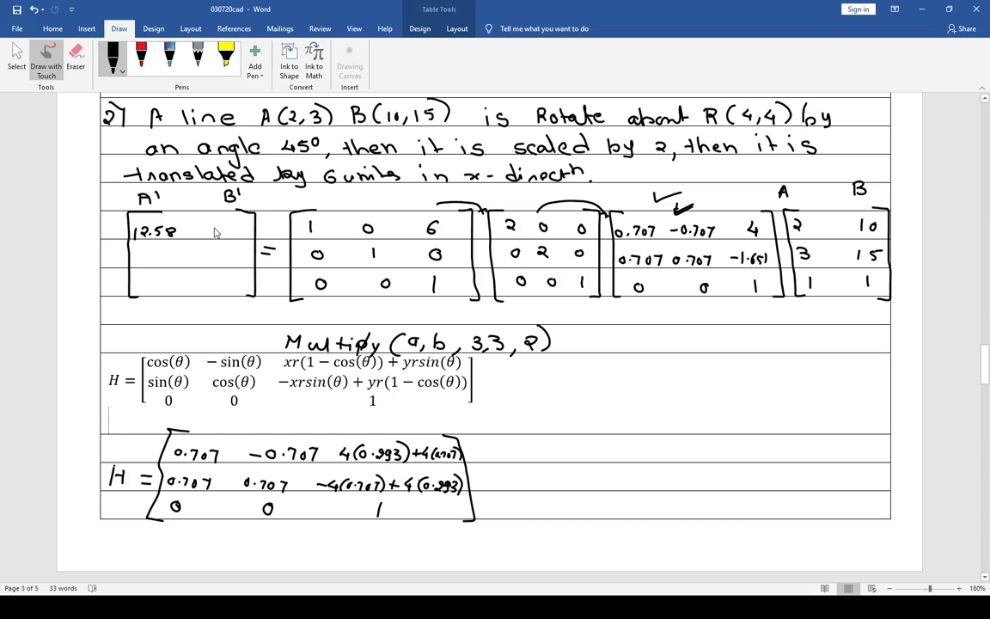
mouse_move(216, 226)
mouse_down()
mouse_move(214, 235)
mouse_move(241, 238)
mouse_up()
click(222, 234)
- Ink 3.76 and 32.04 in the second row, then 1 and 1 in the third row
mouse_move(134, 259)
mouse_down()
mouse_move(135, 269)
mouse_move(160, 264)
mouse_up()
click(144, 267)
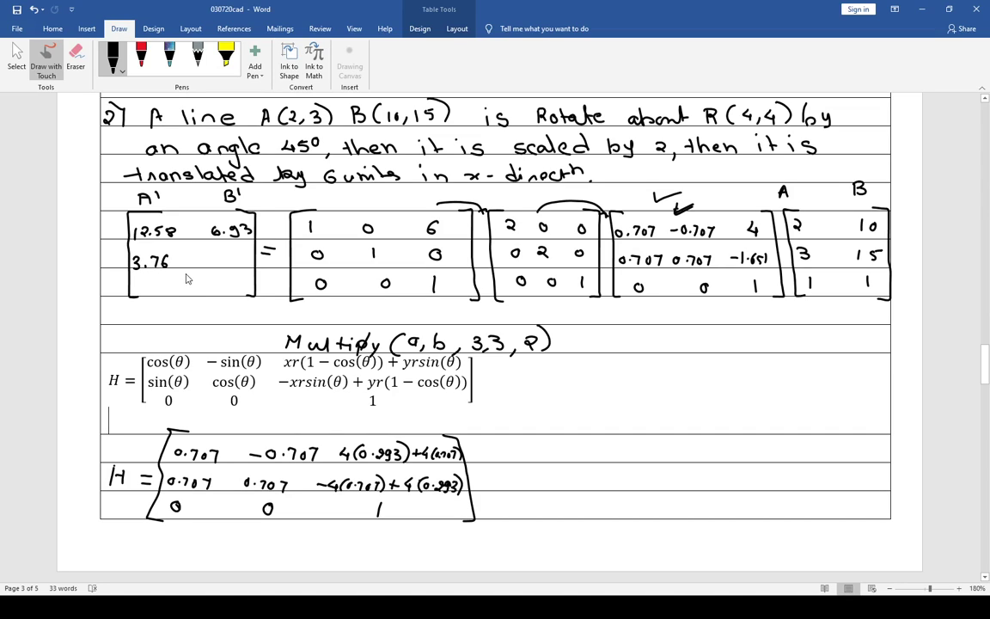
drag(201, 257, 223, 266)
click(222, 264)
mouse_move(235, 256)
mouse_down()
mouse_move(233, 267)
mouse_move(235, 257)
mouse_move(246, 267)
mouse_up()
drag(161, 280, 161, 293)
drag(230, 281, 230, 293)
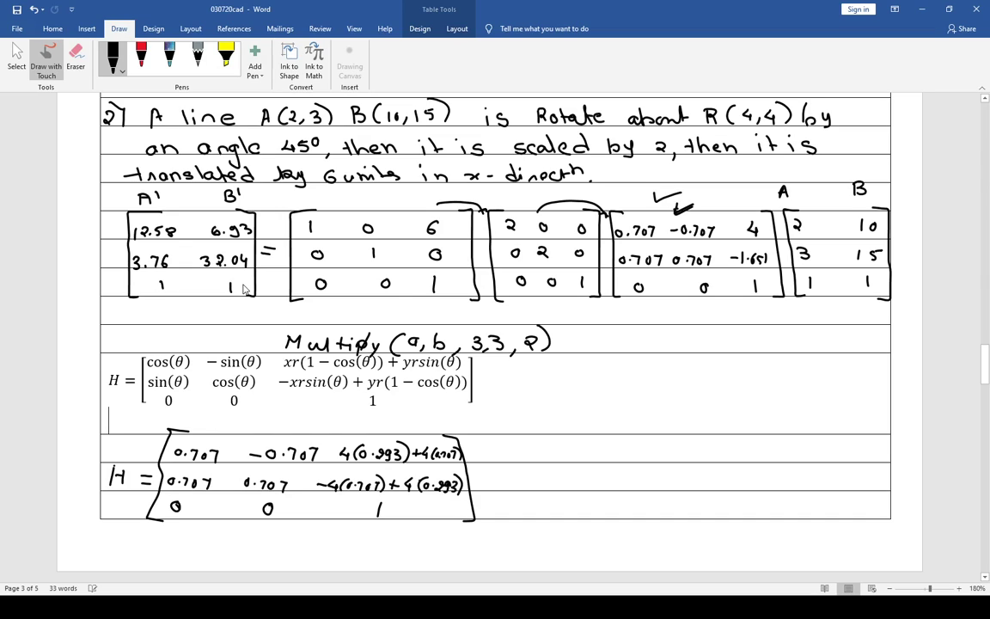